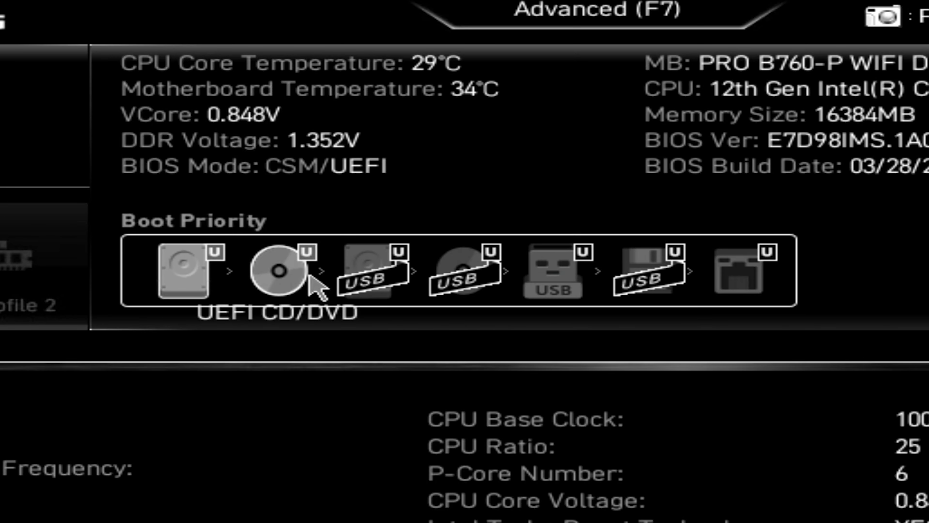
- Rearrange the boot priority order to put the UEFI hard disk first and the UEFI USB Key second
{"action": "left_click_drag", "start_coordinate": [553, 267], "coordinate": [280, 299]}
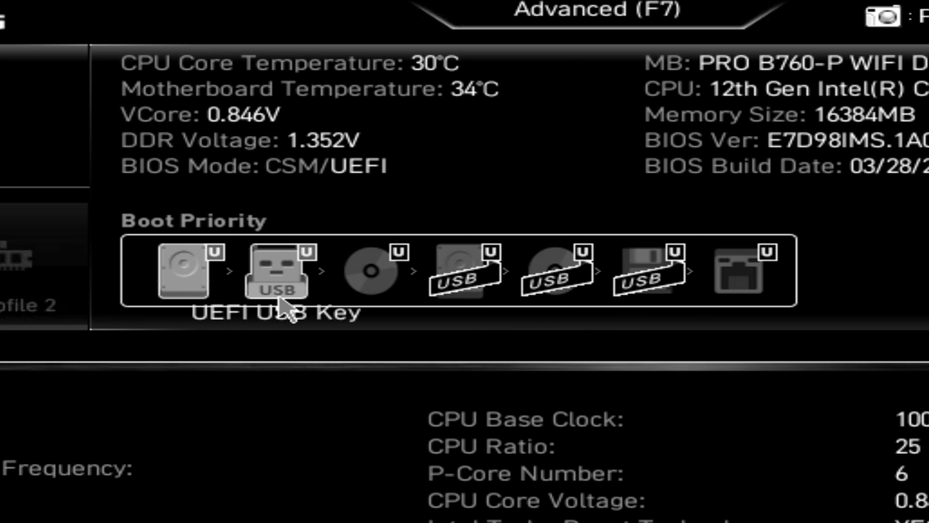
{"action": "left_click_drag", "start_coordinate": [269, 259], "coordinate": [178, 291]}
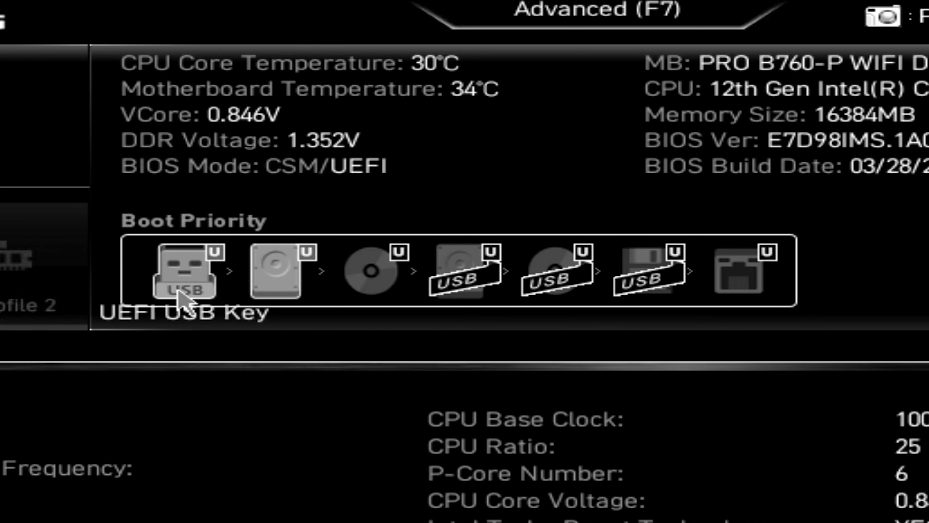
{"action": "left_click_drag", "start_coordinate": [286, 277], "coordinate": [188, 278]}
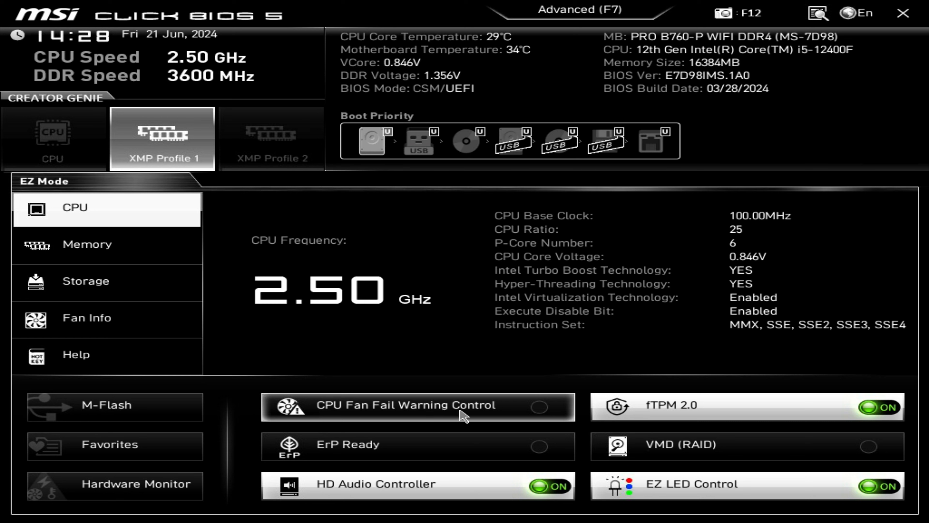
- Switch CPU Fan Fail Warning Control on and back off, and EZ LED Control off and back on
{"action": "left_click", "coordinate": [540, 410]}
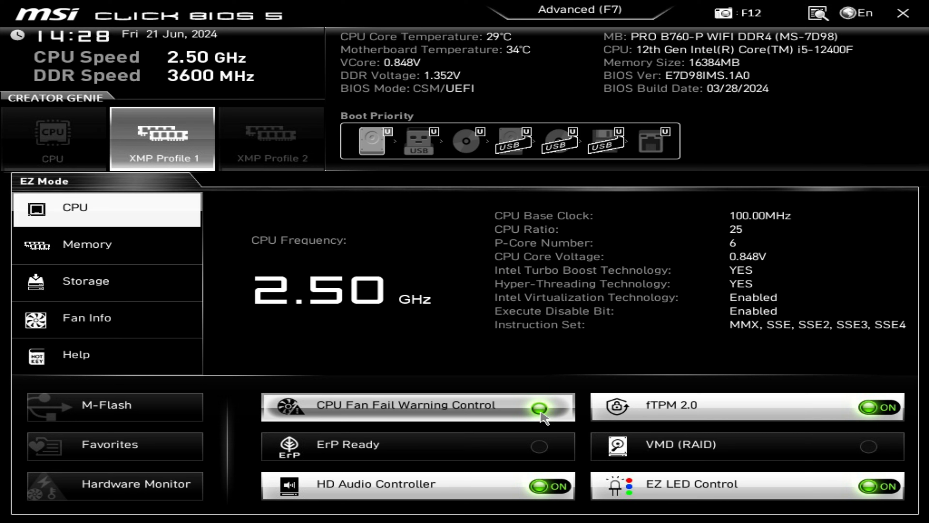
{"action": "left_click", "coordinate": [423, 405]}
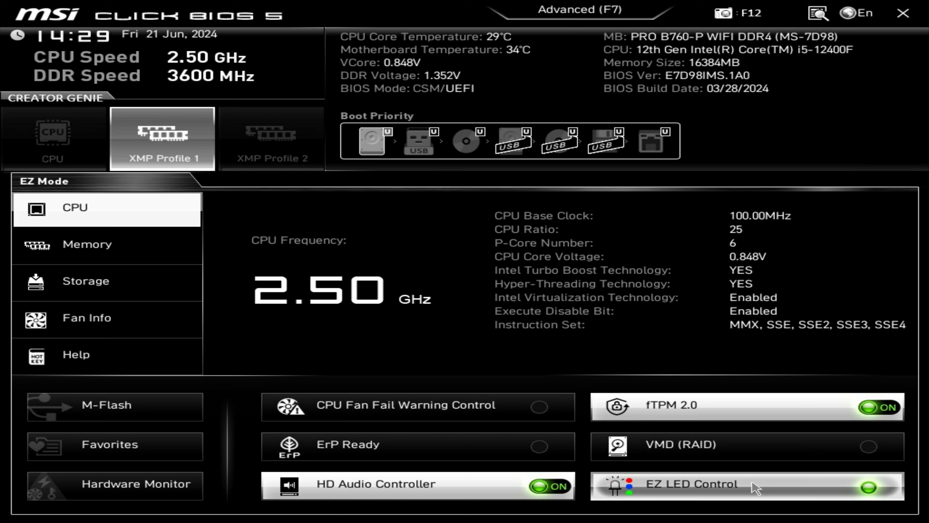
{"action": "left_click", "coordinate": [864, 486]}
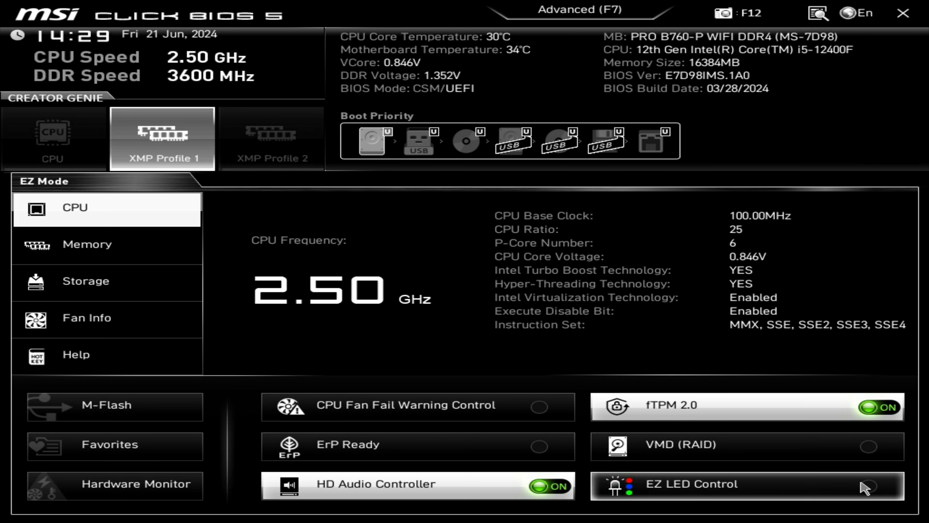
{"action": "left_click", "coordinate": [791, 491]}
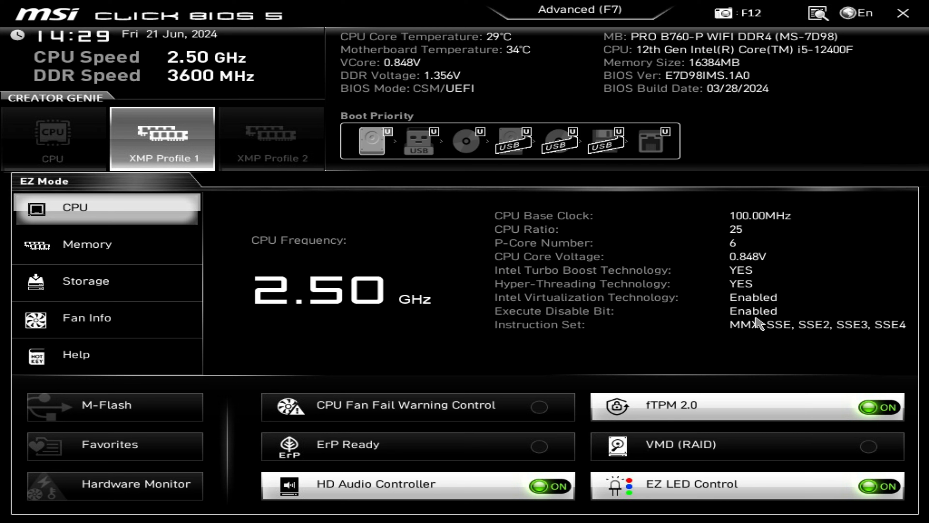
- Review the Memory, Storage, Fan Info and Help pages of EZ Mode
{"action": "left_click", "coordinate": [69, 255]}
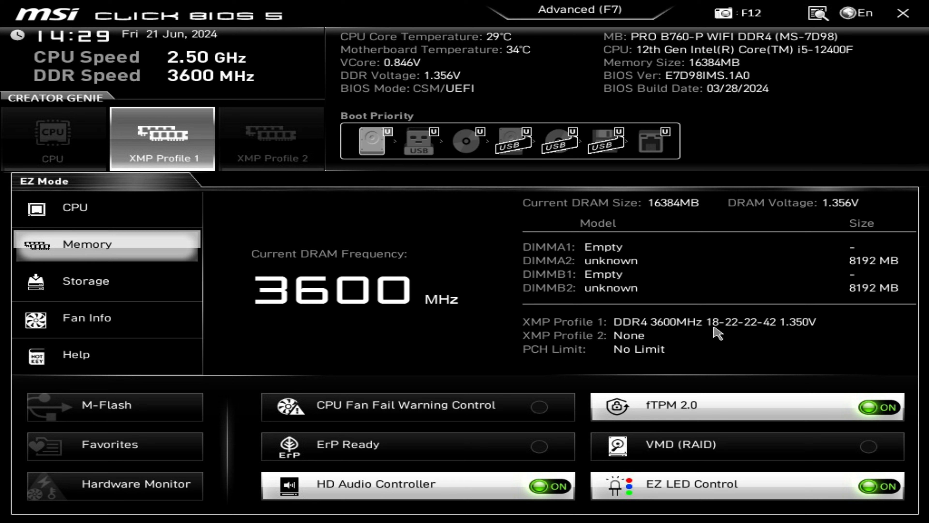
{"action": "left_click", "coordinate": [40, 291]}
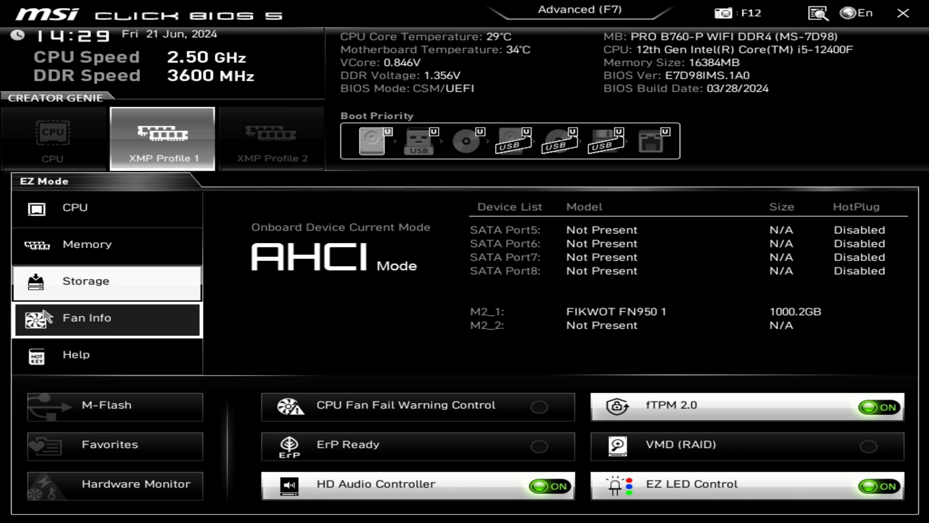
{"action": "left_click", "coordinate": [71, 318]}
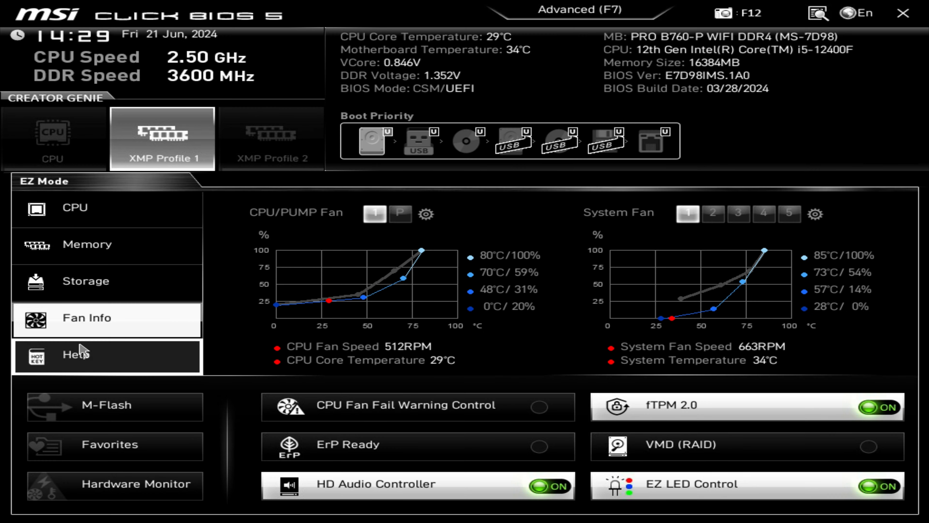
{"action": "left_click", "coordinate": [81, 352]}
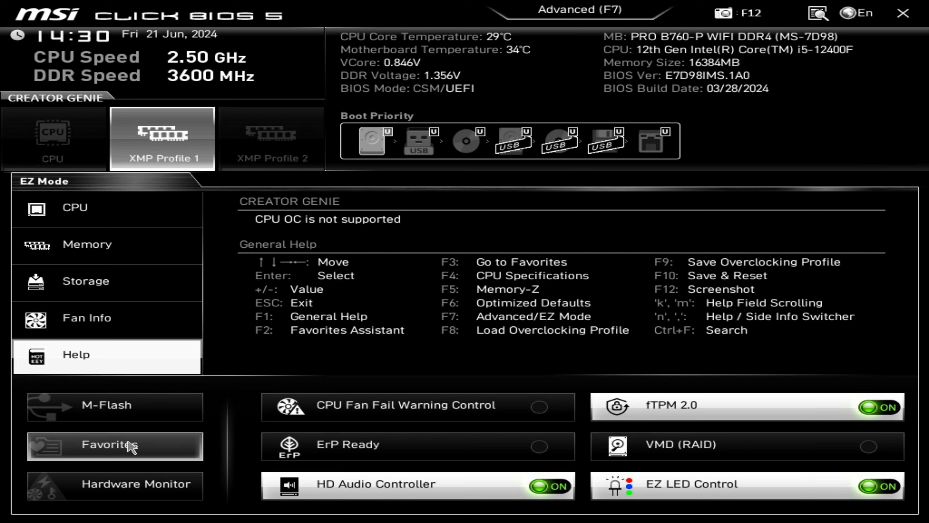
- View the Favorites list and the Hardware Monitor's temperature and fan control screen, closing the monitor when done
{"action": "left_click", "coordinate": [110, 452]}
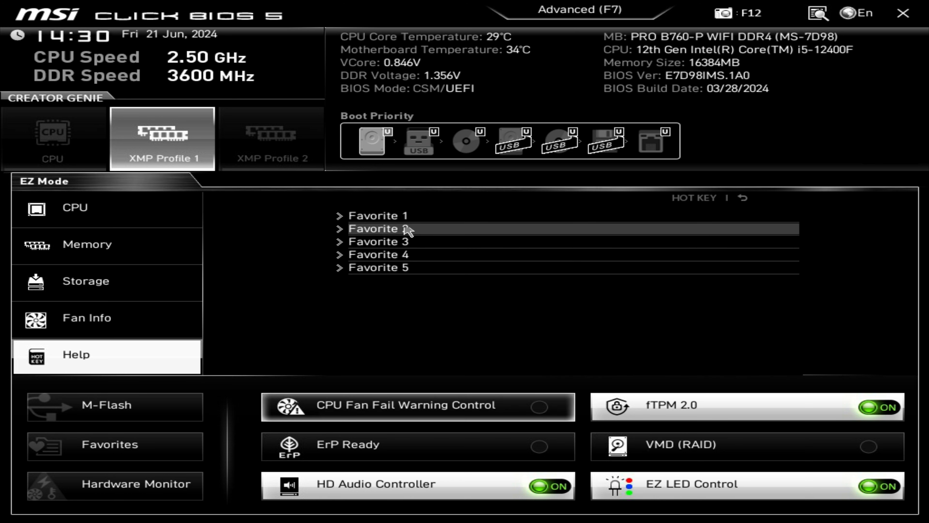
{"action": "left_click", "coordinate": [110, 485]}
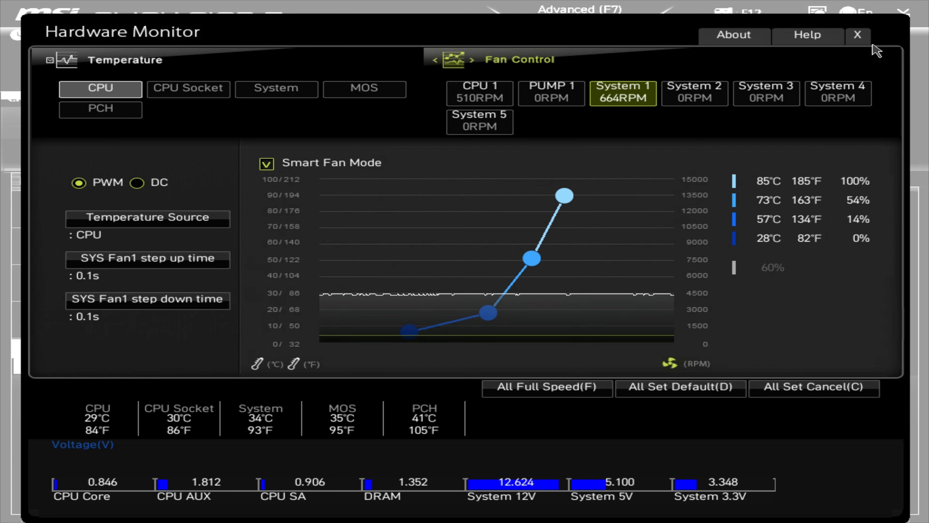
{"action": "left_click", "coordinate": [857, 34]}
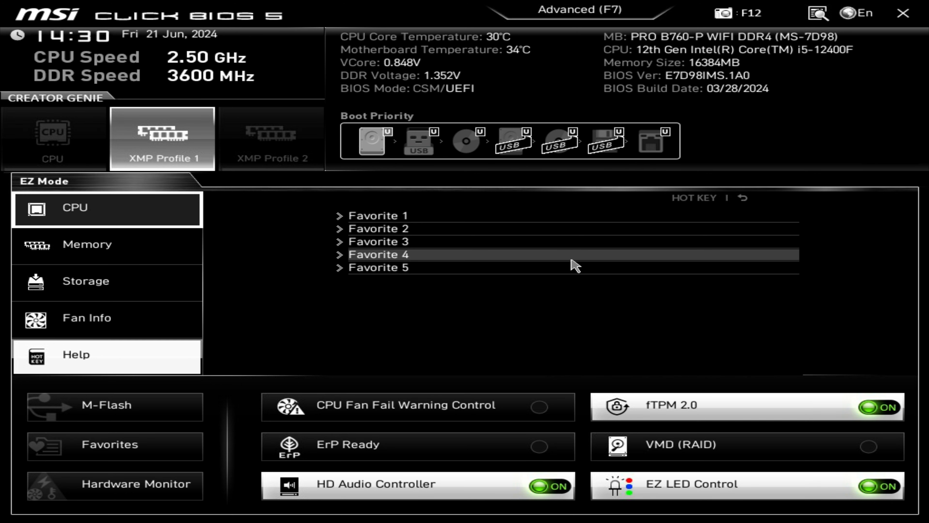
- Switch from EZ Mode to Advanced mode and view the System Status page of Settings
{"action": "left_click", "coordinate": [569, 18]}
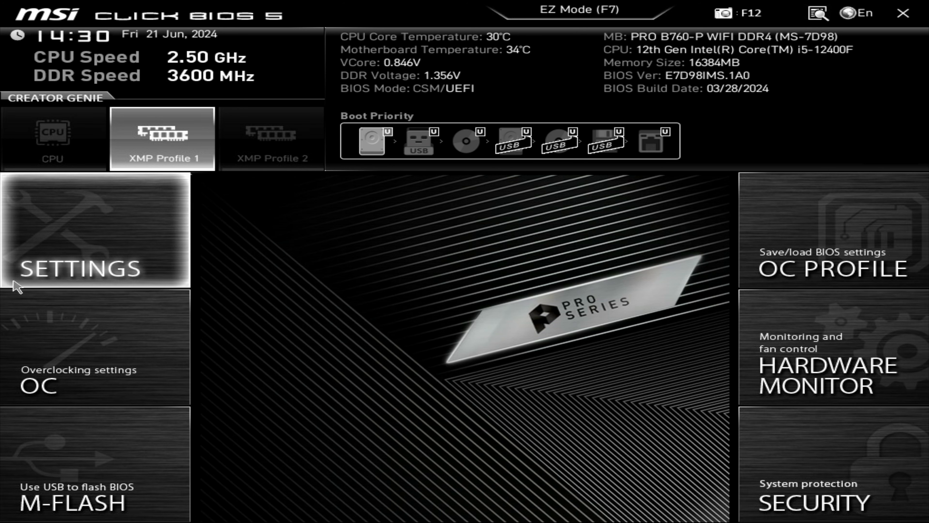
{"action": "left_click", "coordinate": [67, 245]}
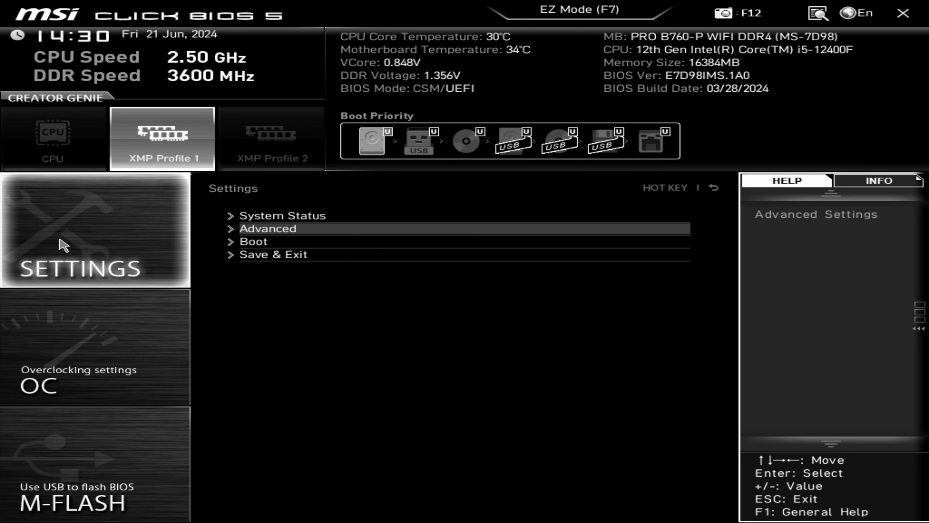
{"action": "left_click", "coordinate": [320, 218]}
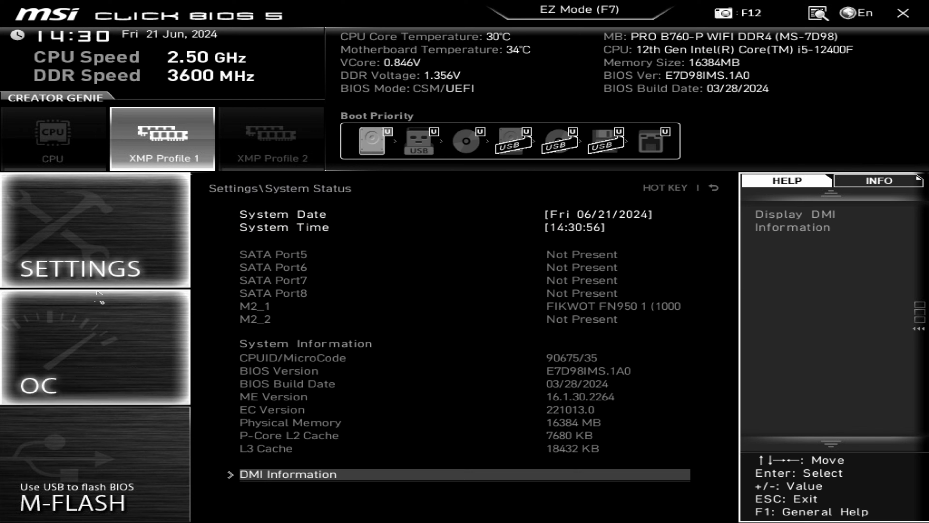
- Examine the PCIe/PCI Sub-system Settings in the Advanced settings, including Max TOLUD and Re-Size BAR Support, and return to the Advanced list
{"action": "left_click", "coordinate": [93, 258]}
{"action": "left_click", "coordinate": [266, 230]}
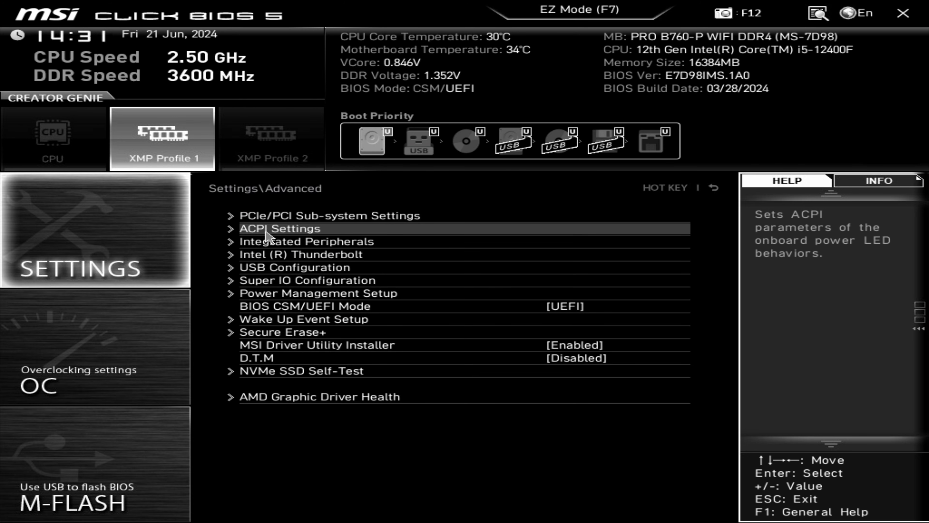
{"action": "key", "text": "Up"}
{"action": "key", "text": "Return"}
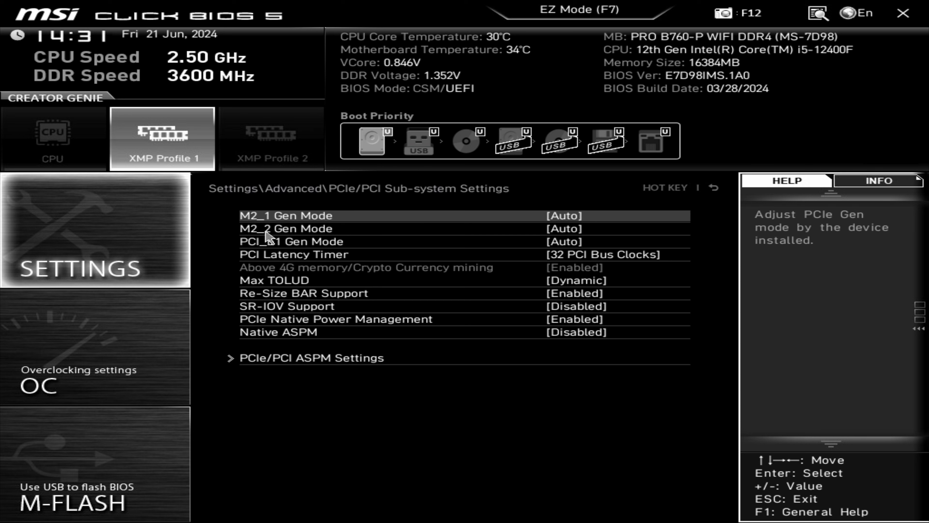
{"action": "key", "text": "Down"}
{"action": "key", "text": "Down"}
{"action": "key", "text": "Down"}
{"action": "key", "text": "Down"}
{"action": "key", "text": "Down"}
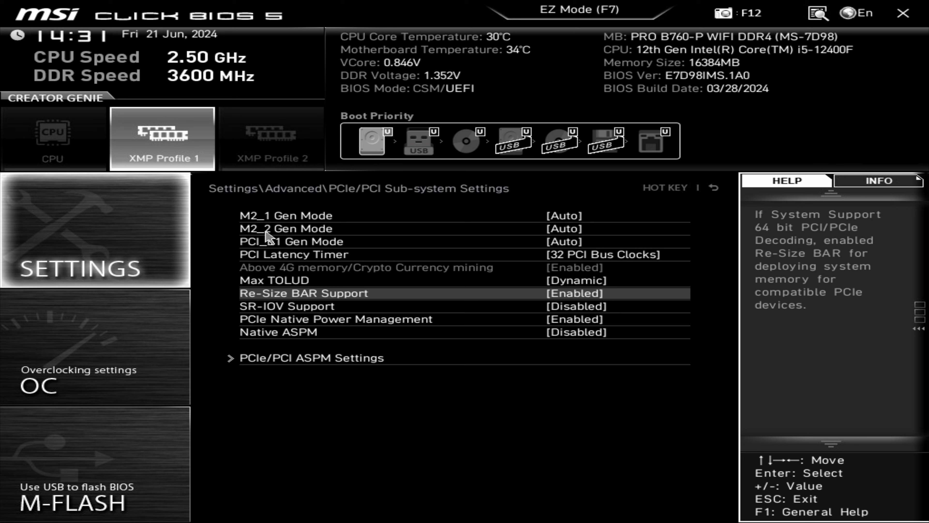
{"action": "key", "text": "Up"}
{"action": "key", "text": "Up"}
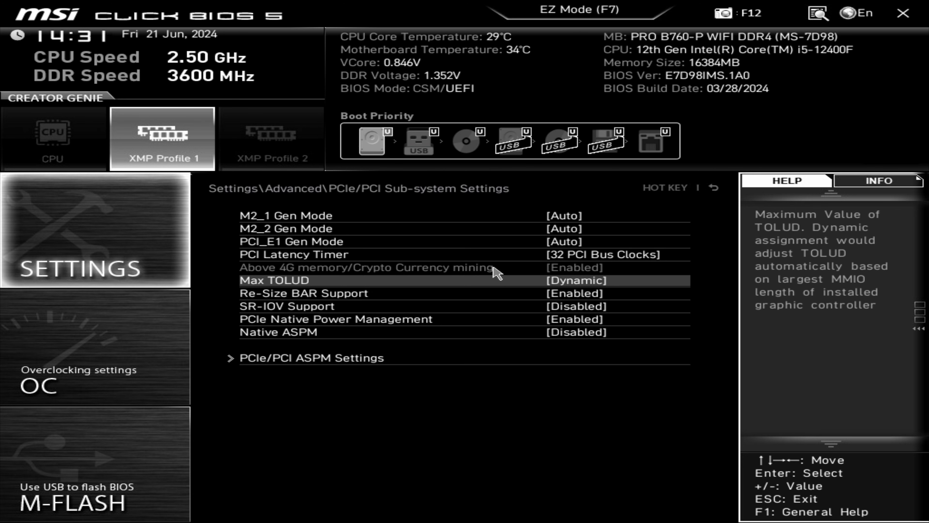
{"action": "key", "text": "Escape"}
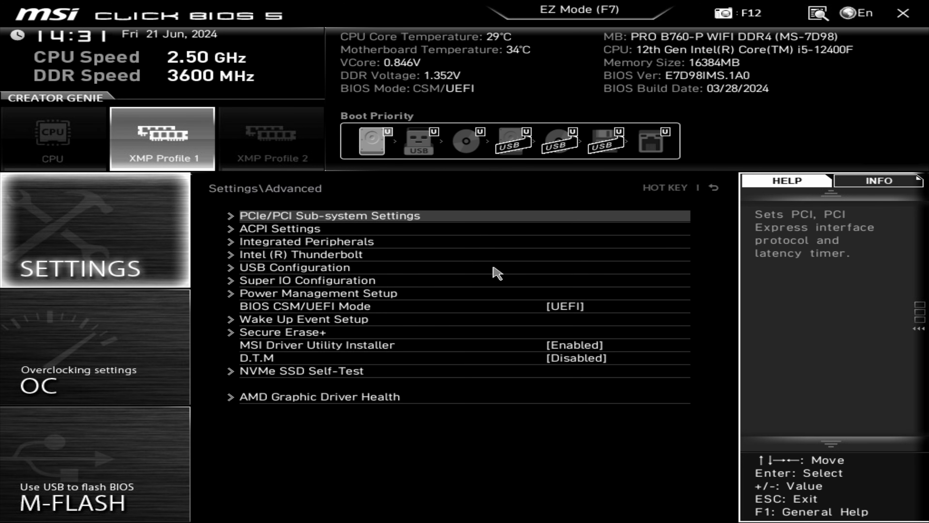
- Look through the ACPI Settings, including the Power LED and CPU Over Temperature Alert entries, and return to the Advanced list
{"action": "key", "text": "Down"}
{"action": "key", "text": "Return"}
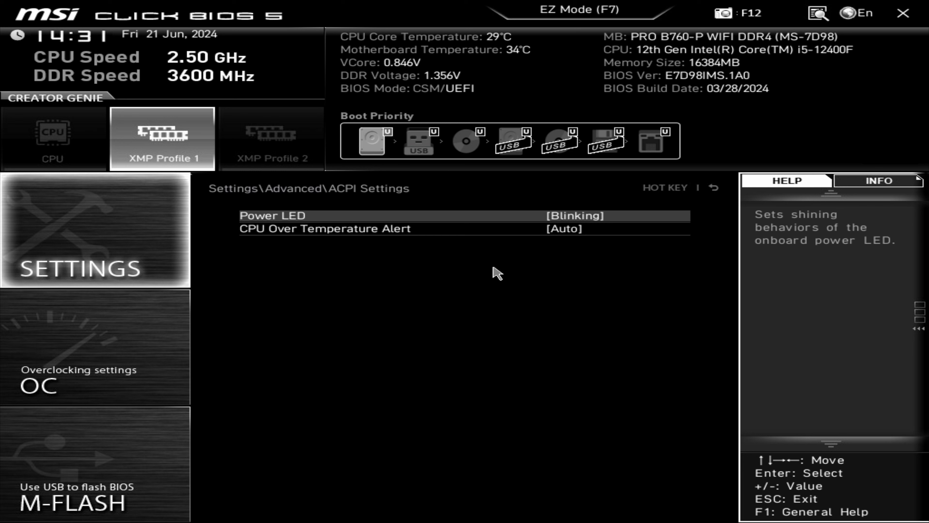
{"action": "key", "text": "Down"}
{"action": "key", "text": "Up"}
{"action": "key", "text": "Return"}
{"action": "key", "text": "Down"}
{"action": "key", "text": "Up"}
{"action": "key", "text": "Return"}
{"action": "key", "text": "Escape"}
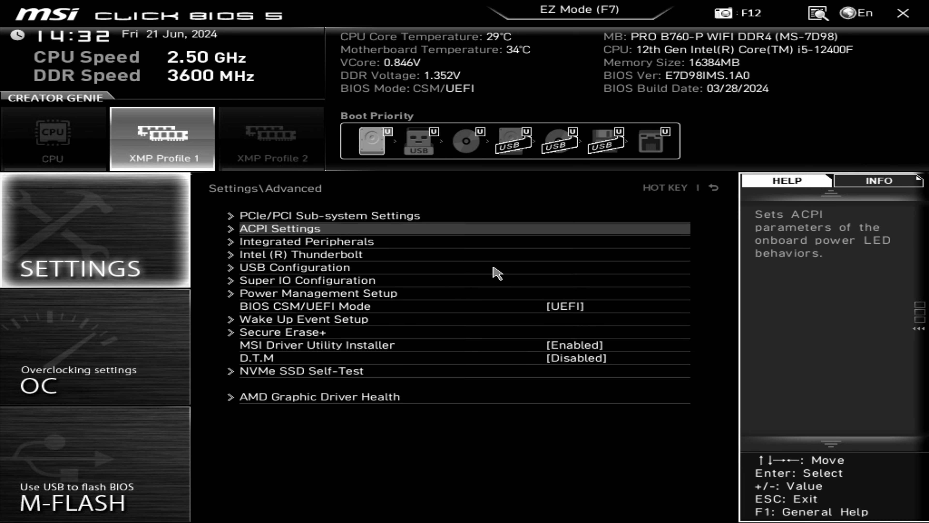
- Open the Integrated Peripherals settings and choose Auto for VGA Detection
{"action": "key", "text": "Down"}
{"action": "key", "text": "Return"}
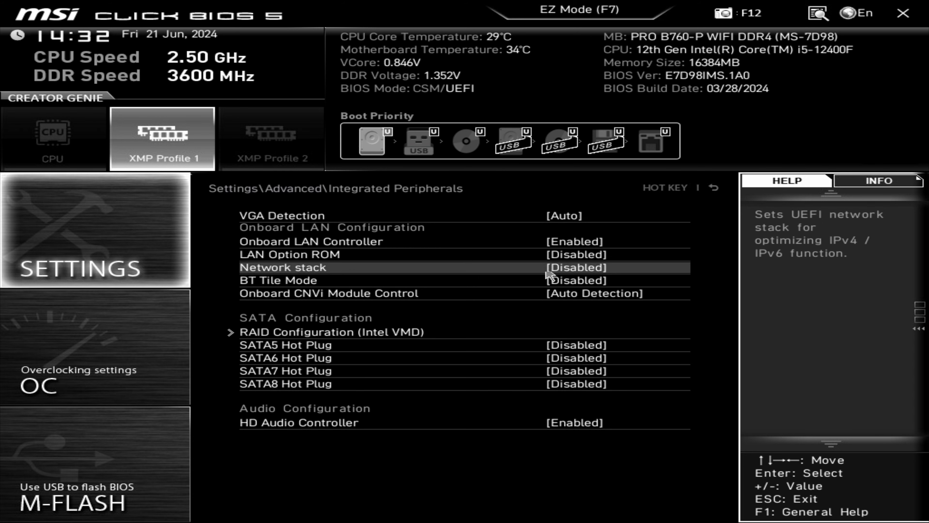
{"action": "left_click", "coordinate": [567, 216]}
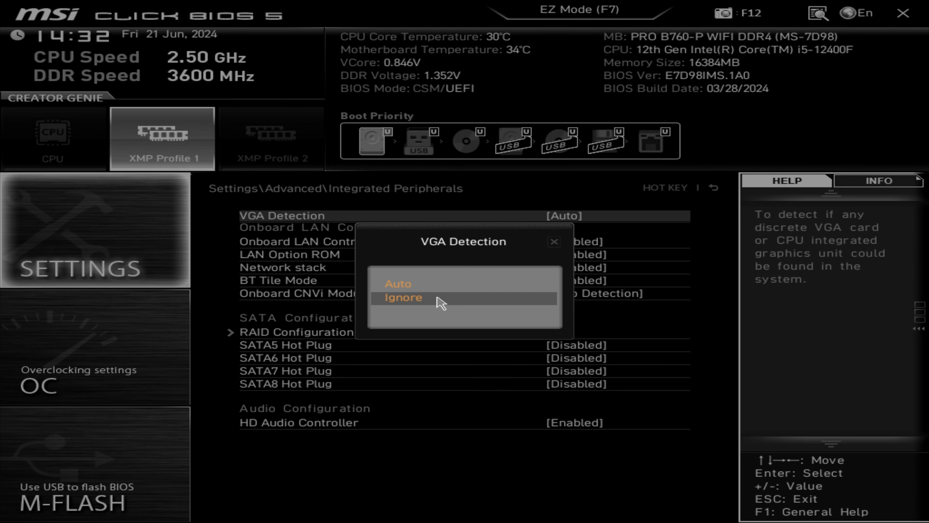
{"action": "left_click", "coordinate": [437, 287]}
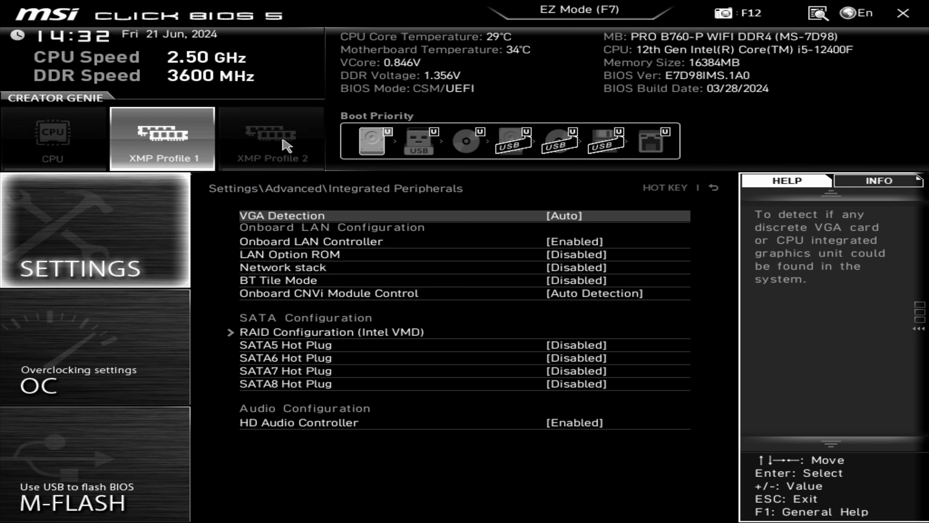
- Examine the onboard LAN, network stack, BT Tile Mode, CNVi, RAID and SATA hot plug entries of Integrated Peripherals
{"action": "key", "text": "Down"}
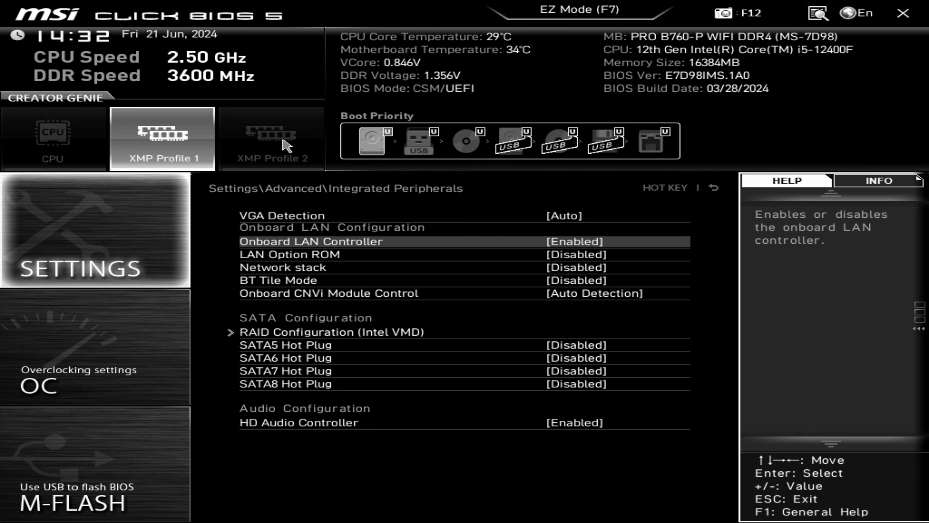
{"action": "key", "text": "Down"}
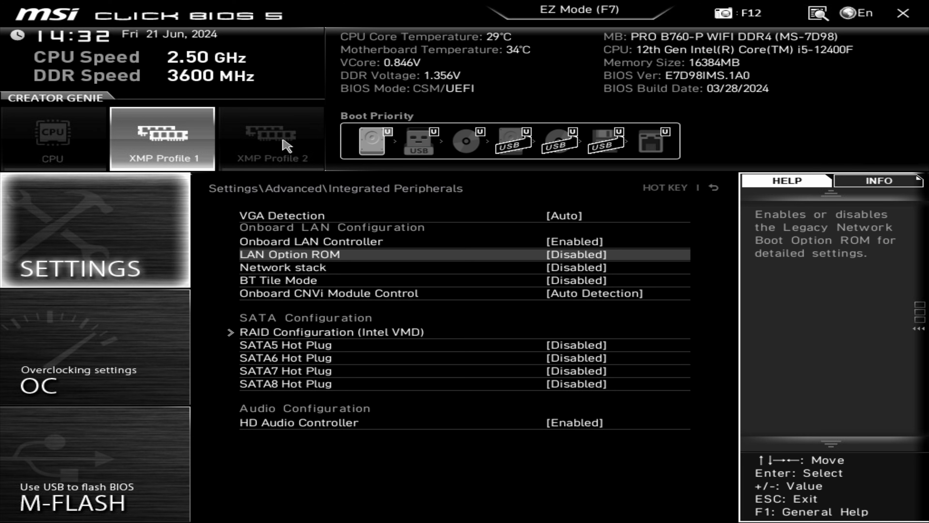
{"action": "key", "text": "Down"}
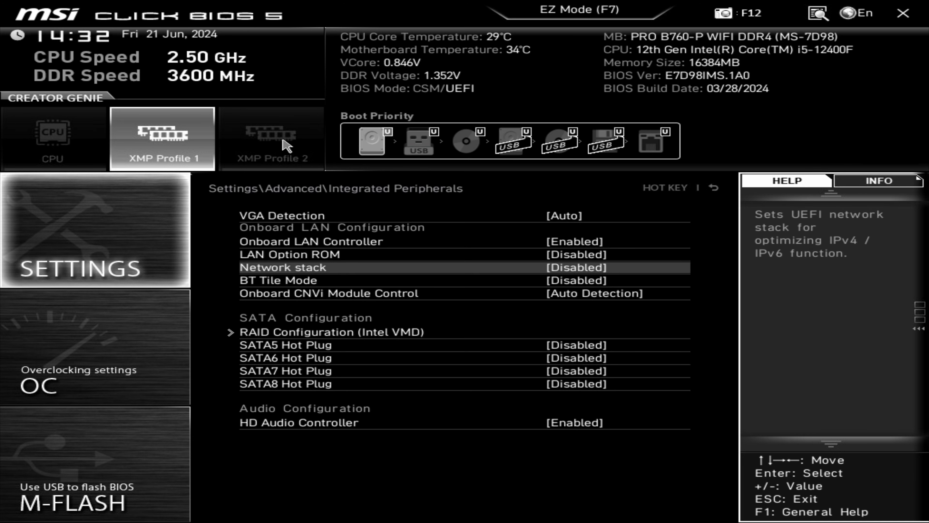
{"action": "key", "text": "Down"}
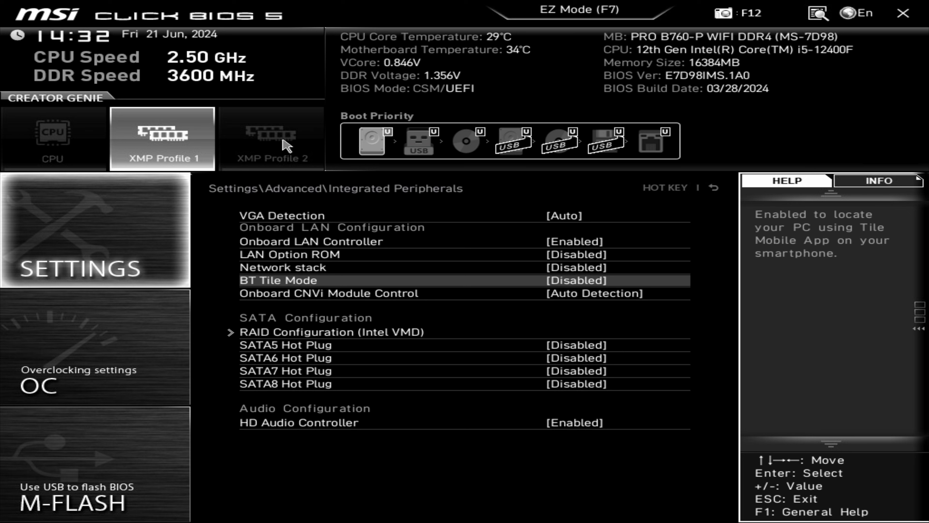
{"action": "key", "text": "Down"}
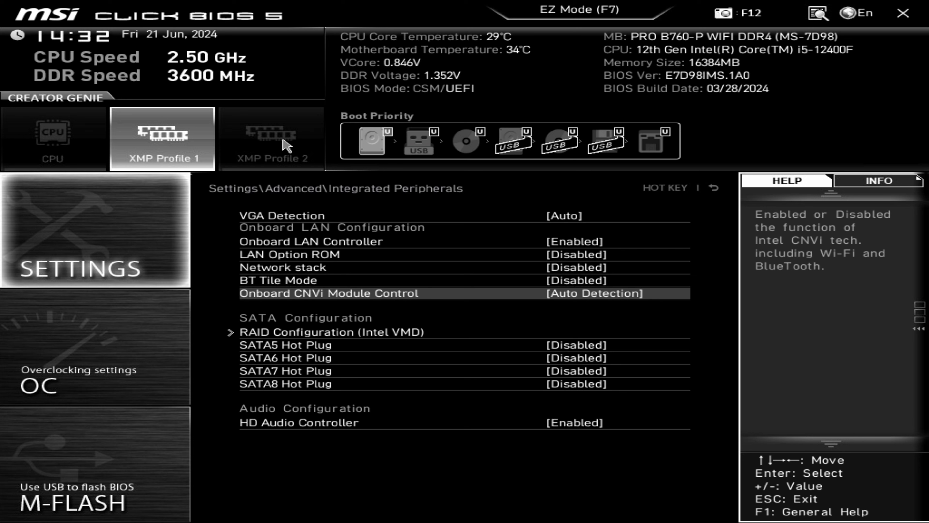
{"action": "key", "text": "Down"}
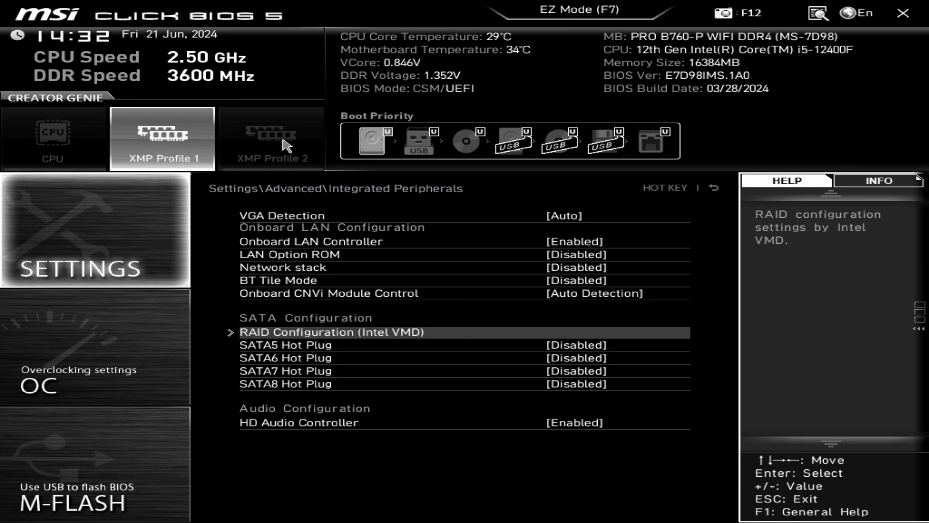
{"action": "key", "text": "Down"}
{"action": "key", "text": "Down"}
{"action": "key", "text": "Down"}
{"action": "key", "text": "Down"}
{"action": "key", "text": "Down"}
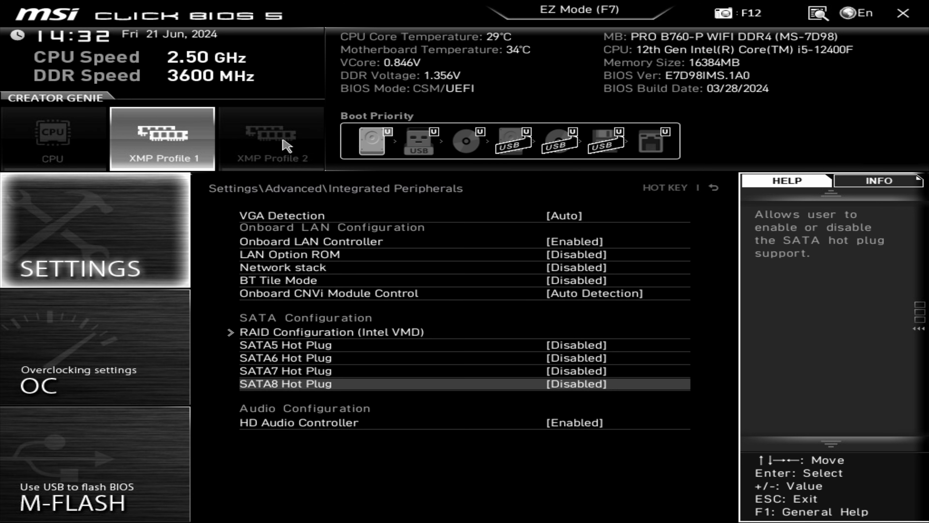
- Open the RAID Configuration (Intel VMD) page from the SATA Configuration section to view the VMD controller setting
{"action": "key", "text": "Up"}
{"action": "key", "text": "Up"}
{"action": "key", "text": "Up"}
{"action": "key", "text": "Up"}
{"action": "key", "text": "Up"}
{"action": "key", "text": "Return"}
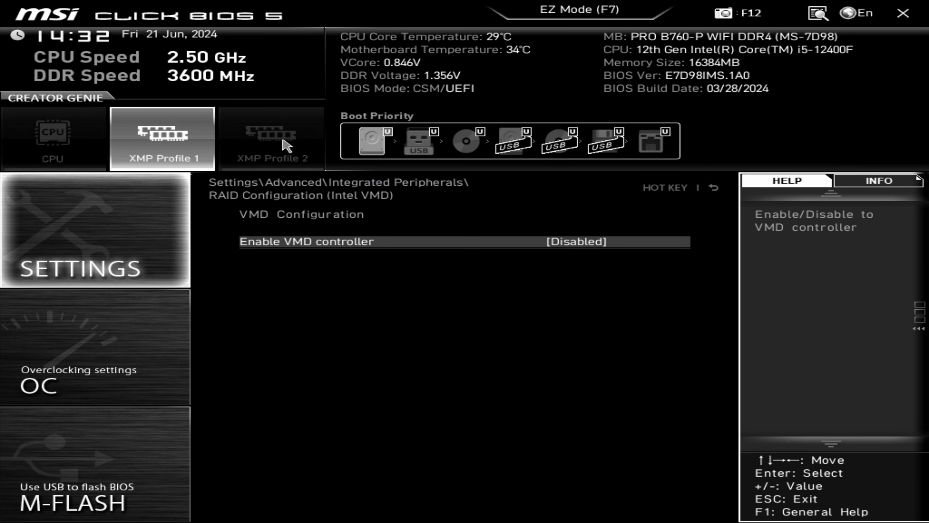
- View the Enable VMD controller options without changing the setting, and return to the Integrated Peripherals page
{"action": "key", "text": "Return"}
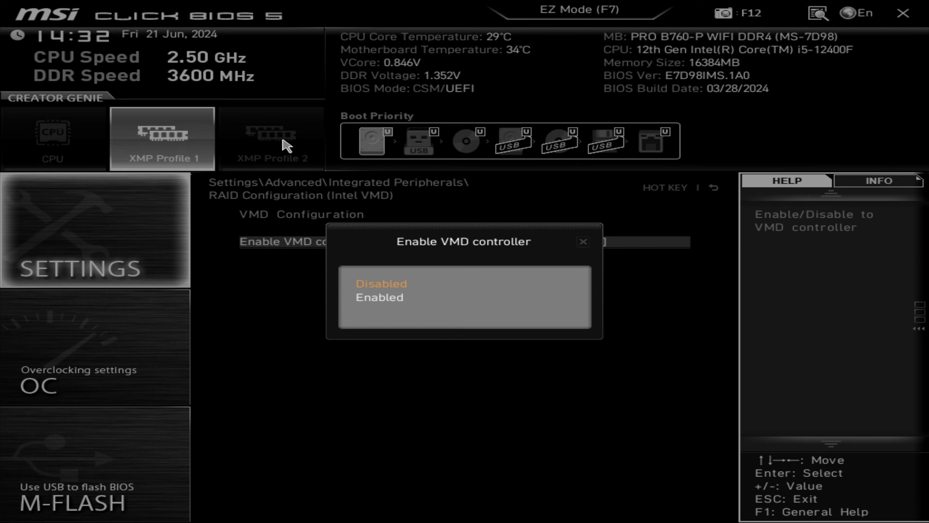
{"action": "key", "text": "Escape"}
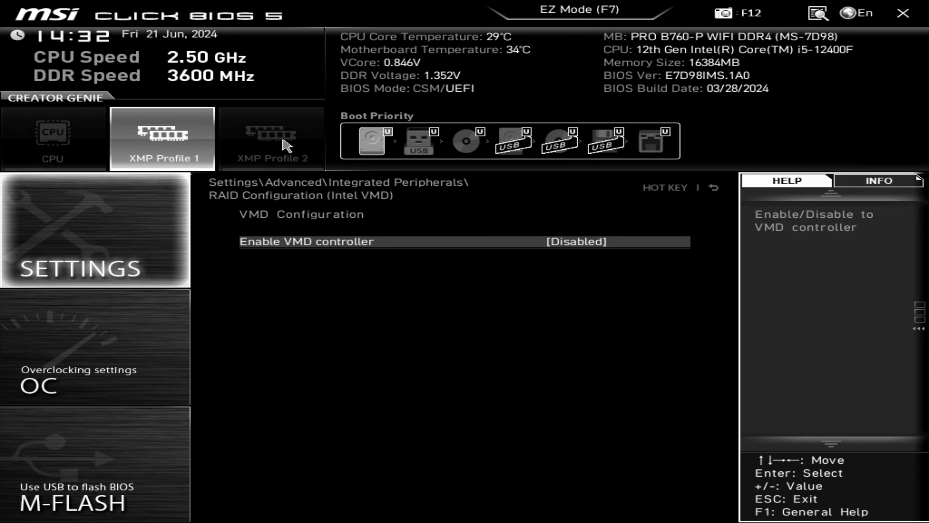
{"action": "key", "text": "Escape"}
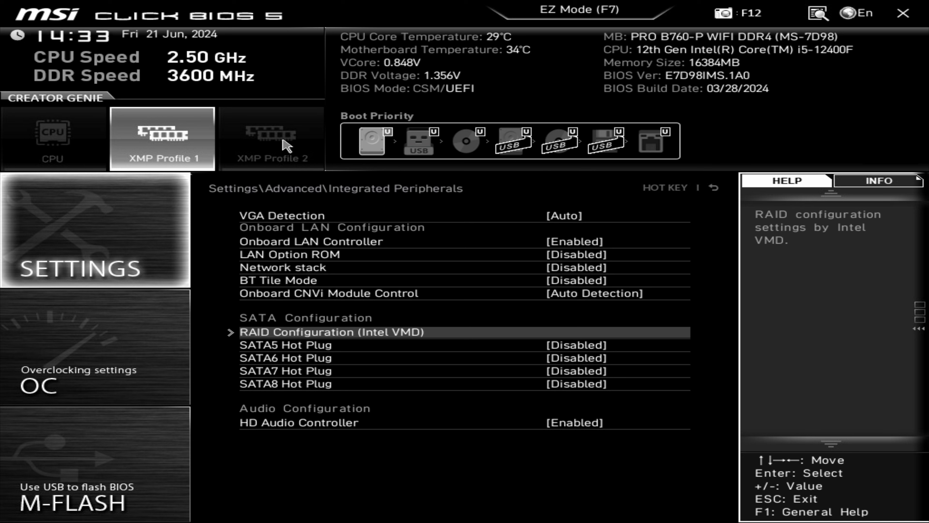
- Look through the SATA Hot Plug and HD Audio Controller entries of Integrated Peripherals, and return to the Advanced list
{"action": "key", "text": "Down"}
{"action": "key", "text": "Down"}
{"action": "key", "text": "Down"}
{"action": "key", "text": "Down"}
{"action": "key", "text": "Down"}
{"action": "key", "text": "Down"}
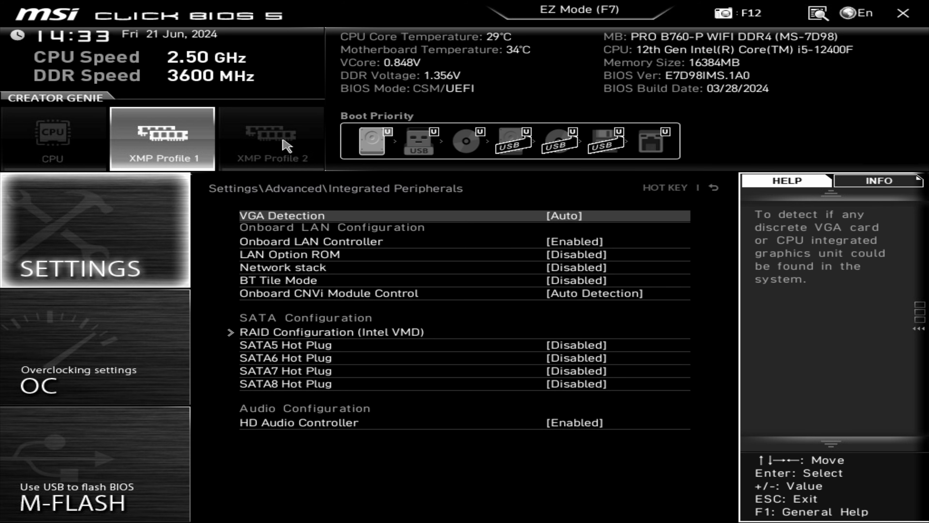
{"action": "key", "text": "Up"}
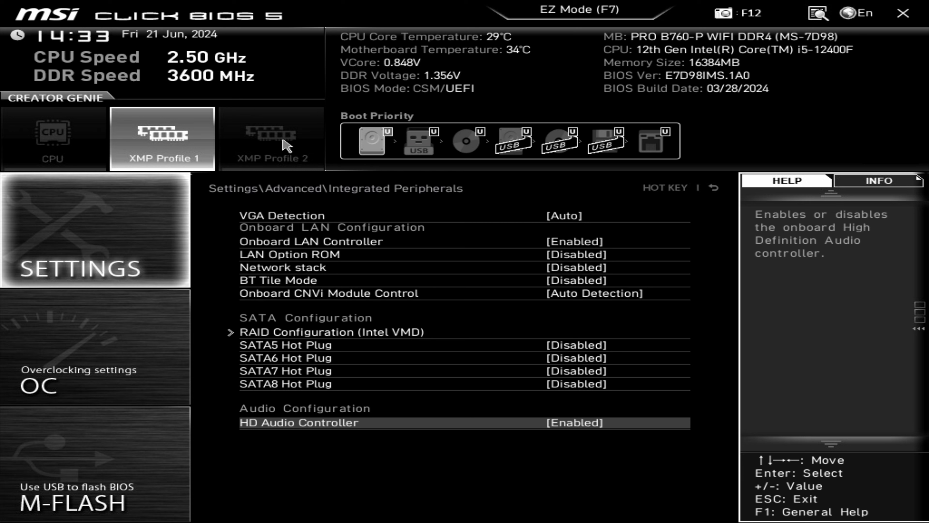
{"action": "key", "text": "Escape"}
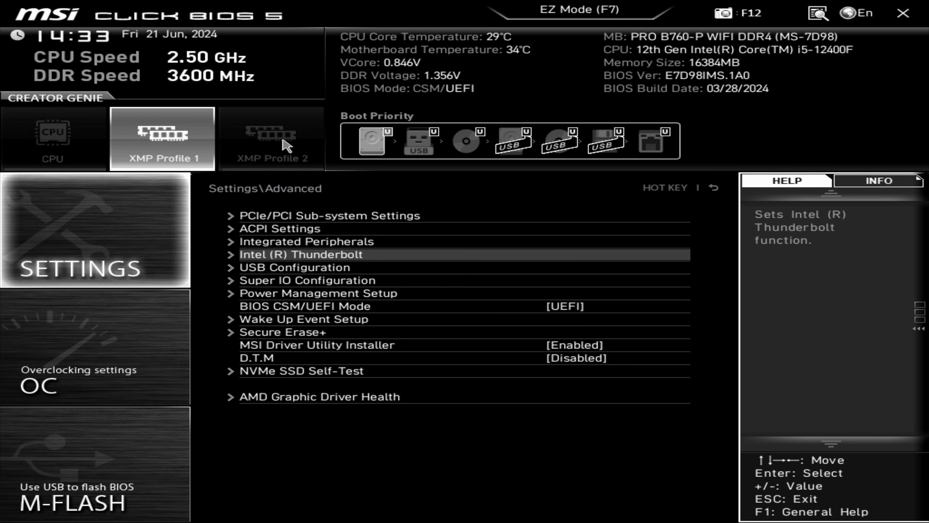
- View the PCIE Tunneling over USB4 and Discrete Thunderbolt Support entries in Intel (R) Thunderbolt, and return to the Advanced list
{"action": "key", "text": "Return"}
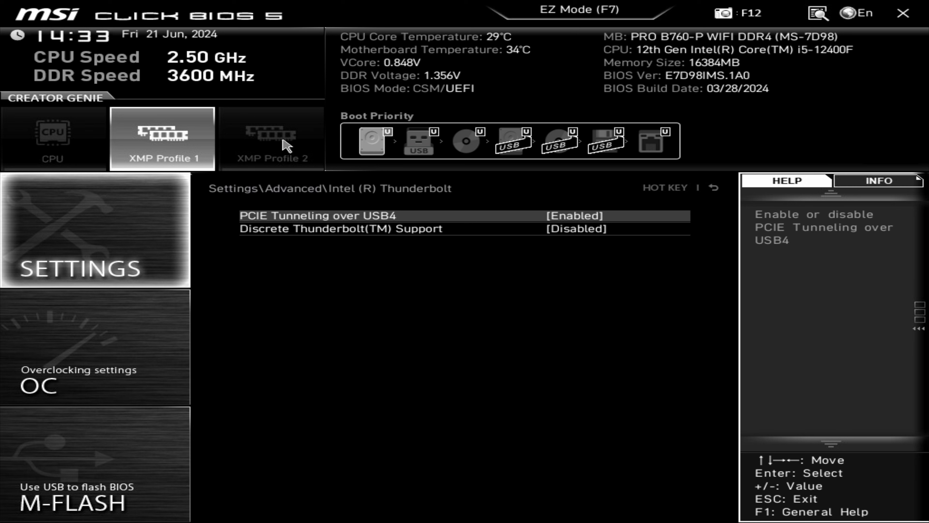
{"action": "key", "text": "Down"}
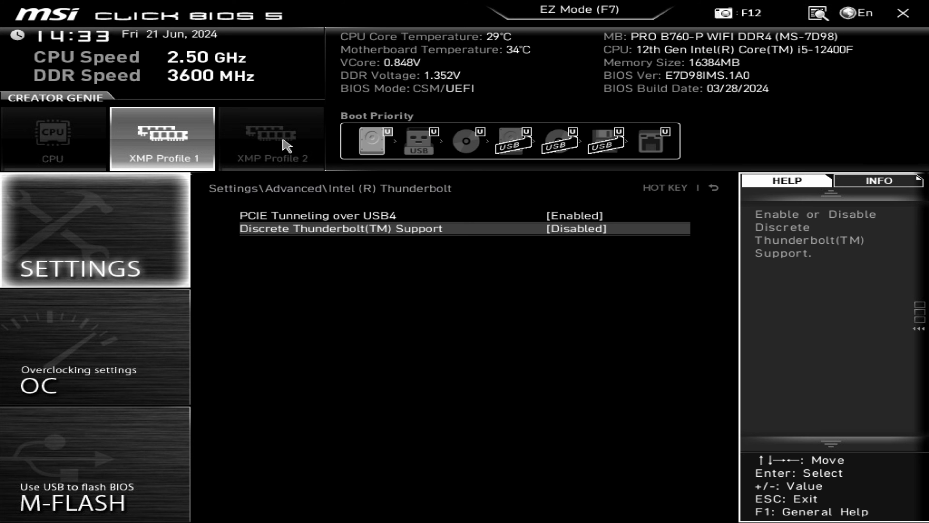
{"action": "key", "text": "Up"}
{"action": "key", "text": "Escape"}
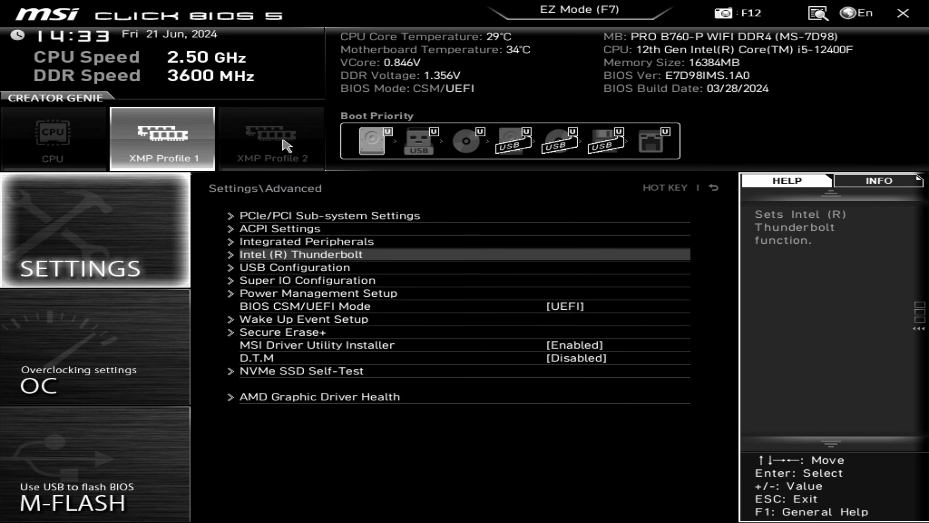
- Look through USB Configuration, including its USB Port Control page, and return to the Advanced list
{"action": "key", "text": "Down"}
{"action": "key", "text": "Return"}
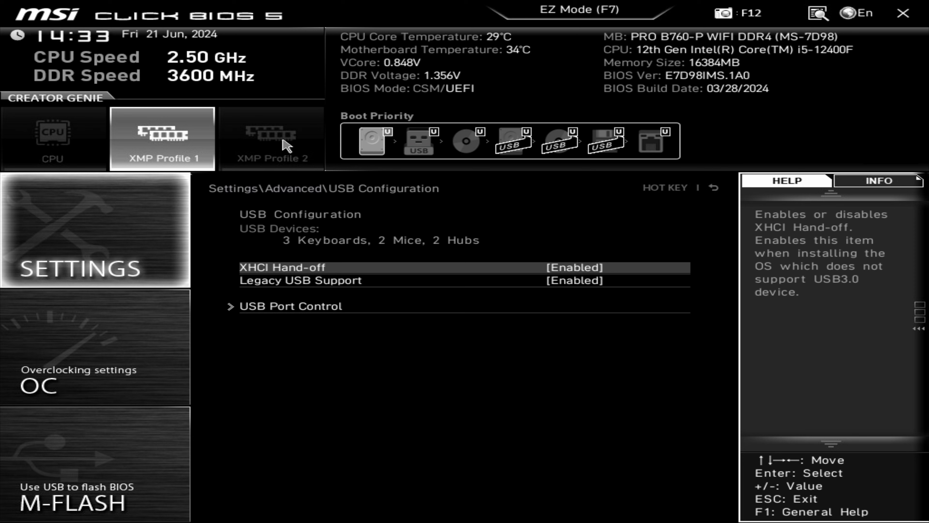
{"action": "key", "text": "Down"}
{"action": "key", "text": "Down"}
{"action": "key", "text": "Return"}
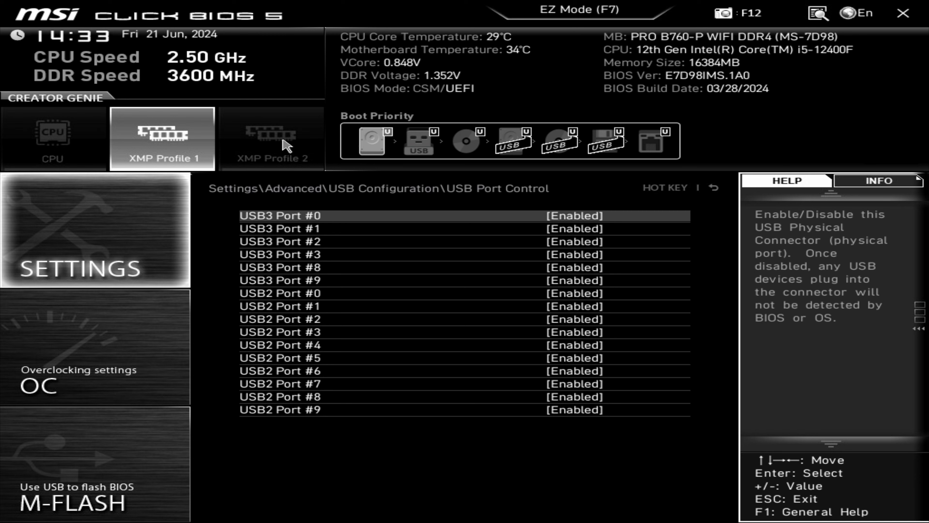
{"action": "key", "text": "Escape"}
{"action": "key", "text": "Escape"}
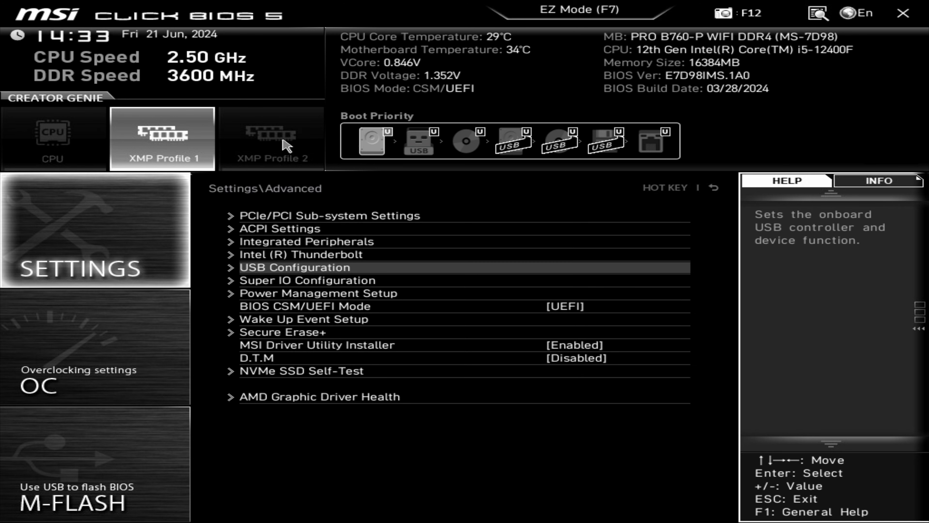
- View the Serial(COM) Port 0 and Parallel(LPT) Port pages of Super IO Configuration, and return to the Advanced list
{"action": "key", "text": "Down"}
{"action": "key", "text": "Return"}
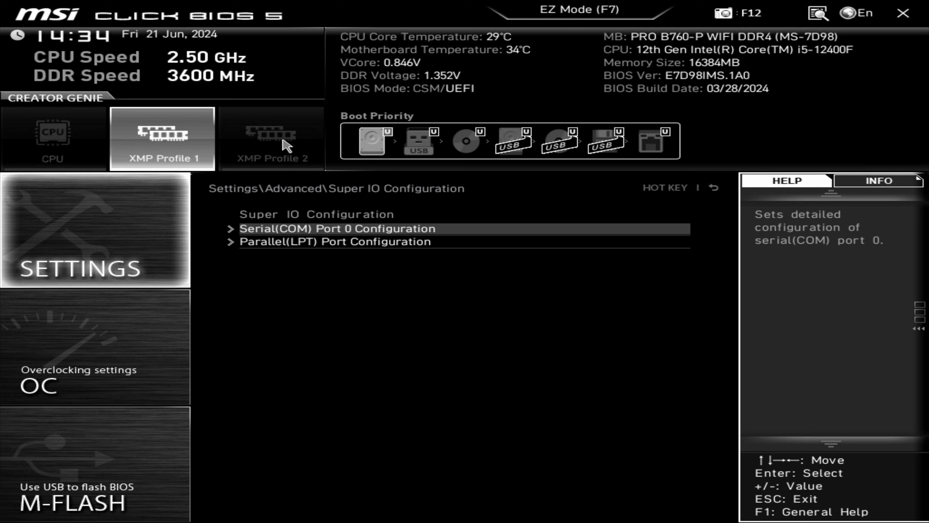
{"action": "key", "text": "Return"}
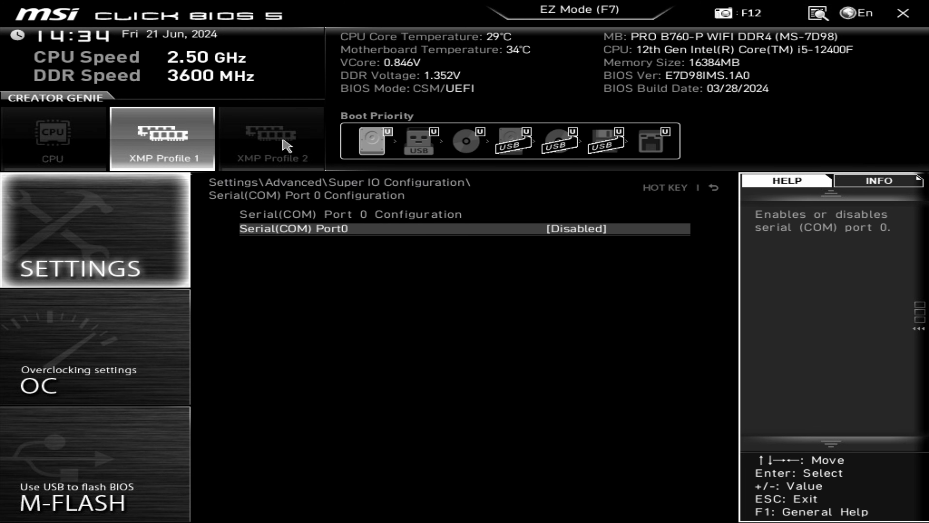
{"action": "key", "text": "Escape"}
{"action": "key", "text": "Down"}
{"action": "key", "text": "Return"}
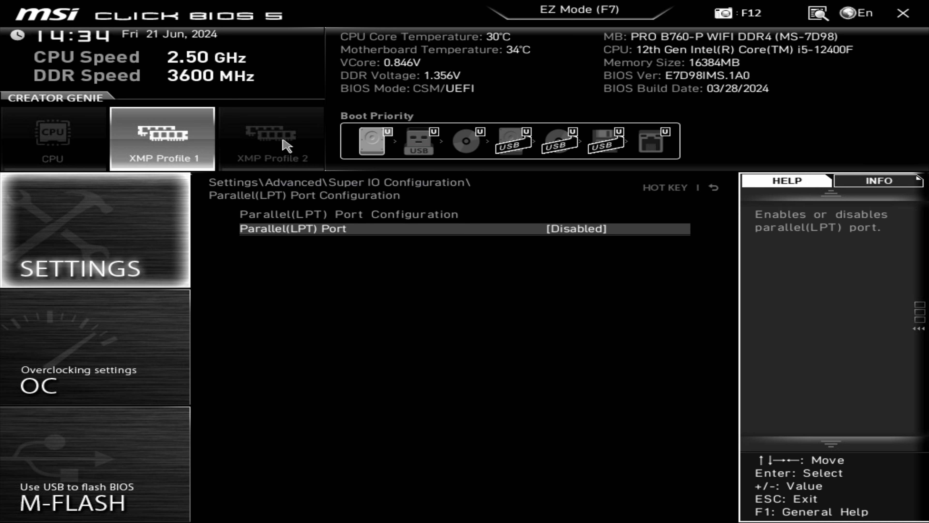
{"action": "key", "text": "Escape"}
{"action": "key", "text": "Escape"}
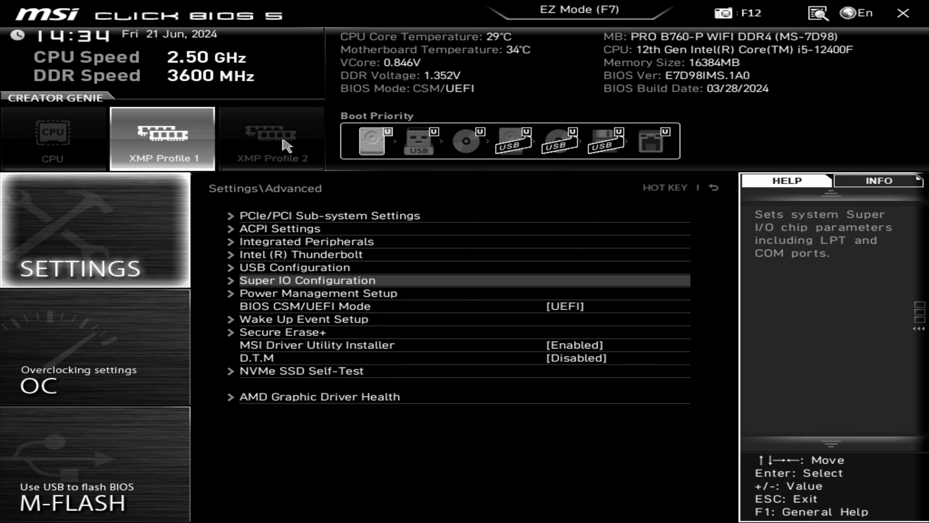
- Open Power Management Setup and look through the Restore after AC Power Loss options and System Power Fault Protection without changing anything
{"action": "key", "text": "Down"}
{"action": "key", "text": "Return"}
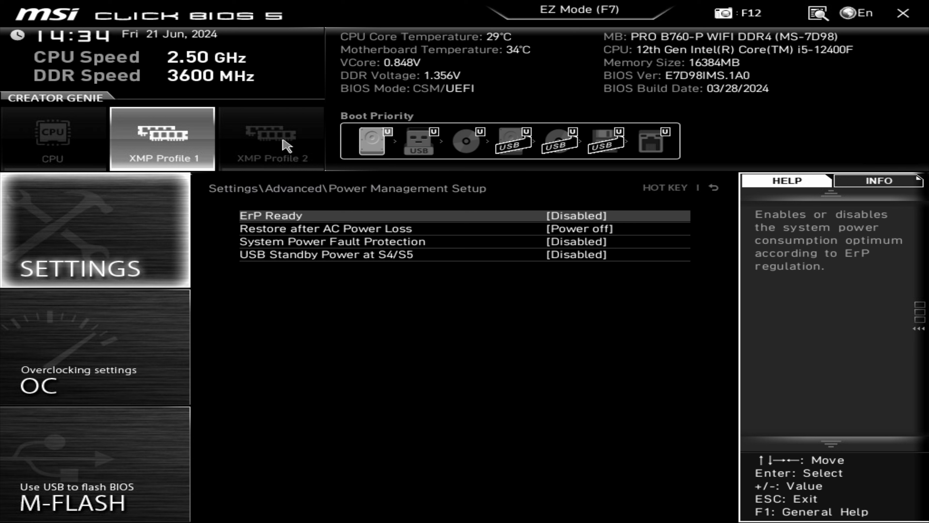
{"action": "key", "text": "Down"}
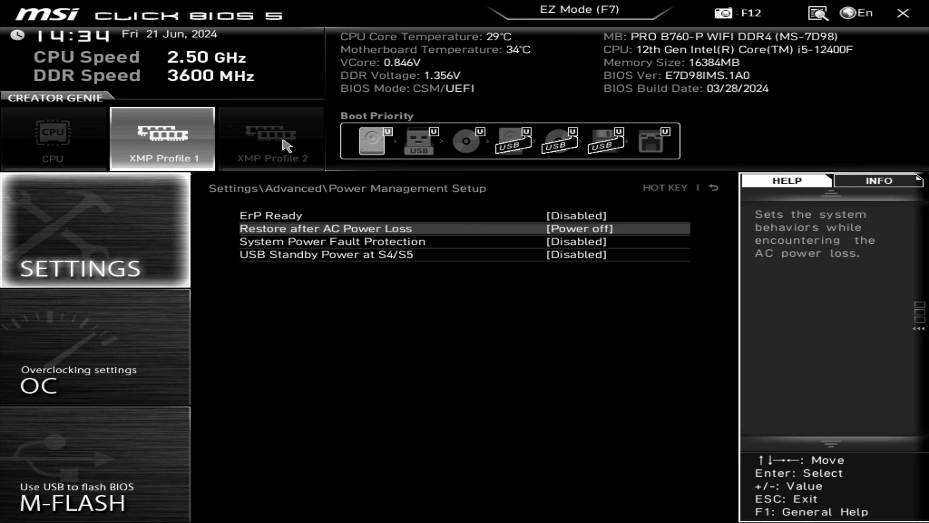
{"action": "key", "text": "Return"}
{"action": "key", "text": "Down"}
{"action": "key", "text": "Down"}
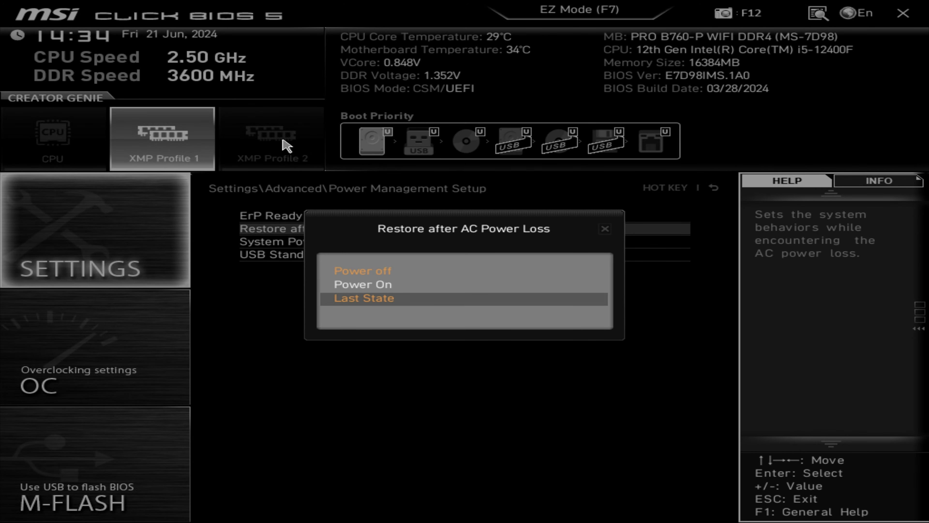
{"action": "key", "text": "Escape"}
{"action": "key", "text": "Down"}
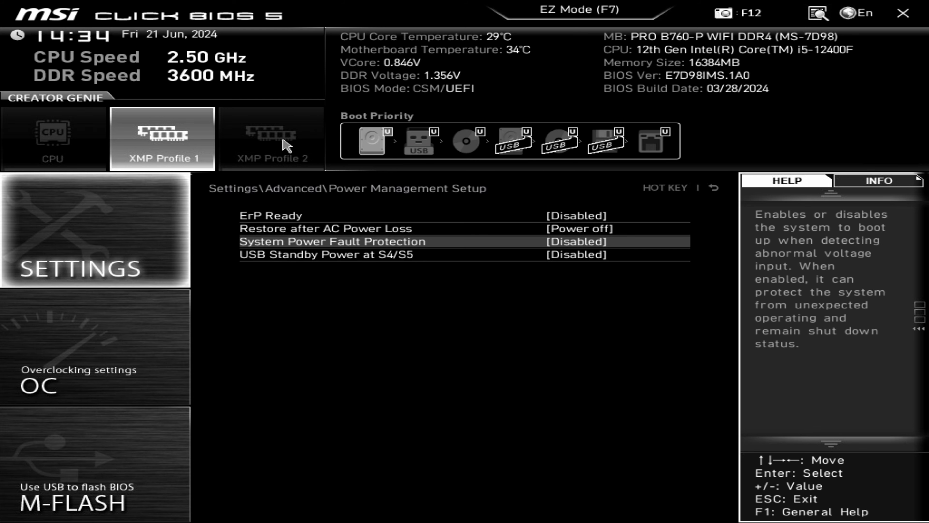
- Set USB Standby Power at S4/S5 to Enabled in Power Management Setup
{"action": "key", "text": "Down"}
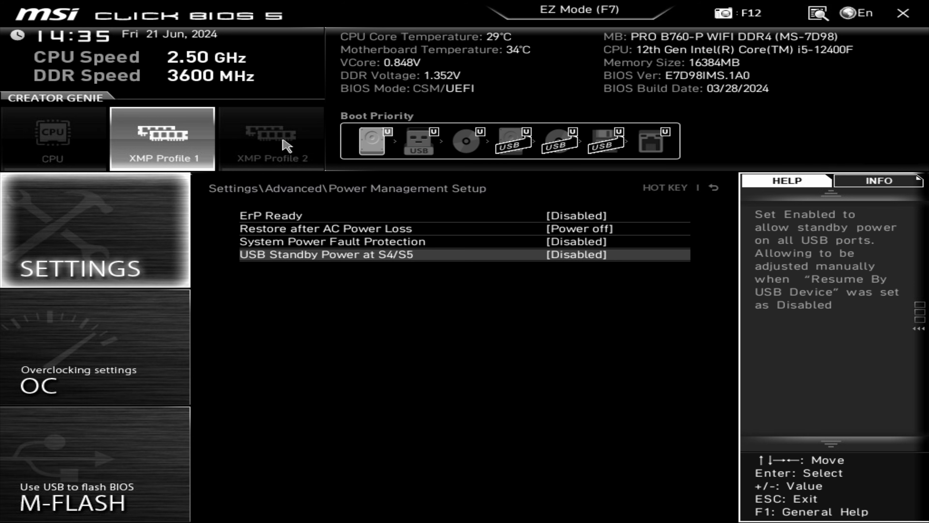
{"action": "key", "text": "Return"}
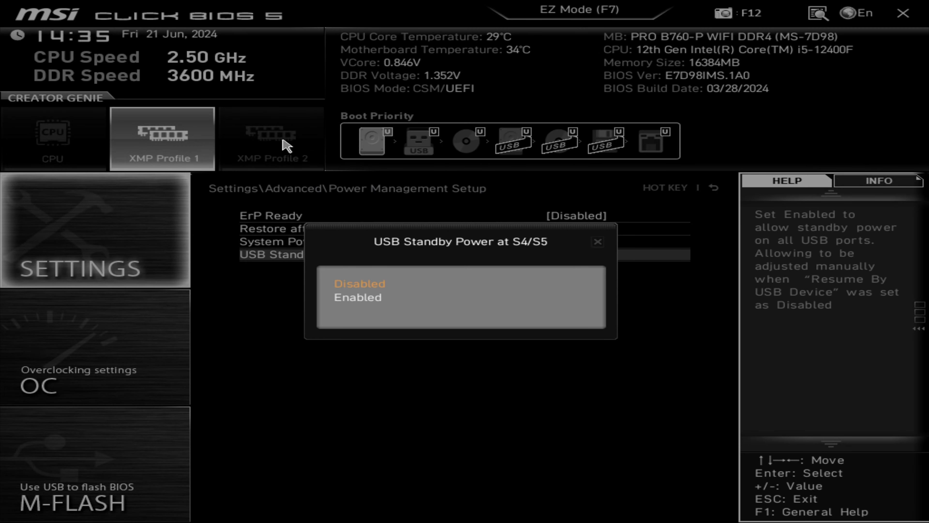
{"action": "key", "text": "Down"}
{"action": "key", "text": "Return"}
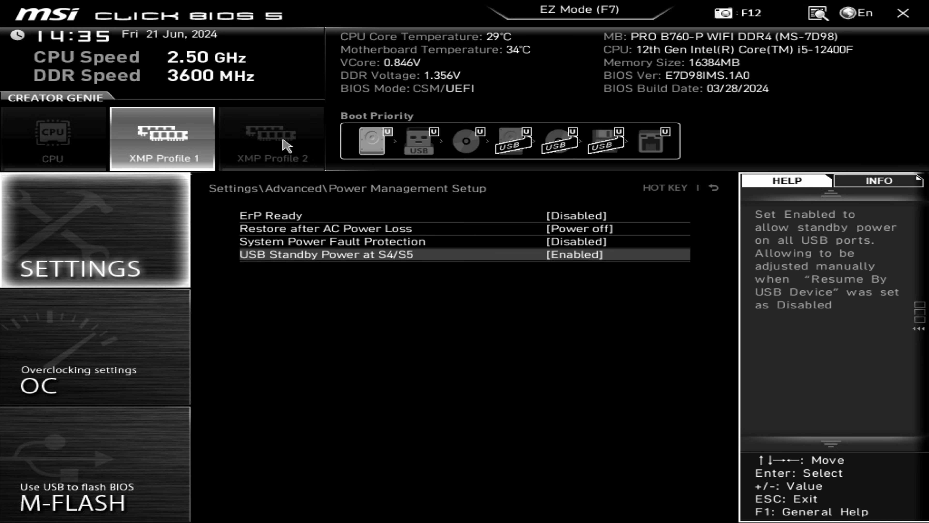
- Set USB Standby Power at S4/S5 back to Disabled
{"action": "key", "text": "Return"}
{"action": "key", "text": "Up"}
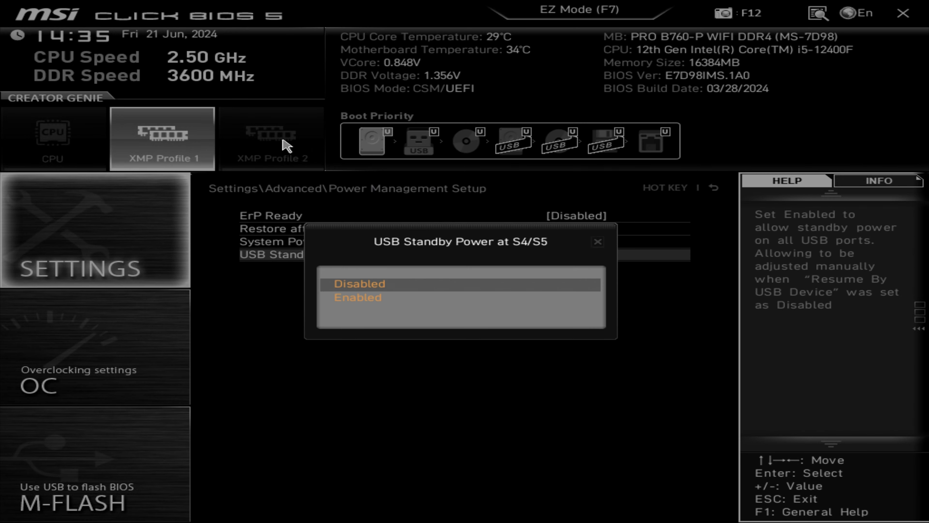
{"action": "key", "text": "Return"}
- Leave Power Management Setup, look through the resume entries in Wake Up Event Setup, and return to the Advanced list
{"action": "key", "text": "Escape"}
{"action": "key", "text": "Down"}
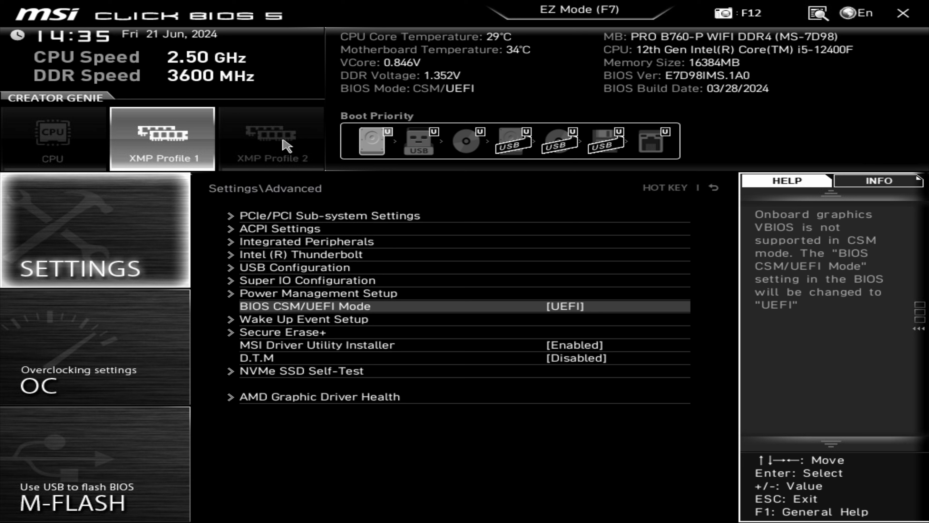
{"action": "key", "text": "Down"}
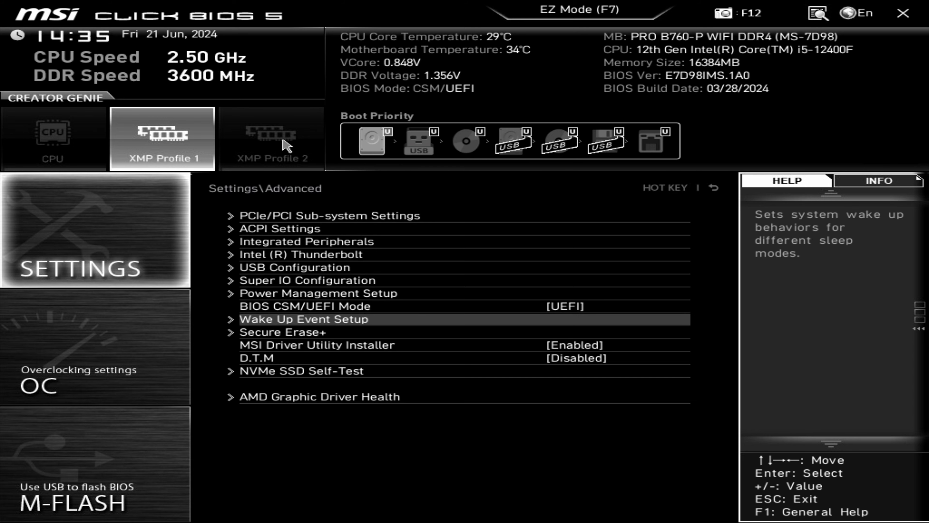
{"action": "key", "text": "Return"}
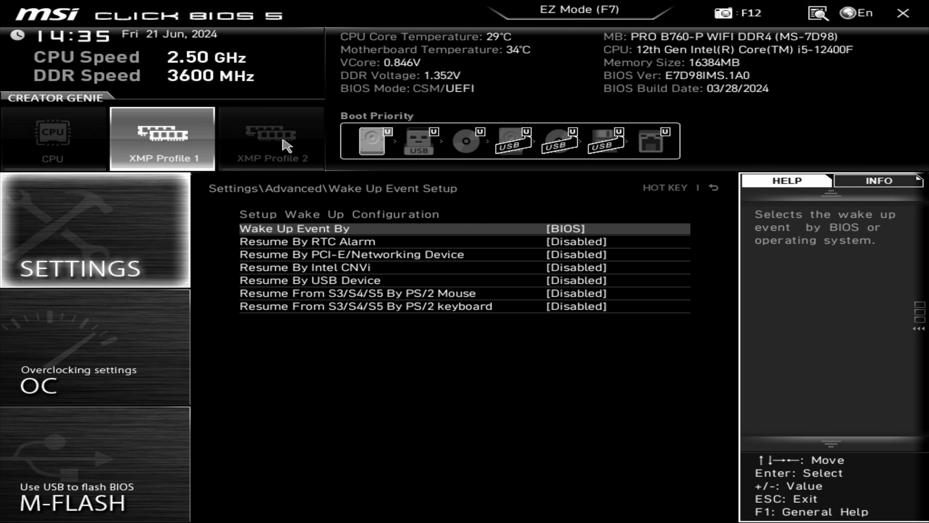
{"action": "key", "text": "Down"}
{"action": "key", "text": "Down"}
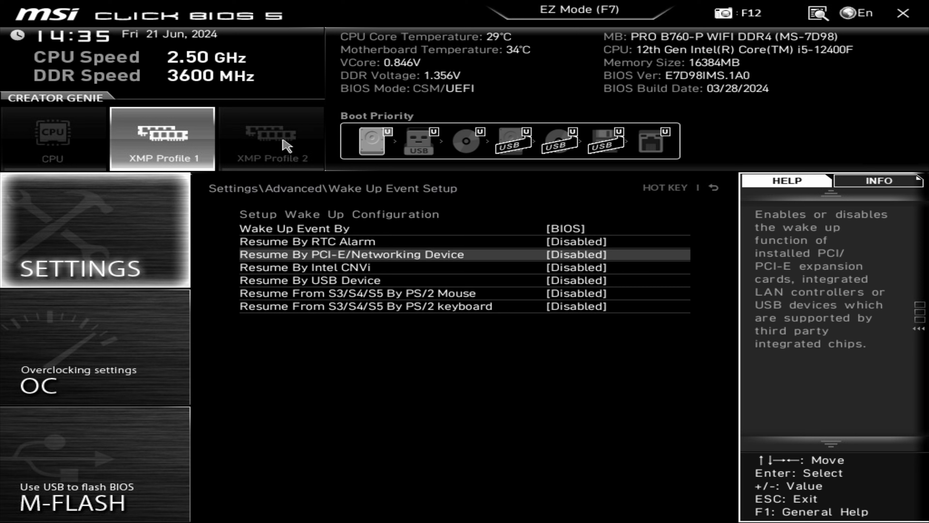
{"action": "key", "text": "Down"}
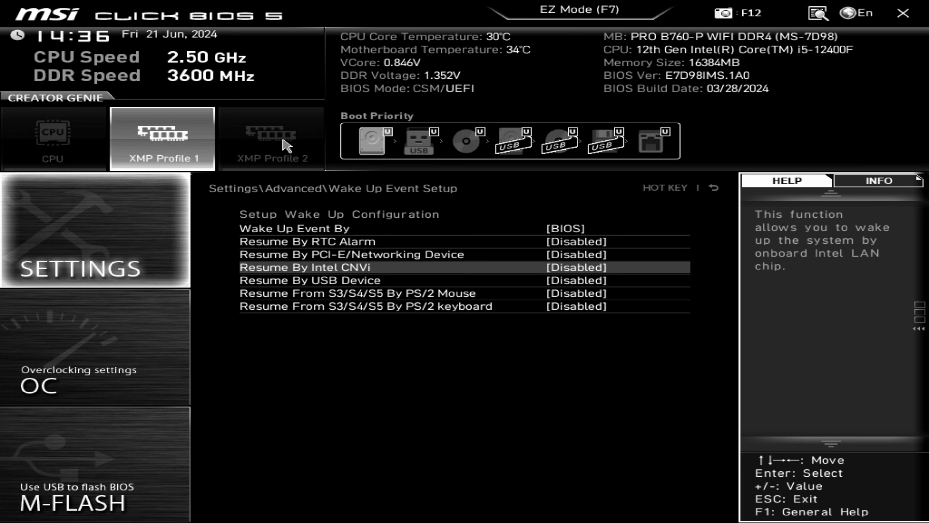
{"action": "key", "text": "Down"}
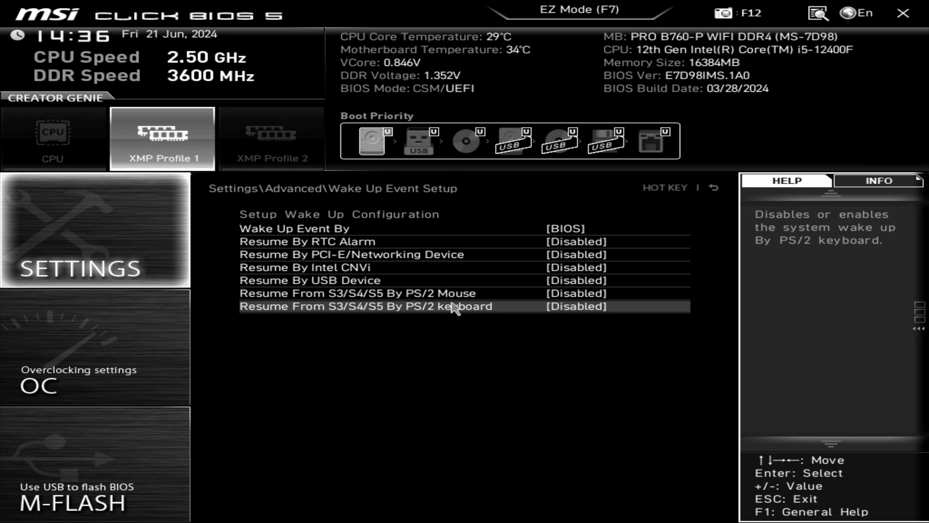
{"action": "key", "text": "Escape"}
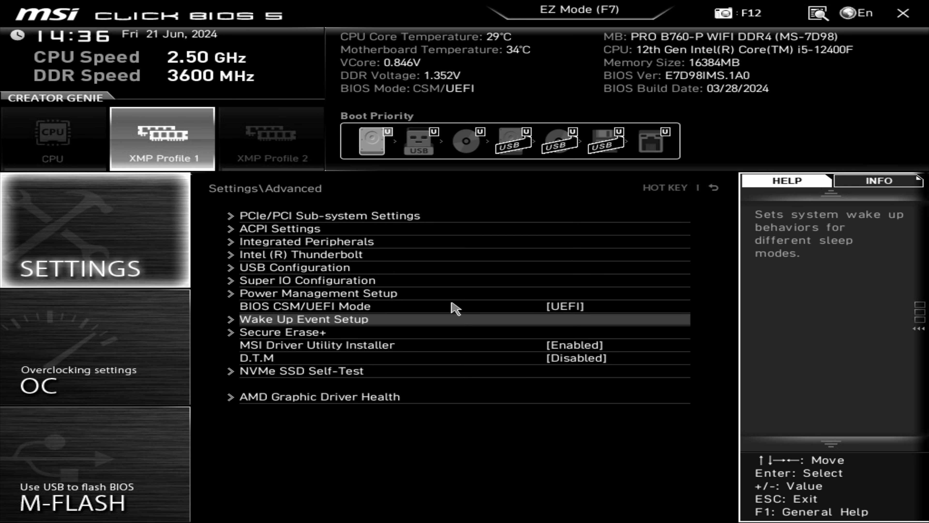
- Read the help for Secure Erase+, MSI Driver Utility Installer, D.T.M and NVMe SSD Self-Test in the Advanced list
{"action": "key", "text": "Down"}
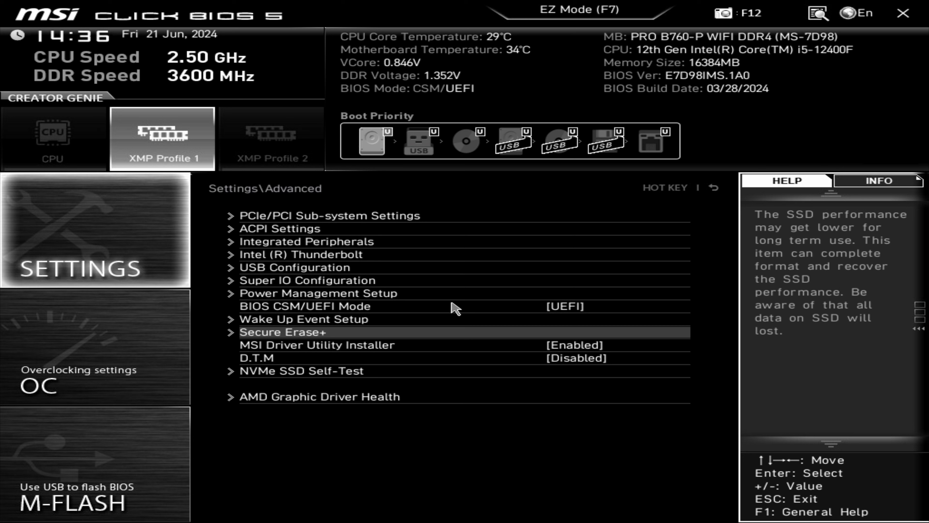
{"action": "key", "text": "Down"}
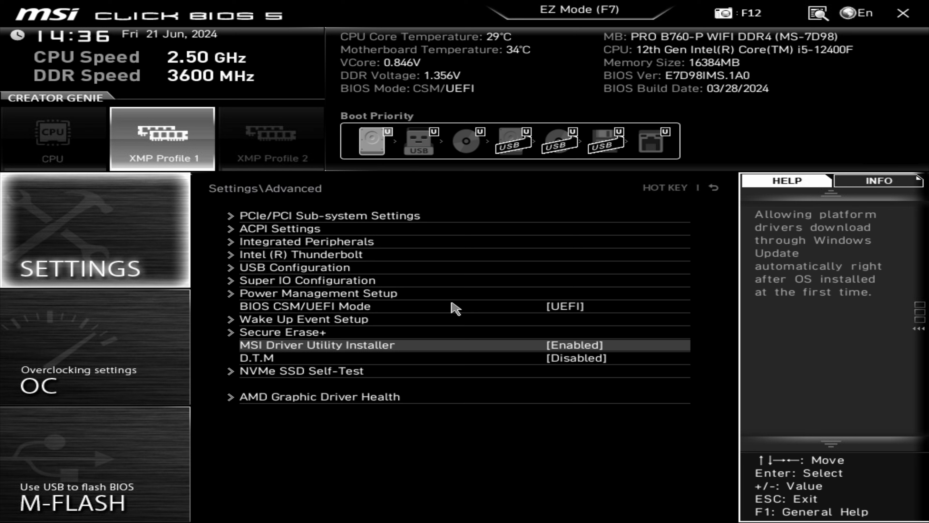
{"action": "key", "text": "Down"}
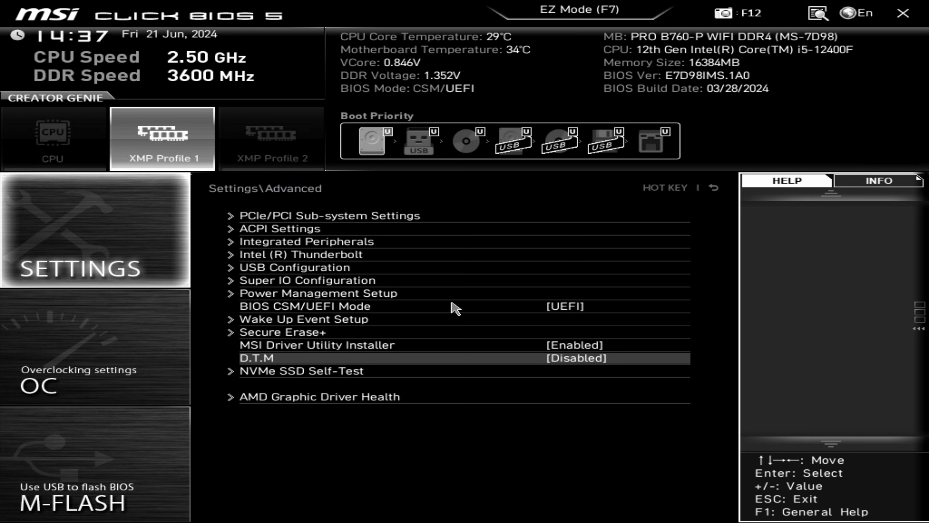
{"action": "key", "text": "Down"}
{"action": "key", "text": "Up"}
{"action": "key", "text": "Down"}
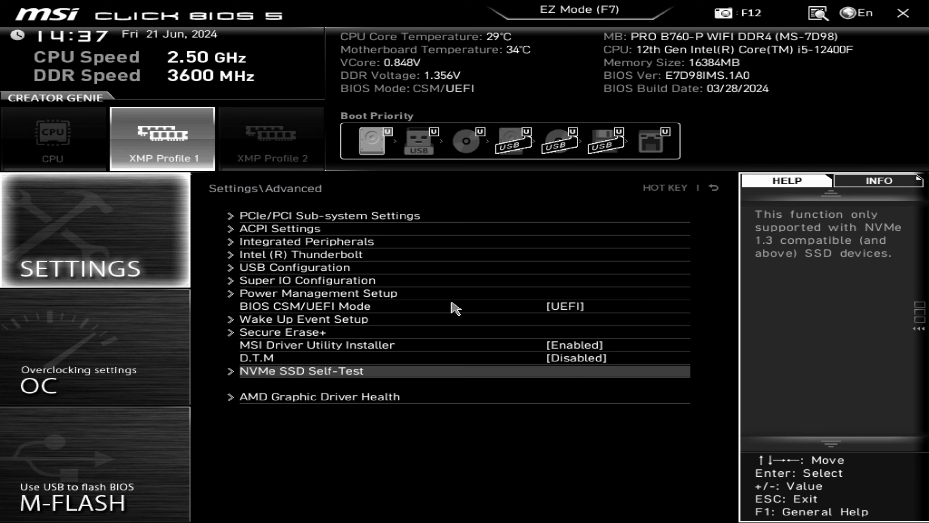
- Look at the AMD Graphic Driver Health page and leave the Advanced list
{"action": "key", "text": "Down"}
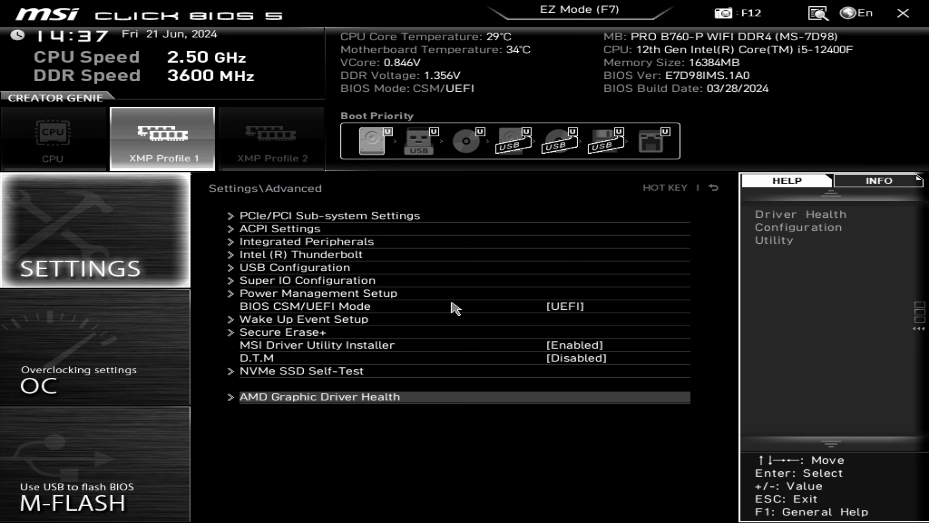
{"action": "key", "text": "Return"}
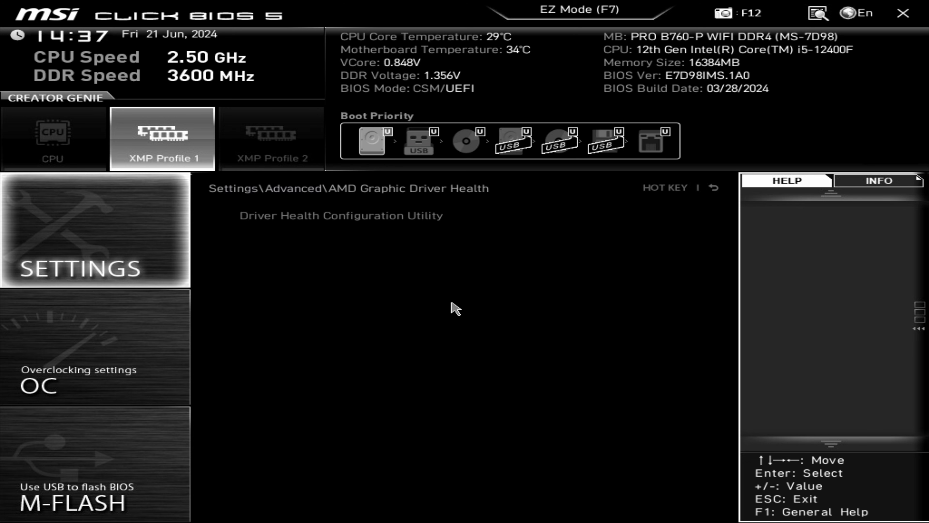
{"action": "key", "text": "Escape"}
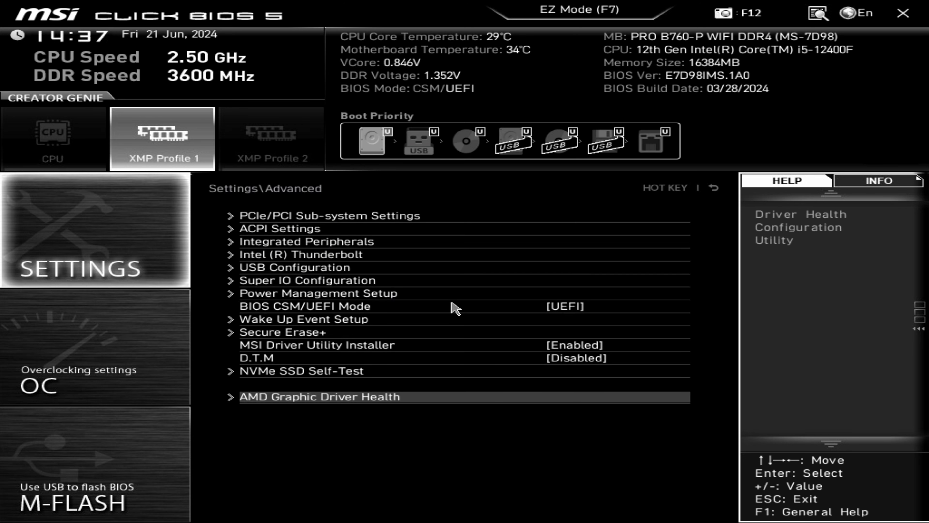
{"action": "key", "text": "Escape"}
- Open the Boot settings and read the help for the Boot Configuration entries, including GO2BIOS and Fast Boot
{"action": "key", "text": "Down"}
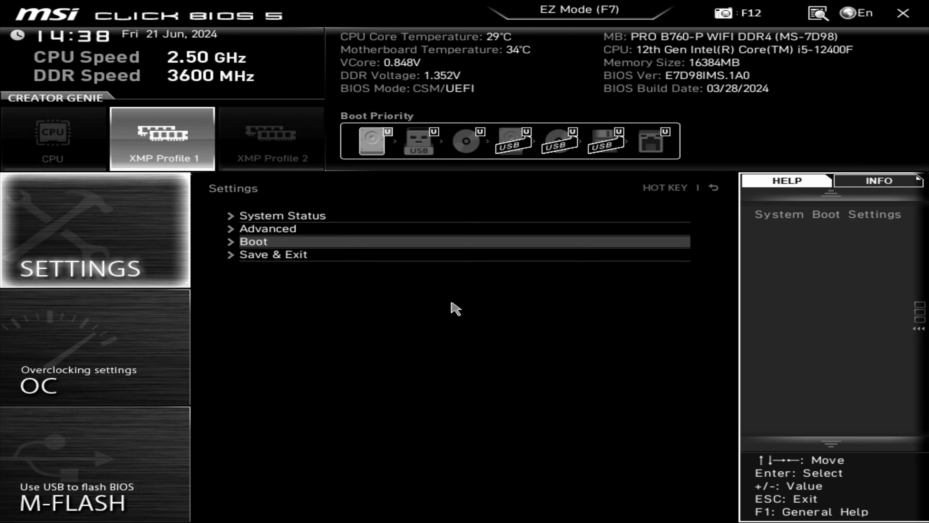
{"action": "key", "text": "Return"}
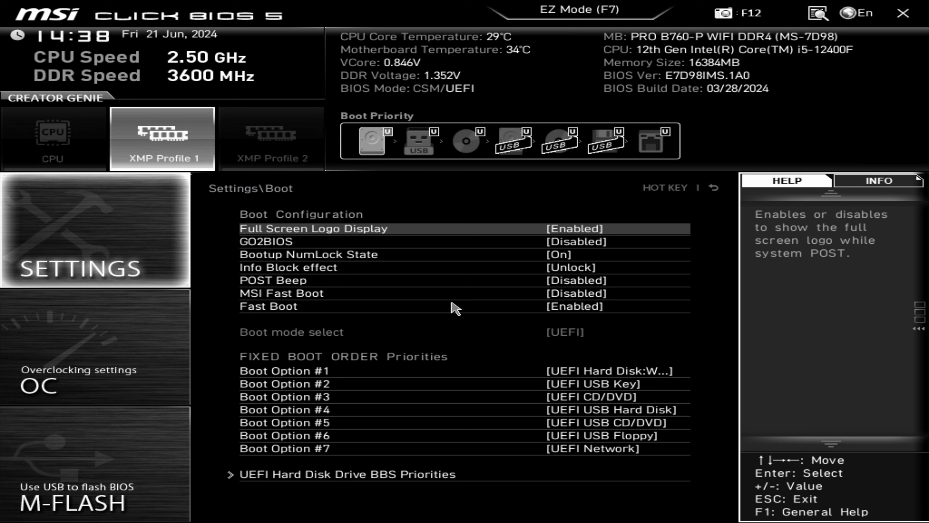
{"action": "key", "text": "Down"}
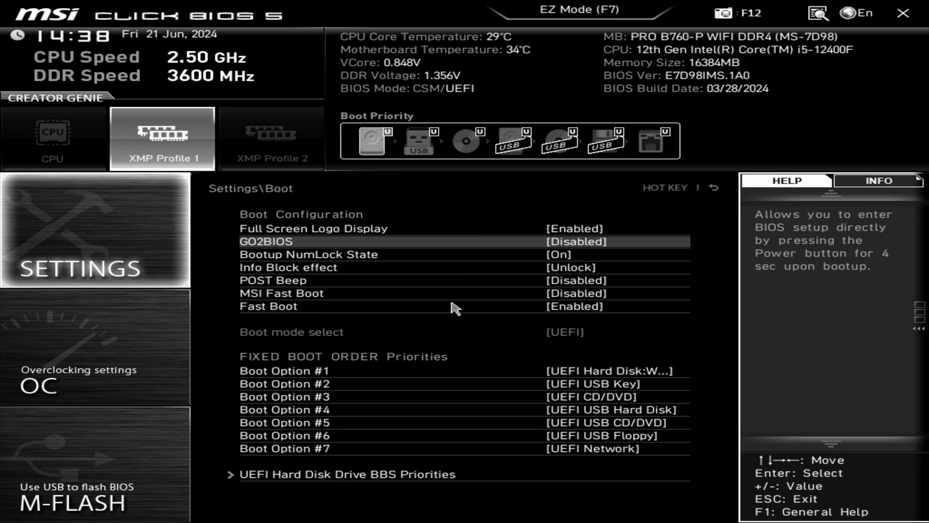
{"action": "key", "text": "Down"}
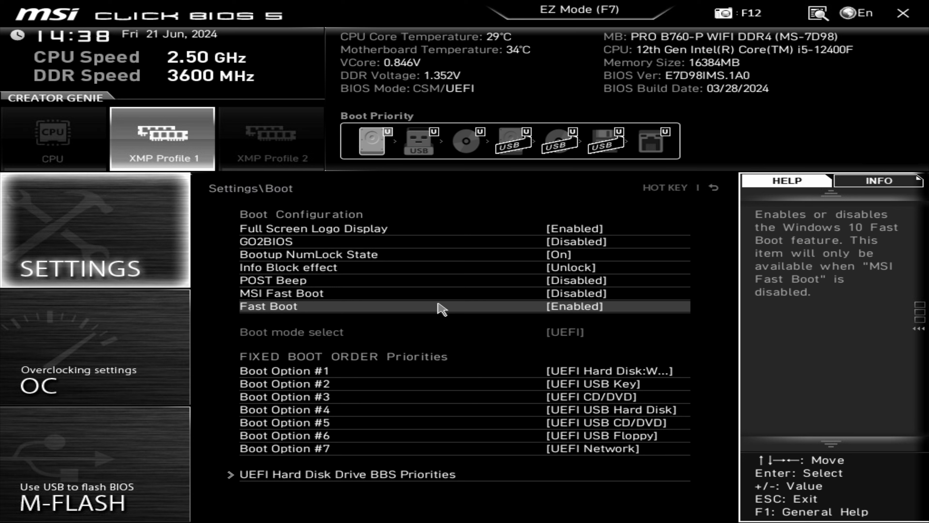
- Look through Boot Option #1 to #7 under FIXED BOOT ORDER Priorities
{"action": "key", "text": "Down"}
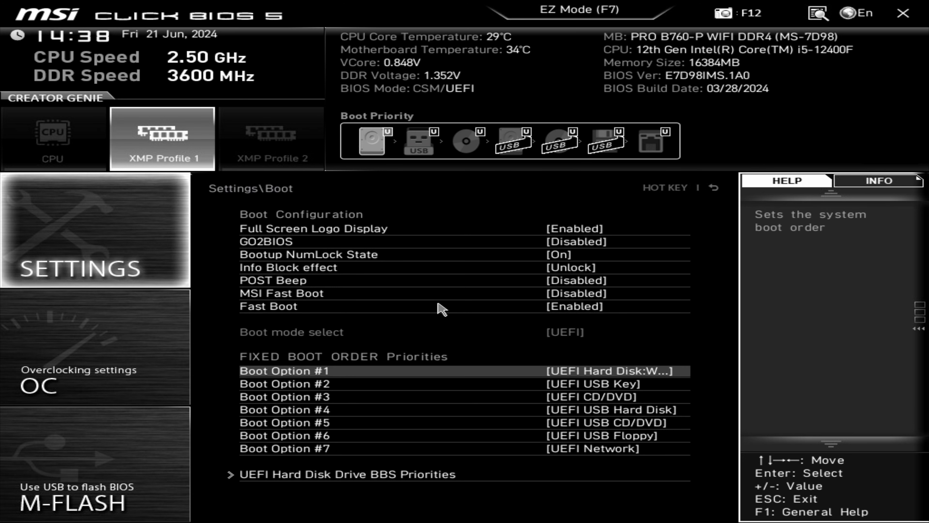
{"action": "key", "text": "Down"}
{"action": "key", "text": "Down"}
{"action": "key", "text": "Down"}
{"action": "key", "text": "Down"}
{"action": "key", "text": "Down"}
{"action": "key", "text": "Down"}
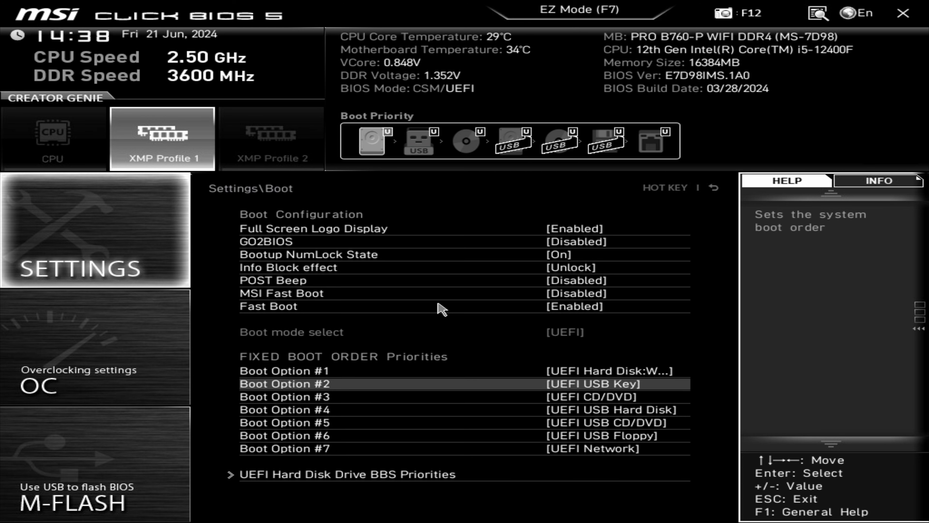
{"action": "key", "text": "Up"}
{"action": "key", "text": "Up"}
{"action": "key", "text": "Up"}
{"action": "key", "text": "Up"}
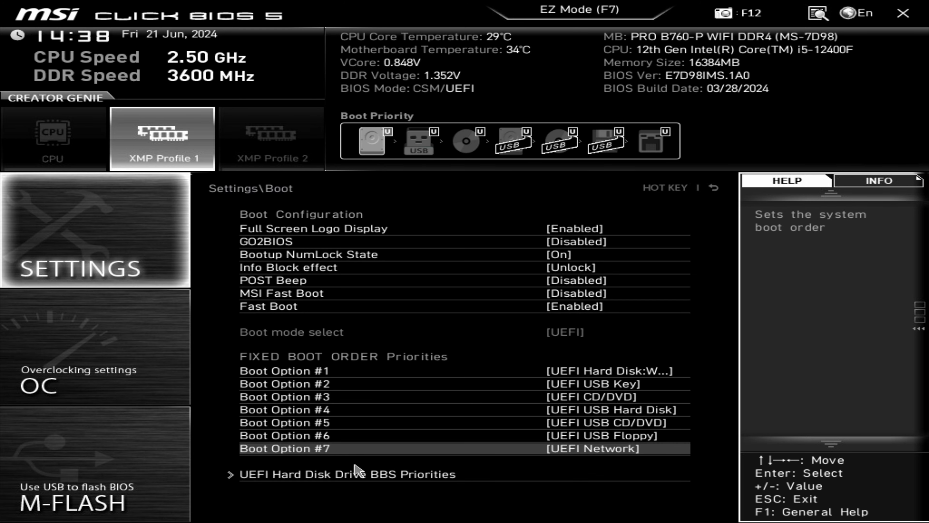
- Look at the boot option in UEFI Hard Disk Drive BBS Priorities and return to the main Settings list
{"action": "left_click", "coordinate": [363, 475]}
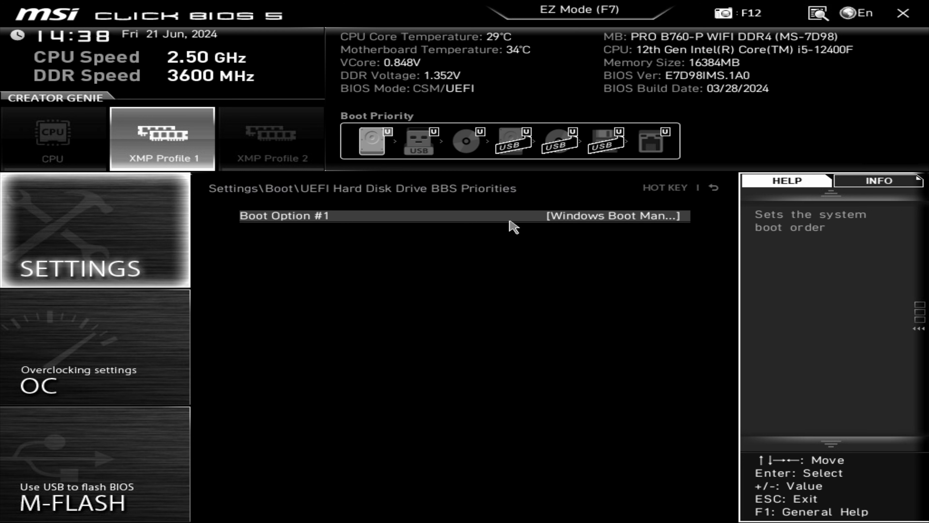
{"action": "key", "text": "Escape"}
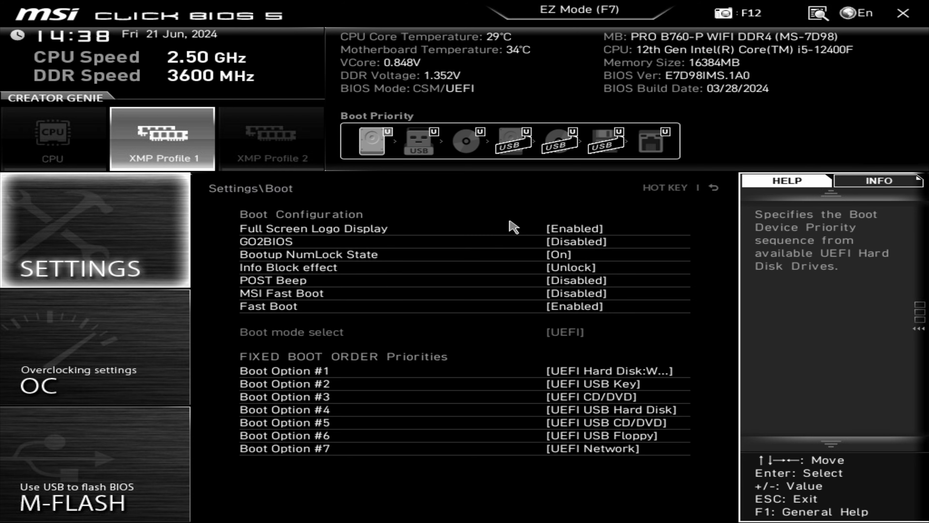
{"action": "key", "text": "Down"}
{"action": "key", "text": "Up"}
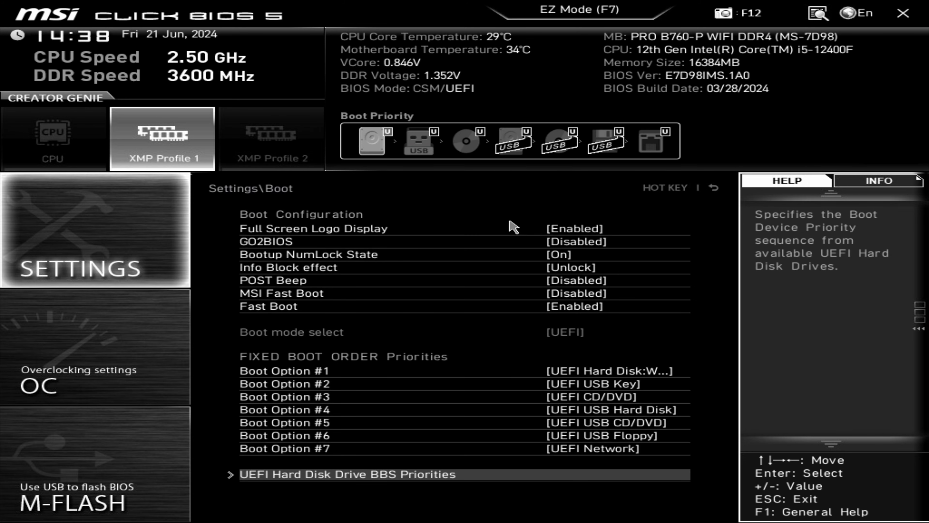
{"action": "key", "text": "Escape"}
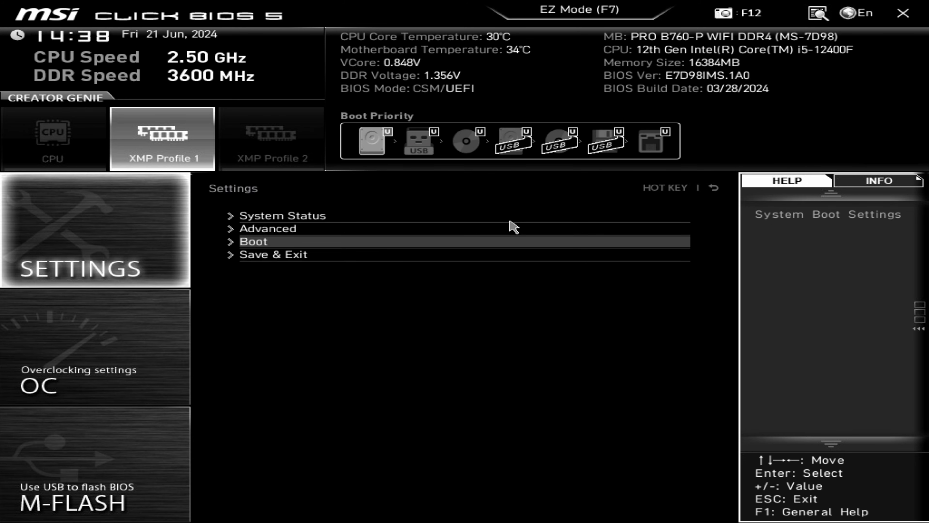
- Look through the Save & Exit entries, from Discard Changes and Exit to the Boot Override devices
{"action": "key", "text": "Down"}
{"action": "key", "text": "Return"}
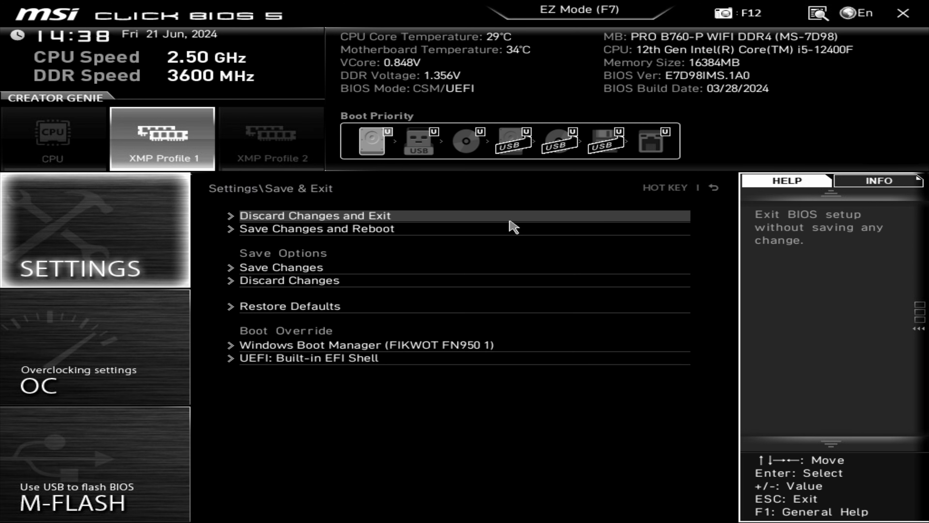
{"action": "key", "text": "Down"}
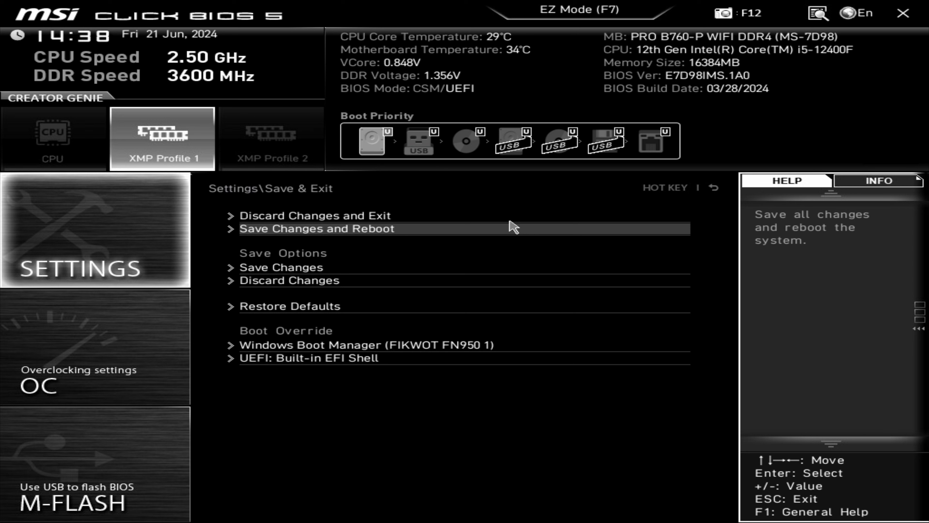
{"action": "key", "text": "Down"}
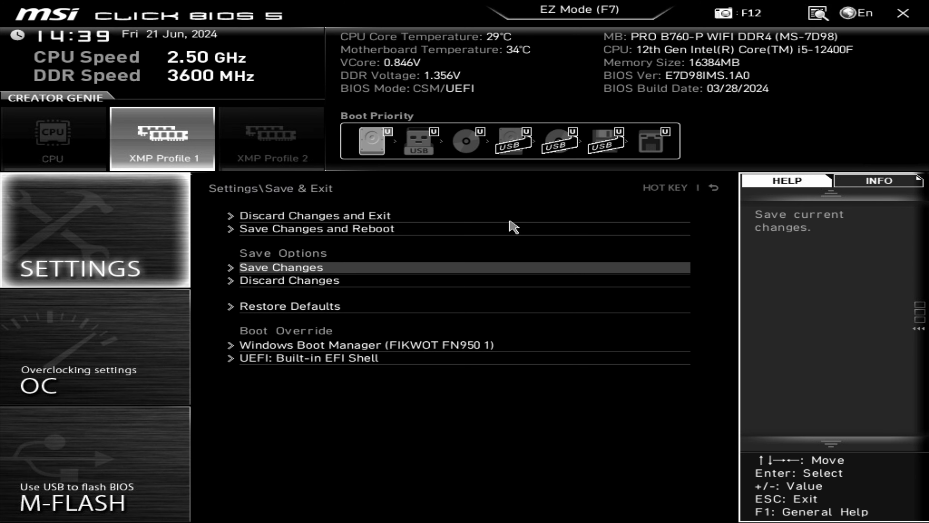
{"action": "key", "text": "Down"}
{"action": "key", "text": "Down"}
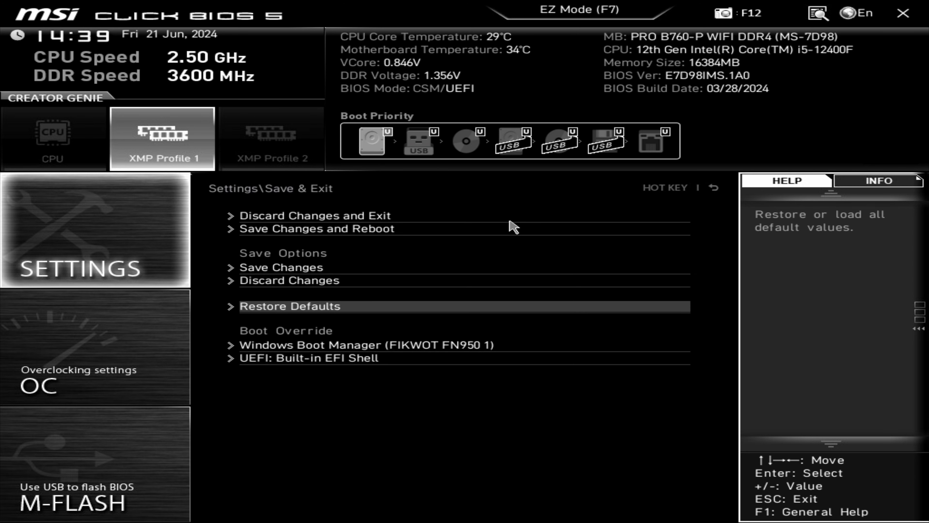
{"action": "key", "text": "Down"}
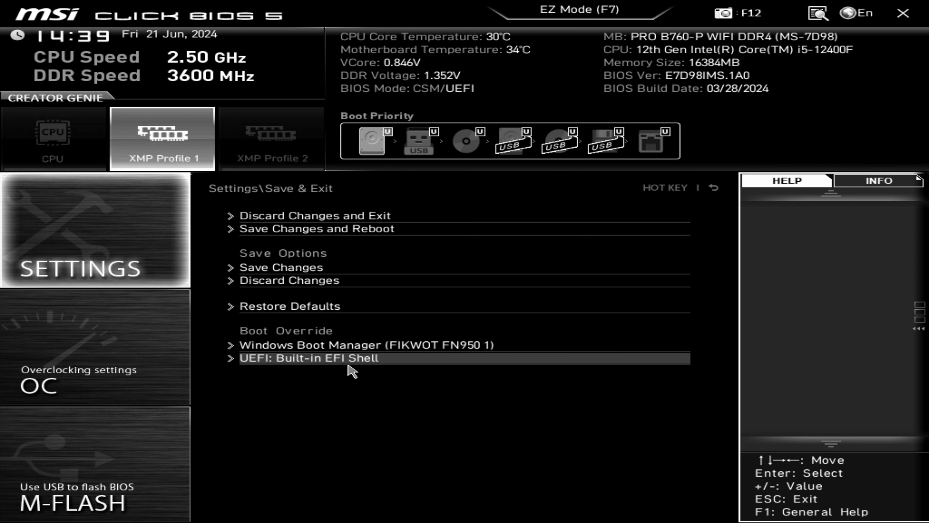
- Leave Save & Exit and the Settings list, and open the OC overclocking settings
{"action": "key", "text": "Escape"}
{"action": "key", "text": "Escape"}
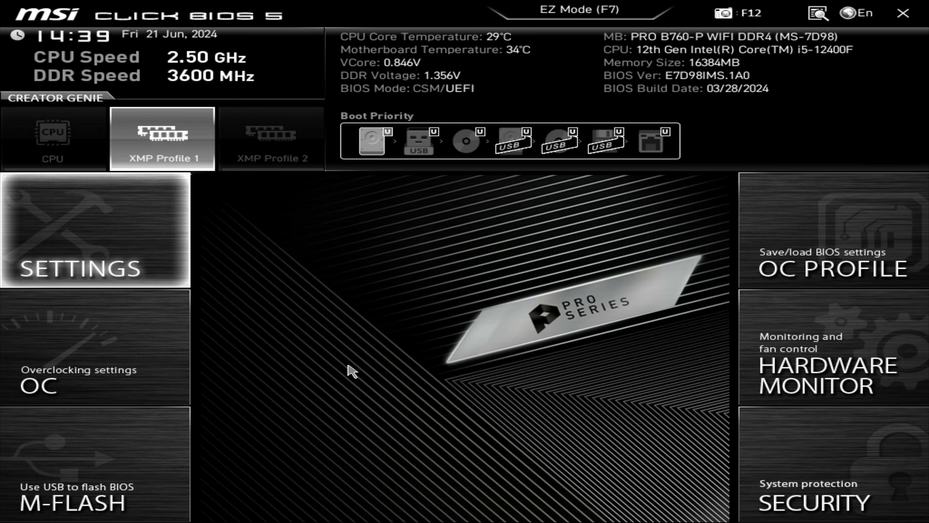
{"action": "left_click", "coordinate": [69, 362]}
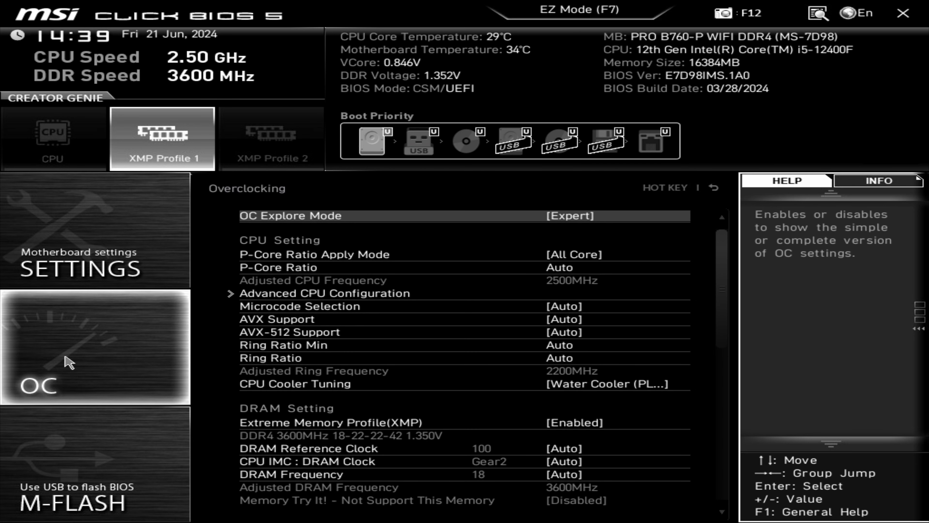
- Set OC Explore Mode to Normal in the Overclocking settings
{"action": "key", "text": "Return"}
{"action": "key", "text": "Up"}
{"action": "key", "text": "Return"}
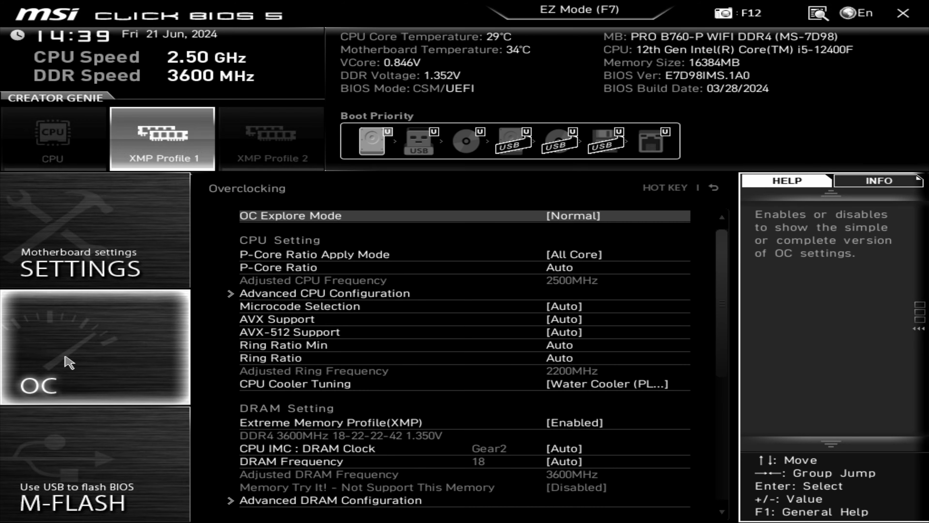
- Set OC Explore Mode back to Expert
{"action": "key", "text": "Return"}
{"action": "key", "text": "Down"}
{"action": "key", "text": "Return"}
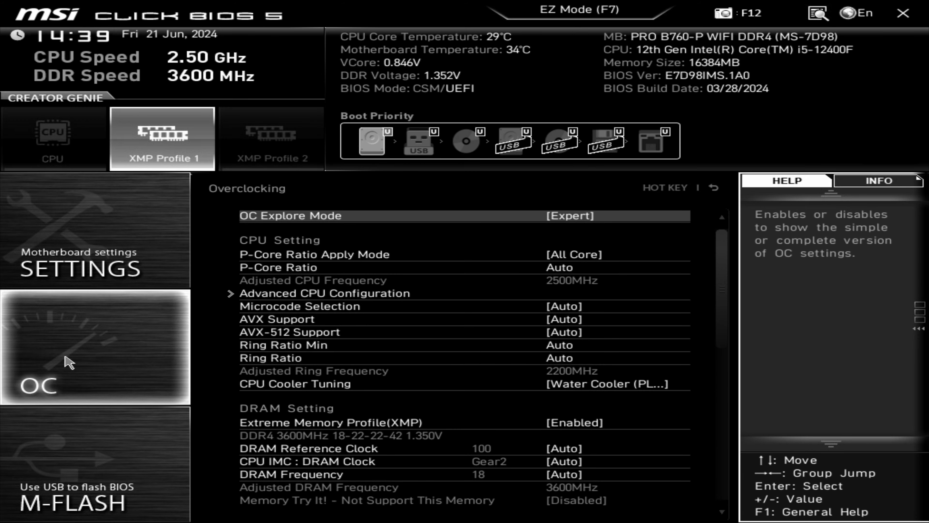
- Read the help for P-Core Ratio Apply Mode and open Advanced CPU Configuration
{"action": "key", "text": "Down"}
{"action": "key", "text": "Down"}
{"action": "key", "text": "Up"}
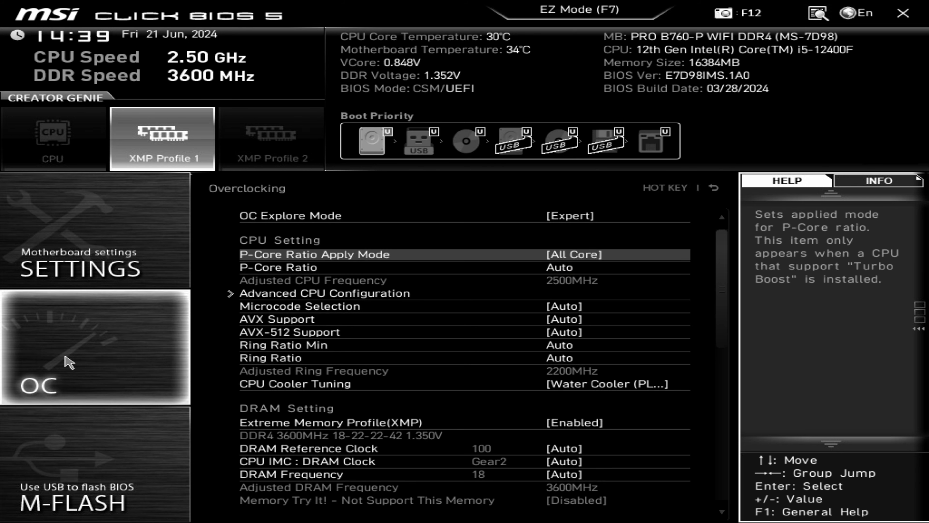
{"action": "key", "text": "Down"}
{"action": "key", "text": "Down"}
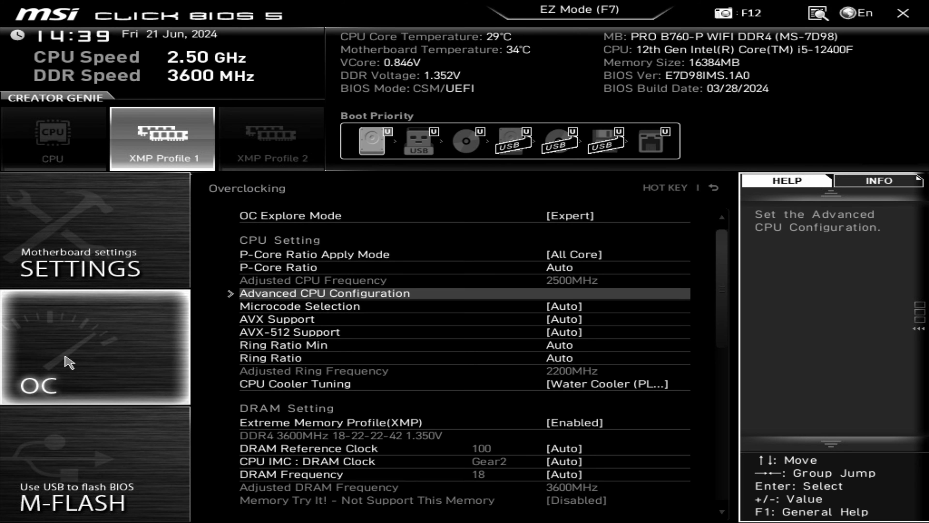
{"action": "key", "text": "Return"}
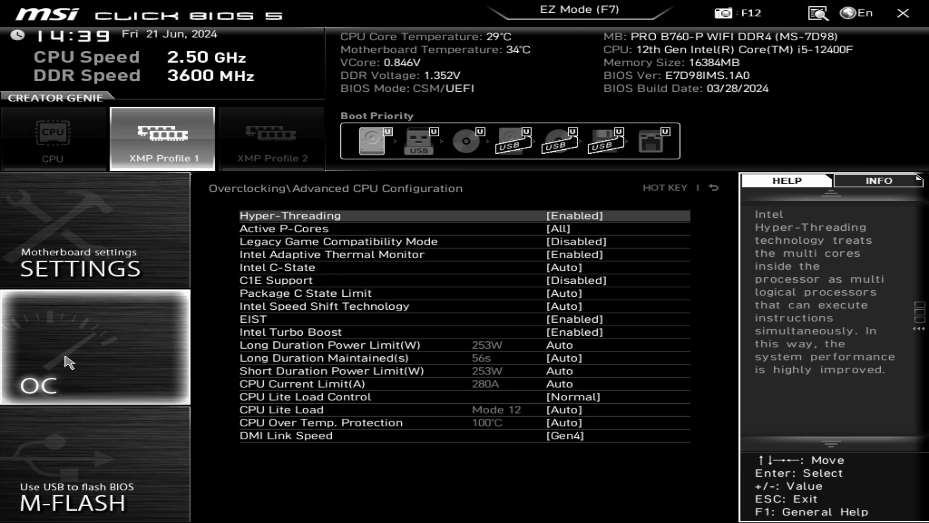
- Read the help for the Advanced CPU Configuration items from Active P-Cores through Intel Turbo Boost
{"action": "key", "text": "Down"}
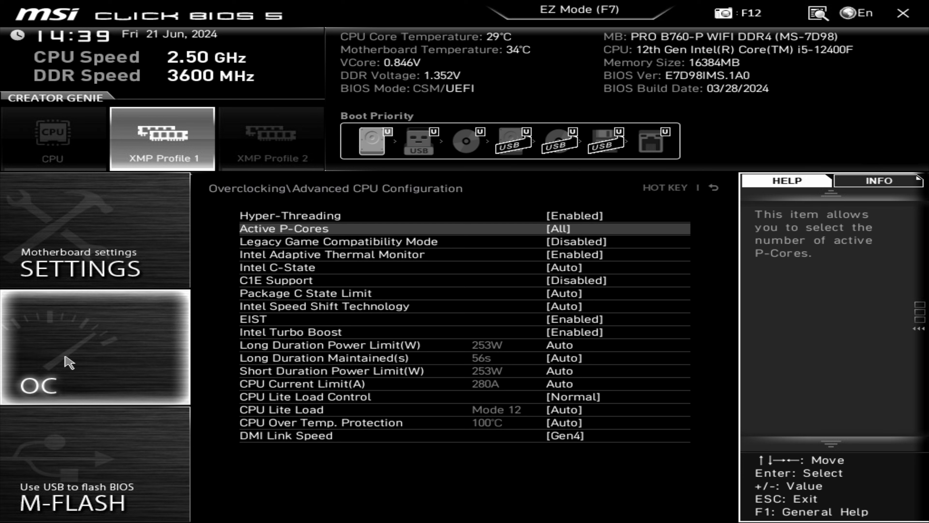
{"action": "key", "text": "Down"}
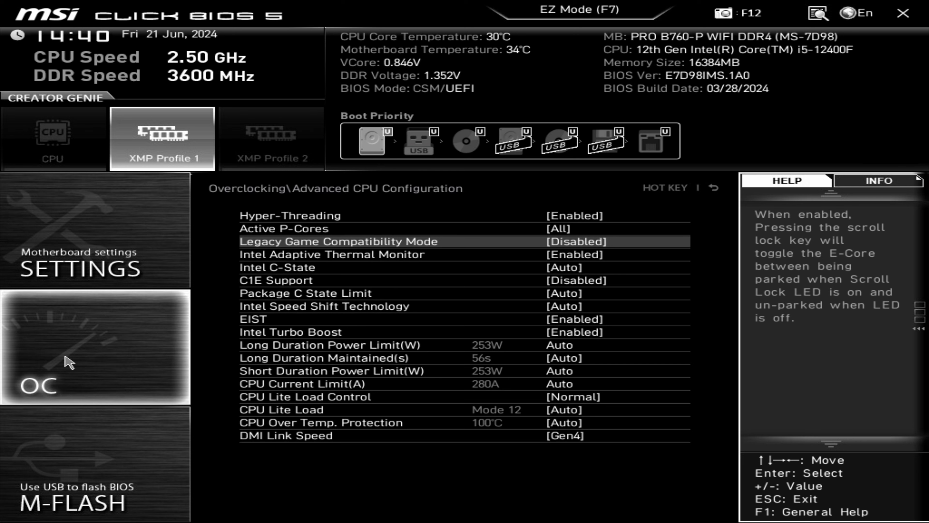
{"action": "key", "text": "Down"}
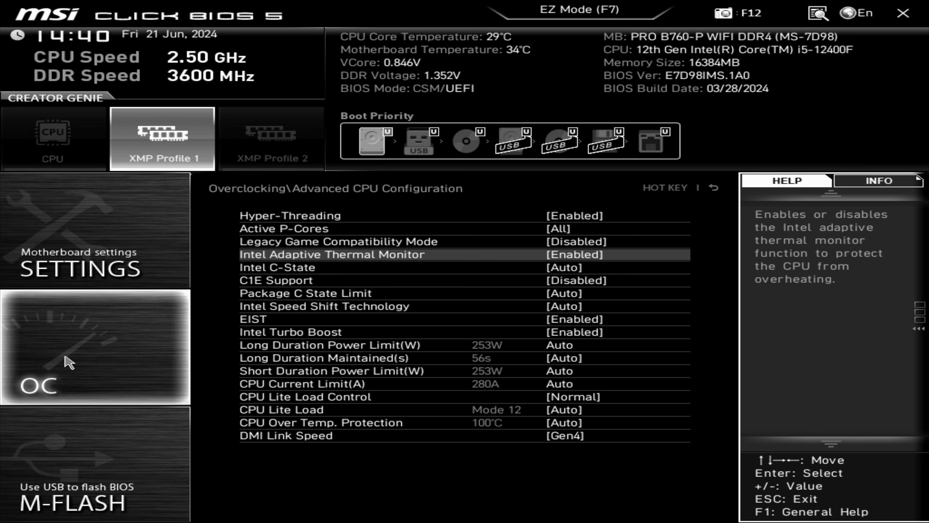
{"action": "key", "text": "Down"}
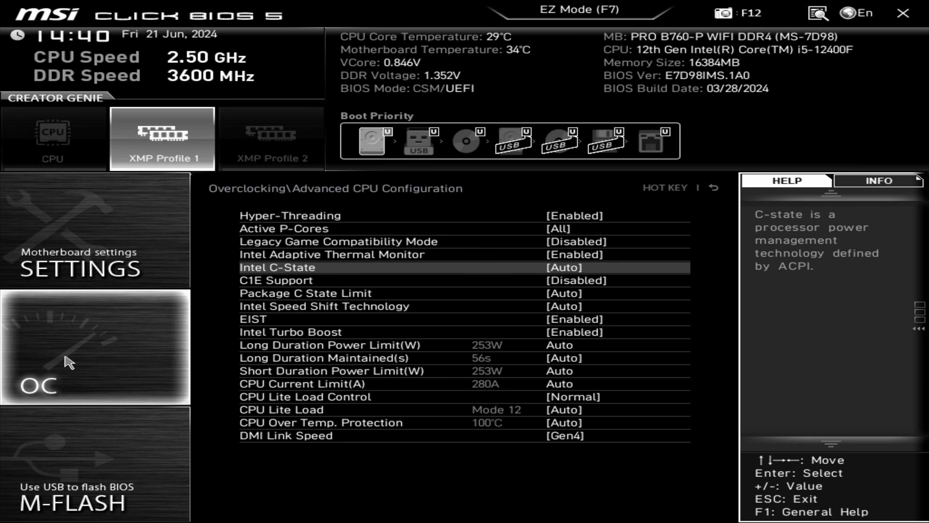
{"action": "key", "text": "Down"}
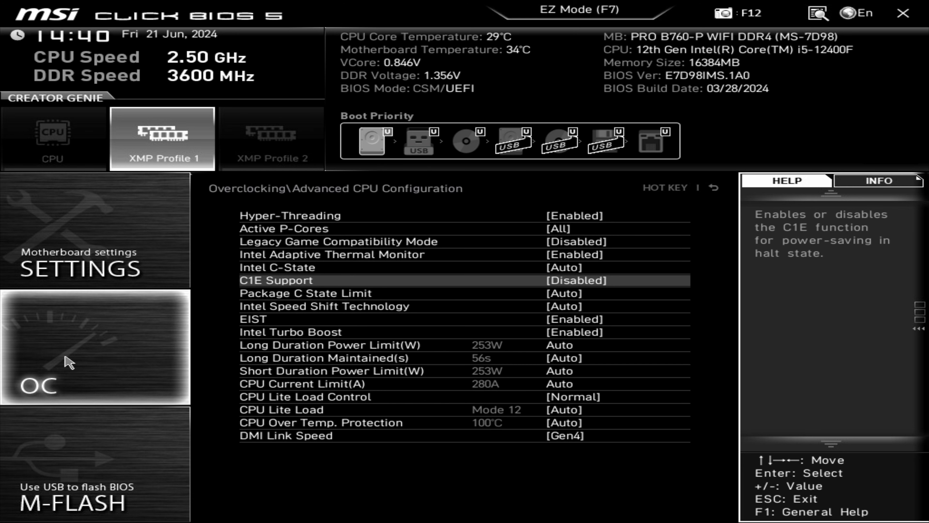
{"action": "key", "text": "Down"}
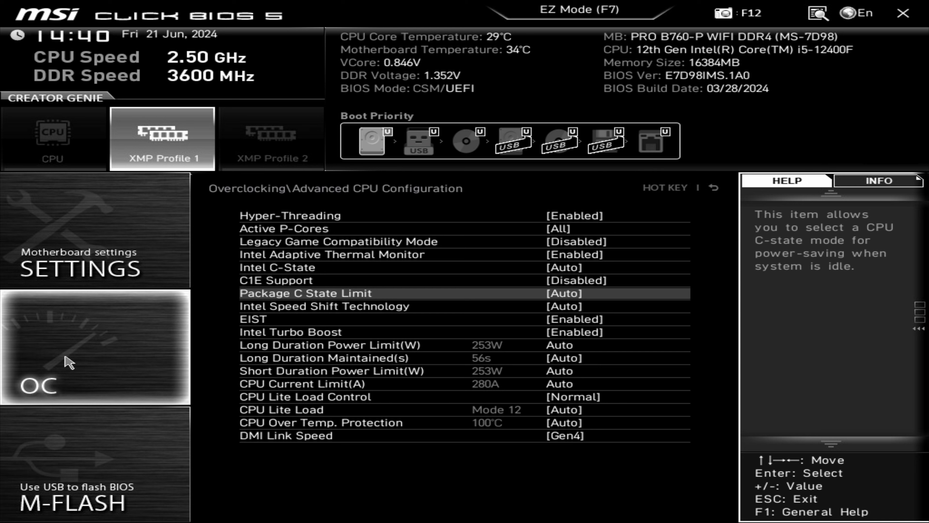
{"action": "key", "text": "Down"}
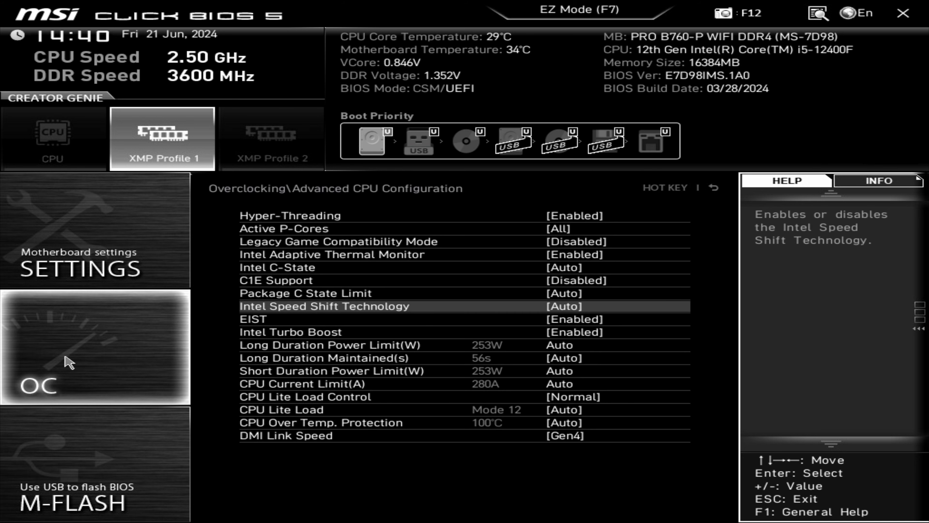
{"action": "key", "text": "Down"}
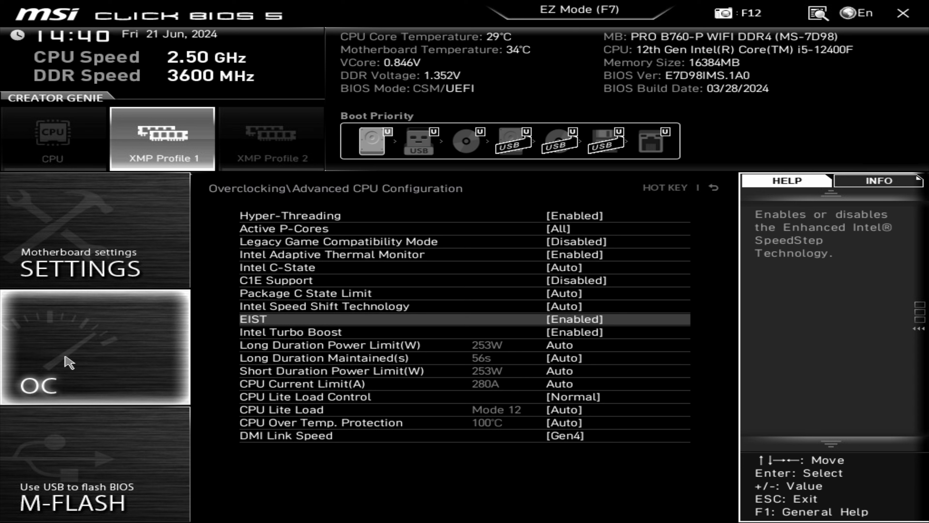
{"action": "key", "text": "Down"}
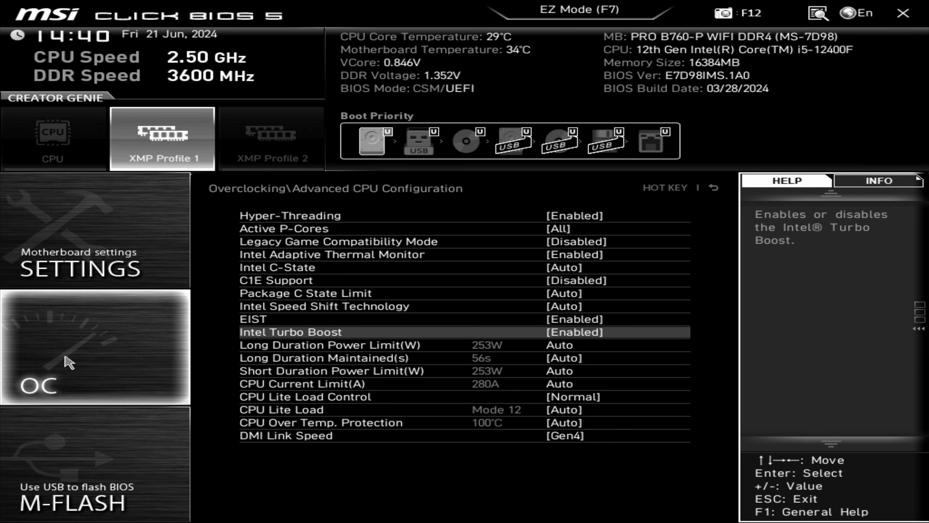
- Examine the long and short duration power limits, the maintaining time, CPU Current Limit and CPU Lite Load Control
{"action": "key", "text": "Down"}
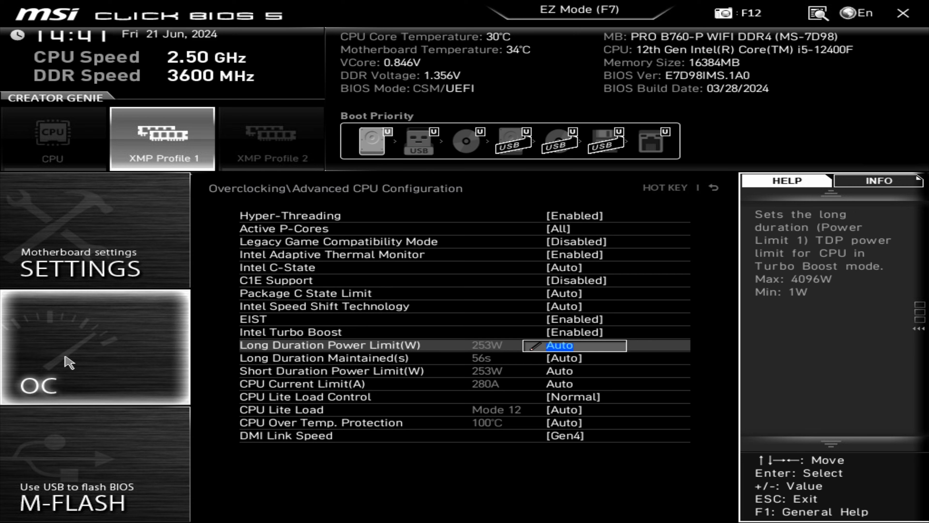
{"action": "key", "text": "Down"}
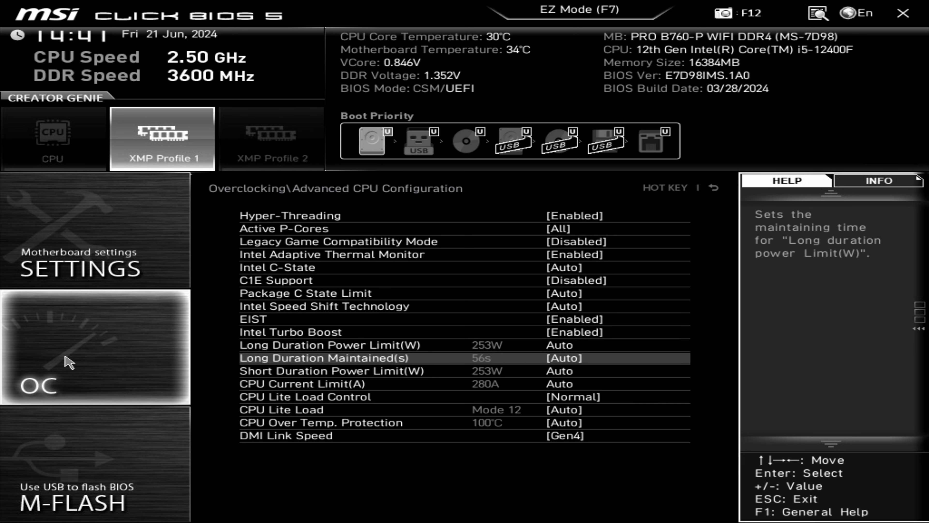
{"action": "key", "text": "Down"}
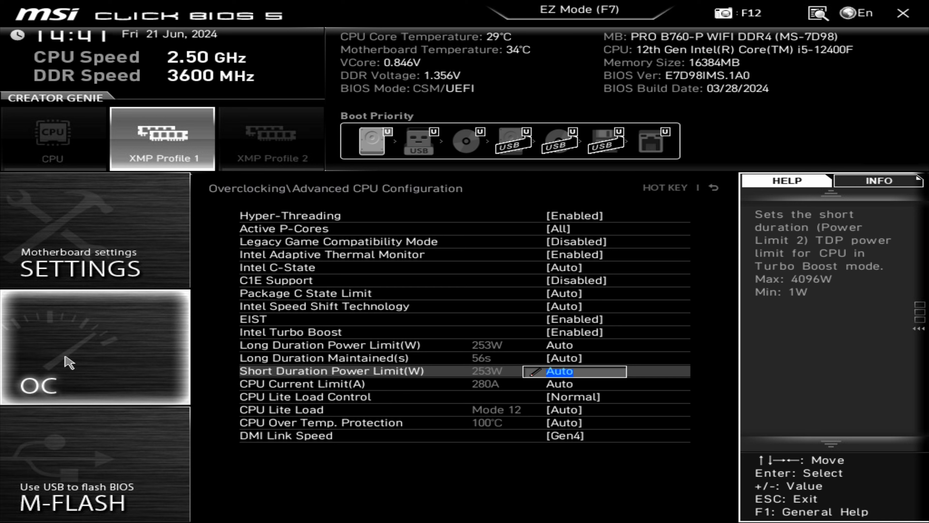
{"action": "key", "text": "Up"}
{"action": "key", "text": "Up"}
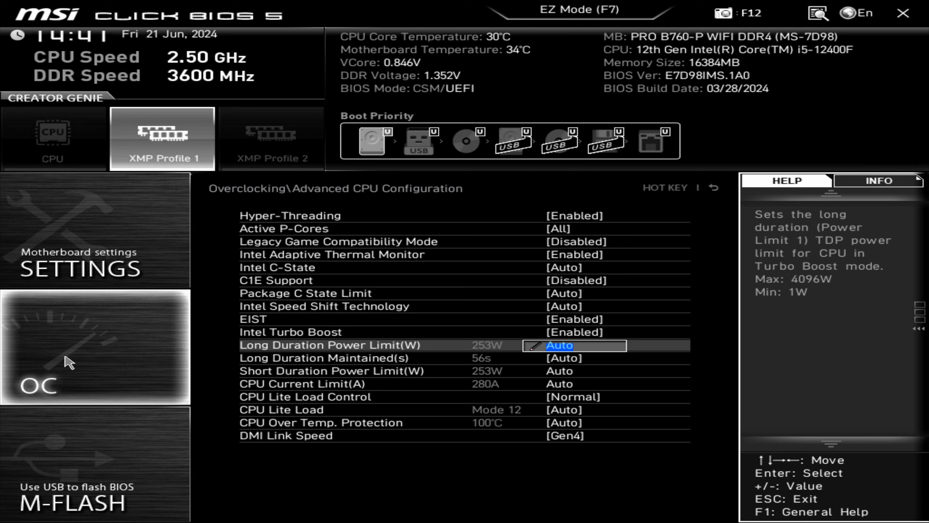
{"action": "key", "text": "Down"}
{"action": "key", "text": "Down"}
{"action": "key", "text": "Down"}
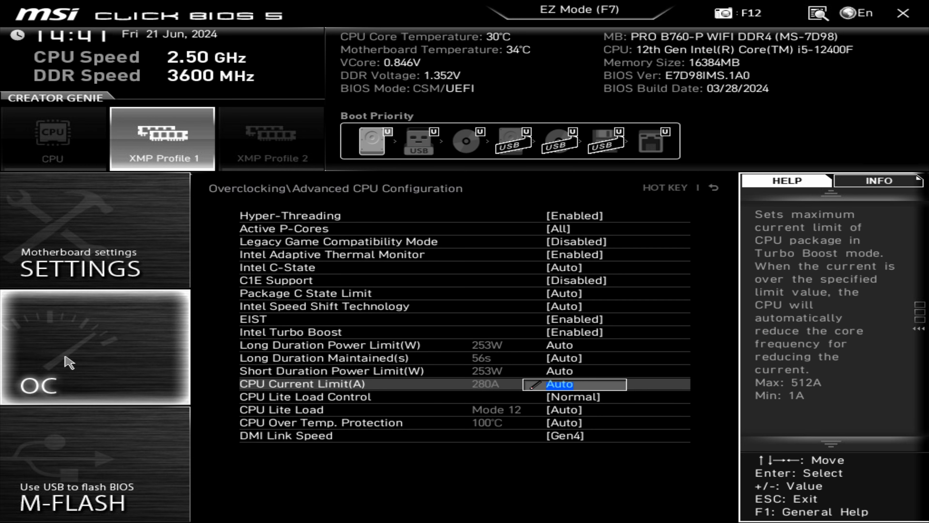
{"action": "key", "text": "Up"}
{"action": "key", "text": "Up"}
{"action": "key", "text": "Up"}
{"action": "key", "text": "Down"}
{"action": "key", "text": "Down"}
{"action": "key", "text": "Down"}
{"action": "key", "text": "Up"}
{"action": "key", "text": "Up"}
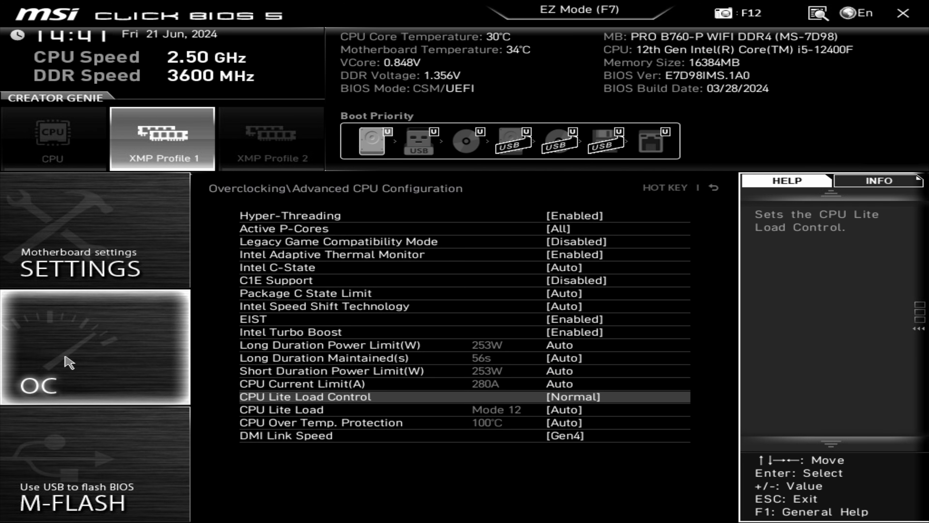
- Review CPU Lite Load, CPU Over Temp. Protection and the DMI Link Speed options, and leave Advanced CPU Configuration
{"action": "key", "text": "Down"}
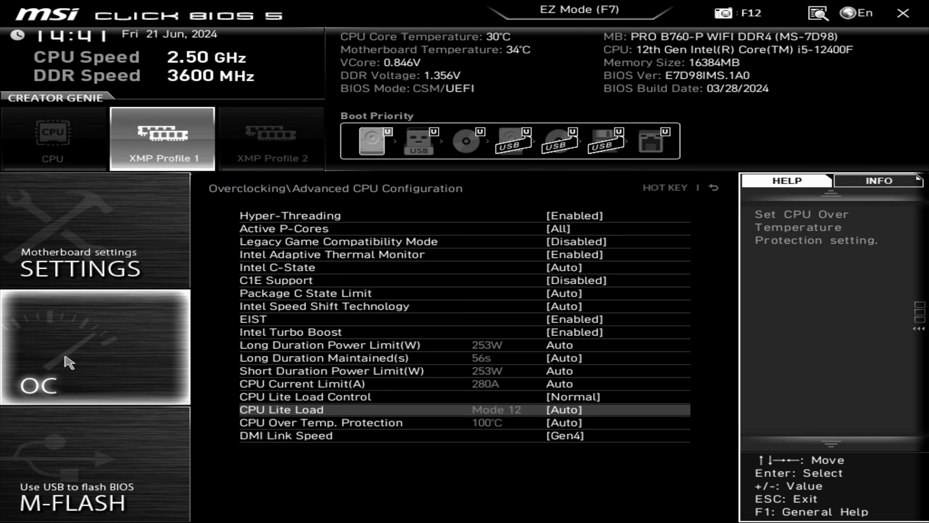
{"action": "key", "text": "Down"}
{"action": "key", "text": "Down"}
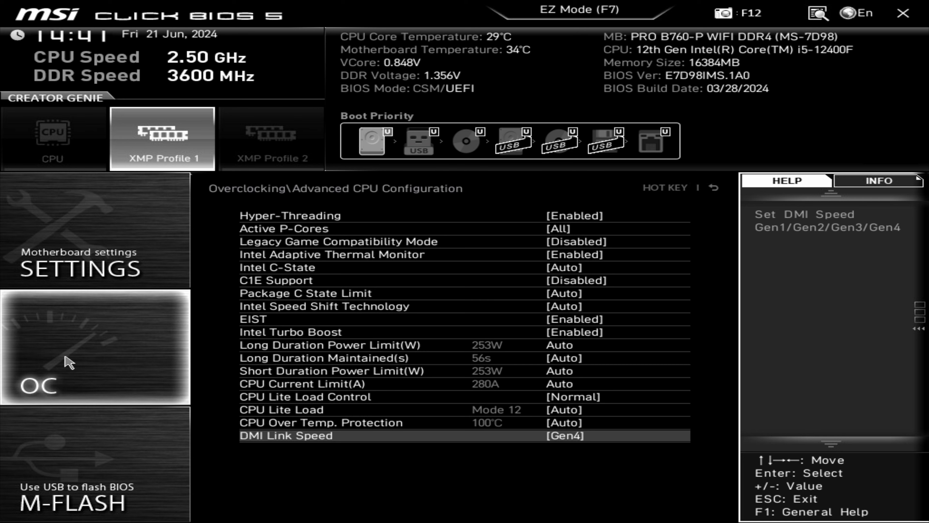
{"action": "key", "text": "Return"}
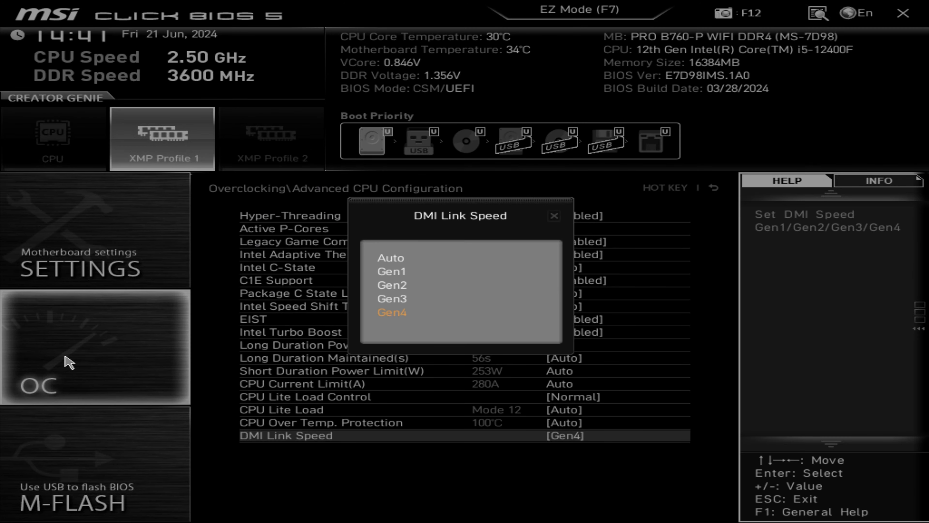
{"action": "key", "text": "Escape"}
{"action": "key", "text": "Down"}
{"action": "key", "text": "Escape"}
- Read the help for the CPU settings from Microcode Selection through Ring Ratio to CPU Cooler Tuning
{"action": "key", "text": "Down"}
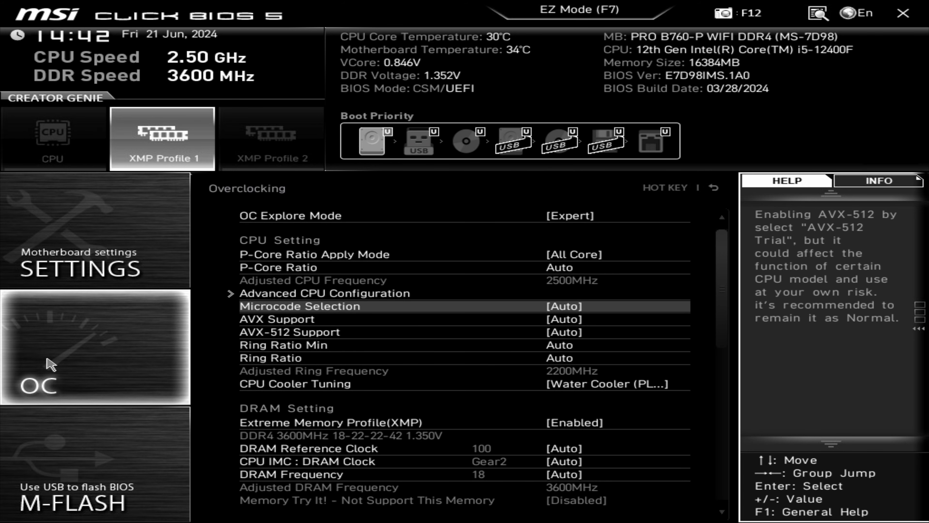
{"action": "key", "text": "Down"}
{"action": "key", "text": "Down"}
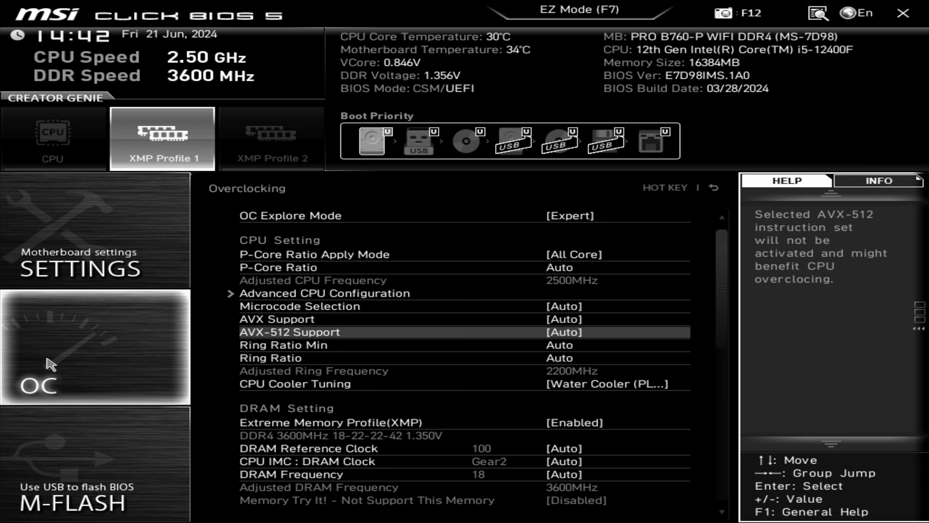
{"action": "key", "text": "Down"}
{"action": "key", "text": "Down"}
{"action": "key", "text": "Down"}
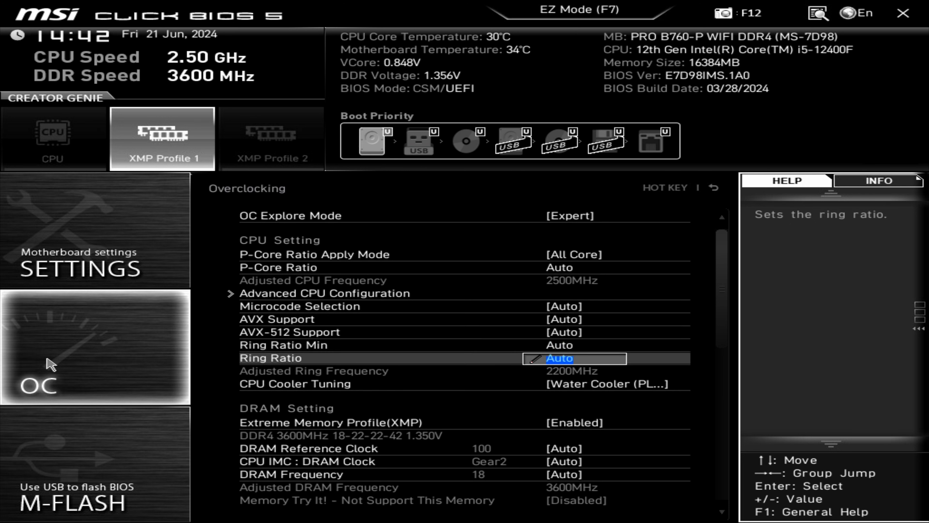
{"action": "key", "text": "Down"}
{"action": "key", "text": "Up"}
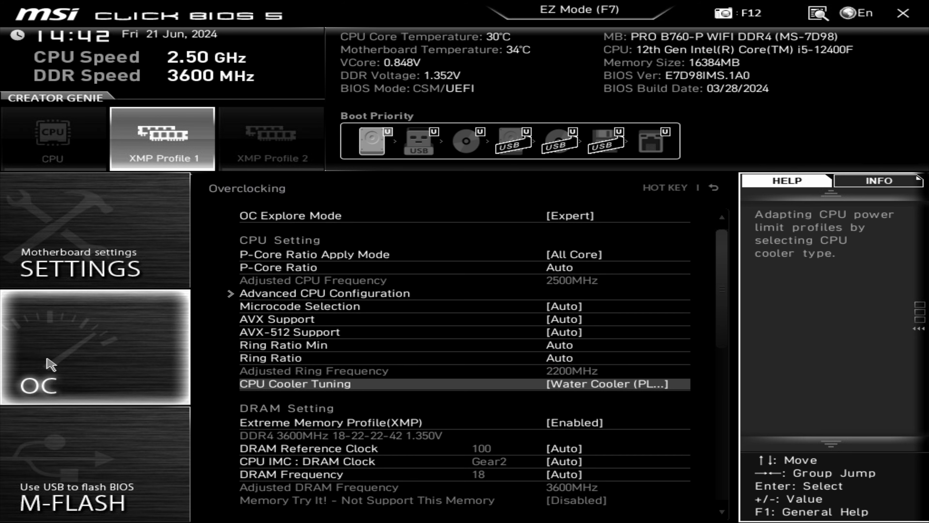
- Compare the cooler types offered for CPU Cooler Tuning and select Water Cooler (PL1: 253W)
{"action": "key", "text": "Return"}
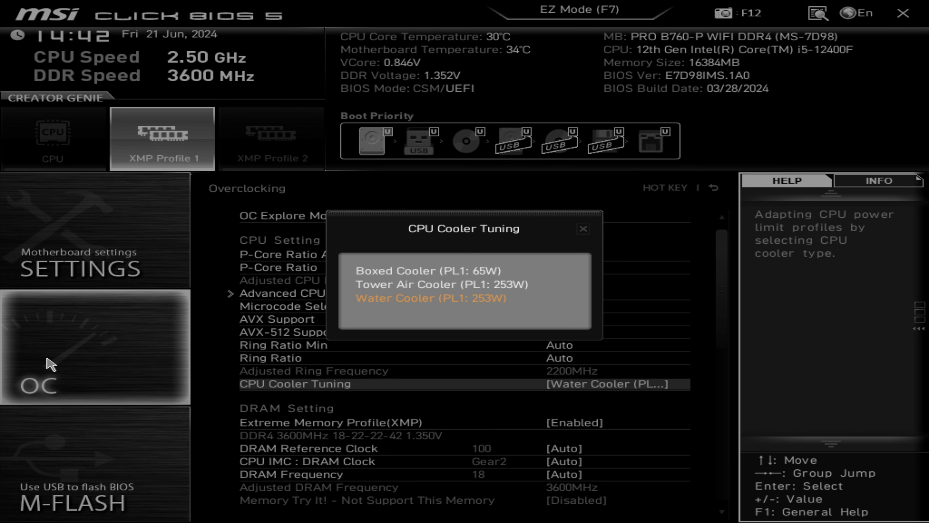
{"action": "key", "text": "Up"}
{"action": "key", "text": "Down"}
{"action": "key", "text": "Up"}
{"action": "key", "text": "Down"}
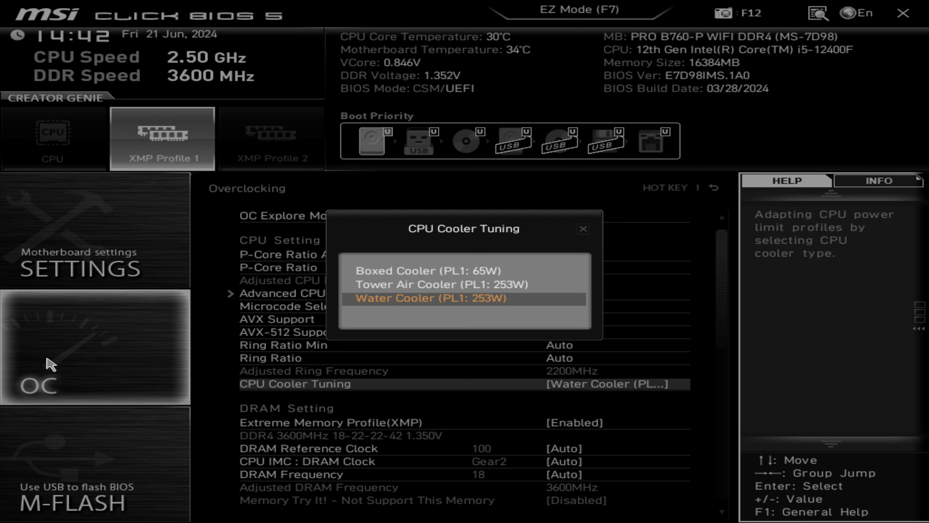
{"action": "key", "text": "Down"}
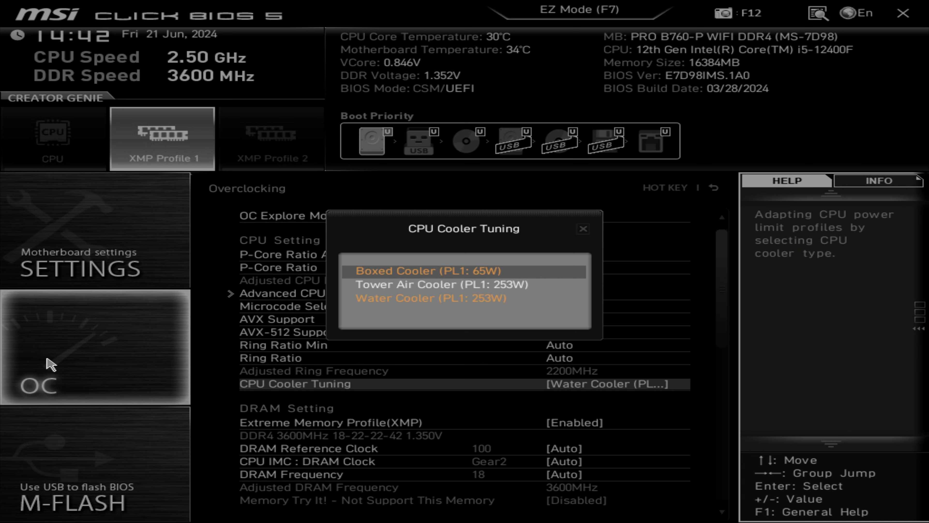
{"action": "key", "text": "Down"}
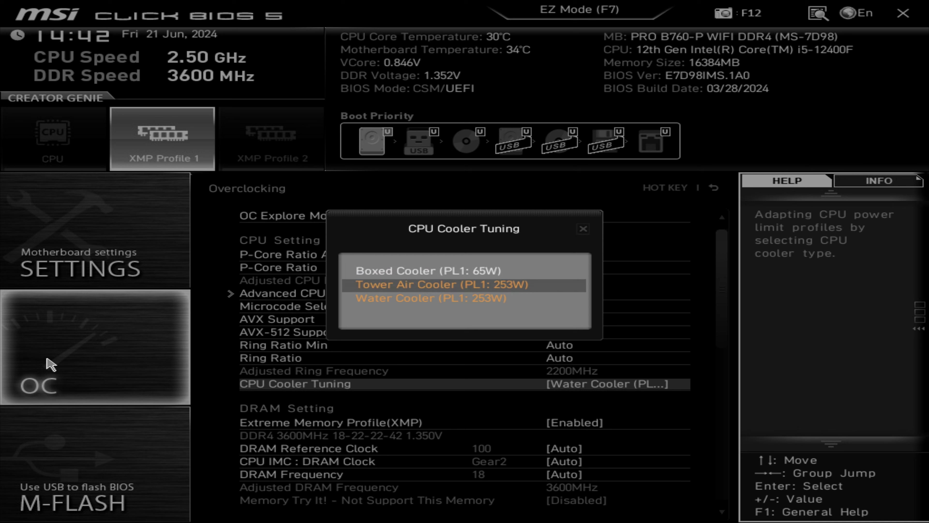
{"action": "key", "text": "Down"}
{"action": "key", "text": "Up"}
{"action": "key", "text": "Up"}
{"action": "key", "text": "Down"}
{"action": "key", "text": "Up"}
{"action": "key", "text": "Down"}
{"action": "key", "text": "Down"}
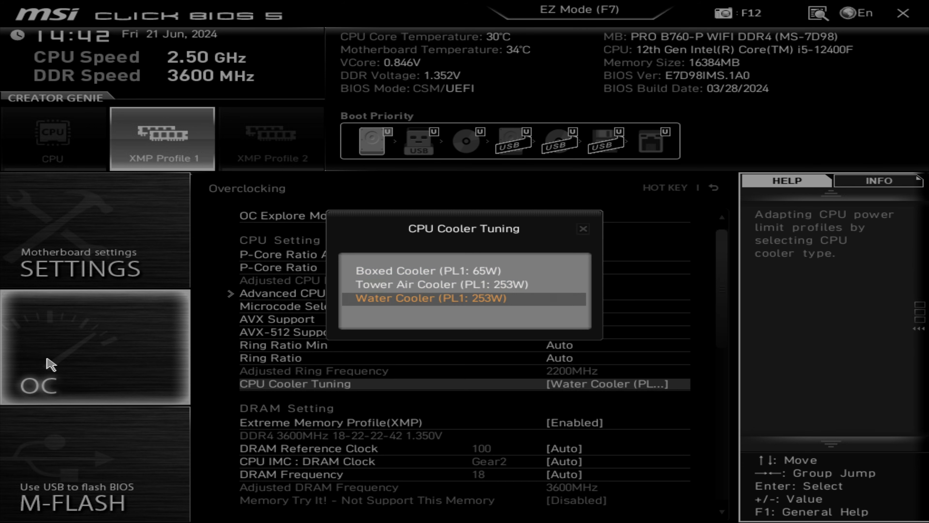
{"action": "key", "text": "Return"}
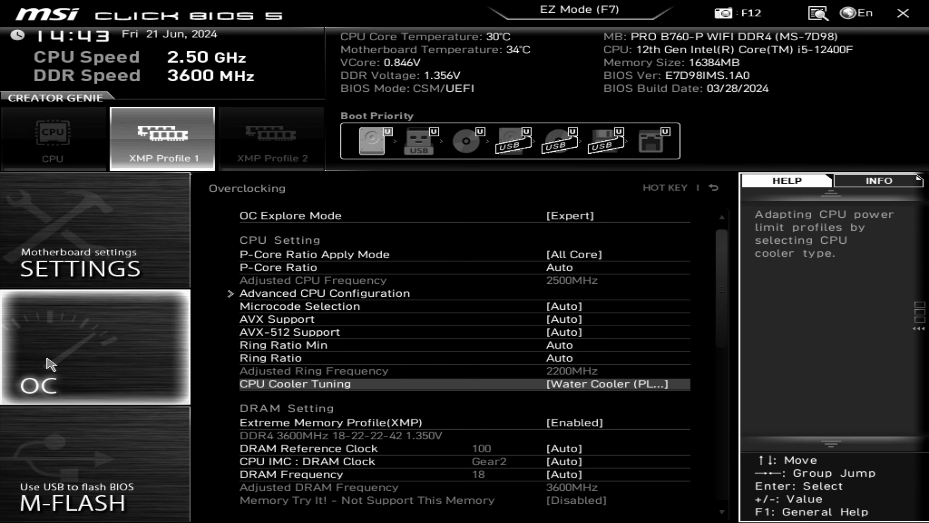
- Review the Extreme Memory Profile (XMP) options and confirm Enabled
{"action": "key", "text": "Down"}
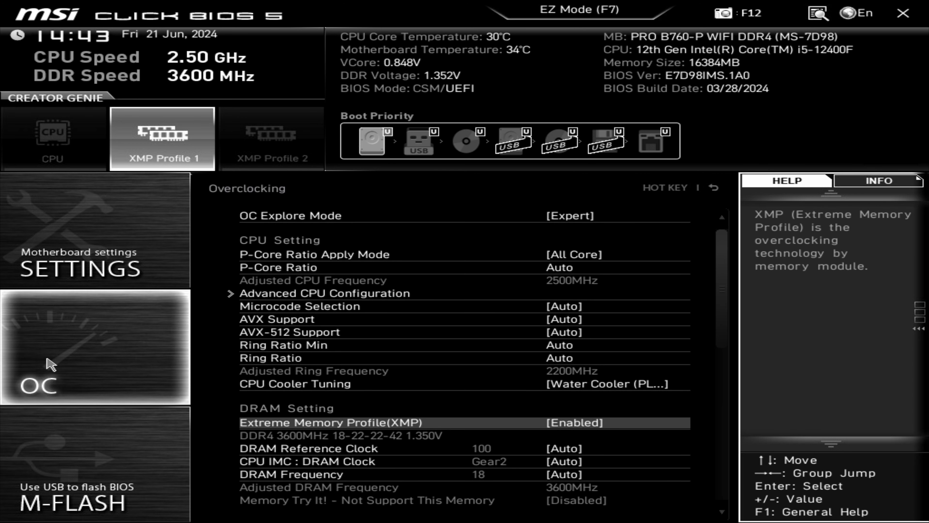
{"action": "key", "text": "Return"}
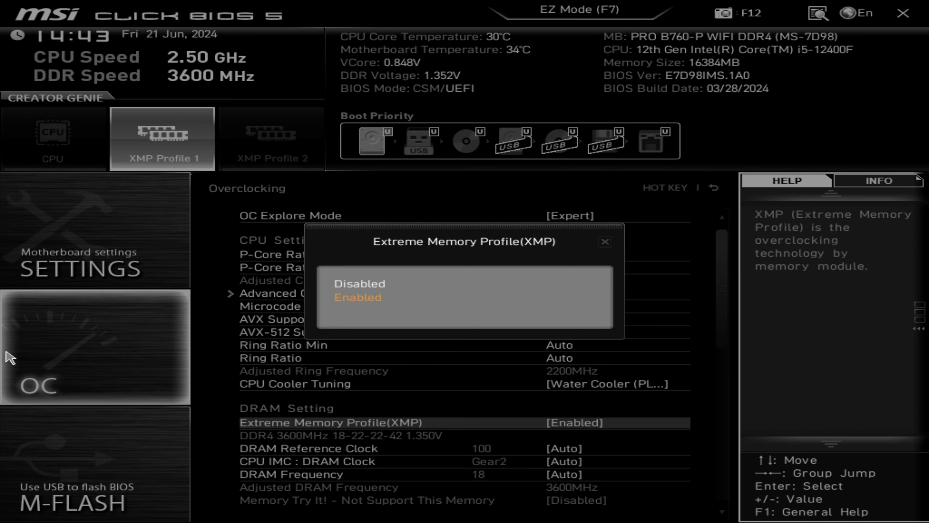
{"action": "key", "text": "Return"}
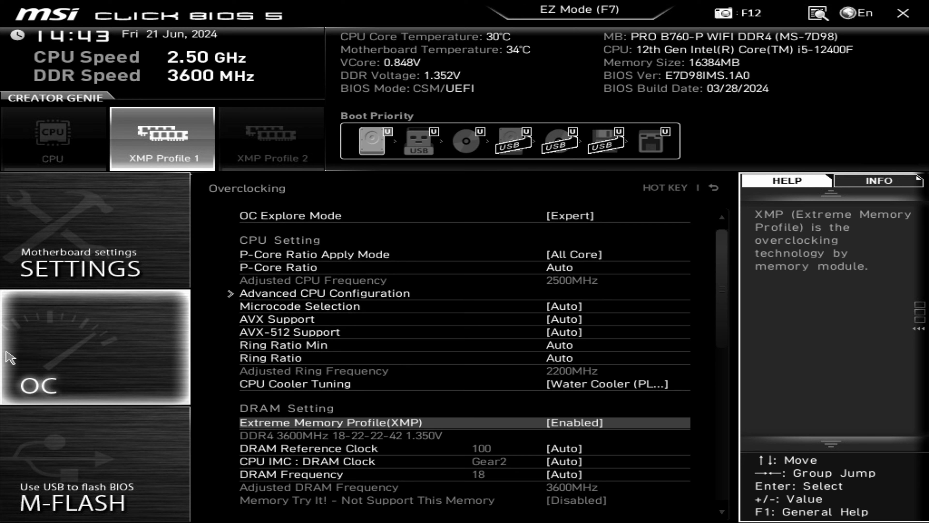
- Read the help for DRAM Reference Clock, CPU IMC : DRAM Clock and DRAM Frequency
{"action": "key", "text": "Down"}
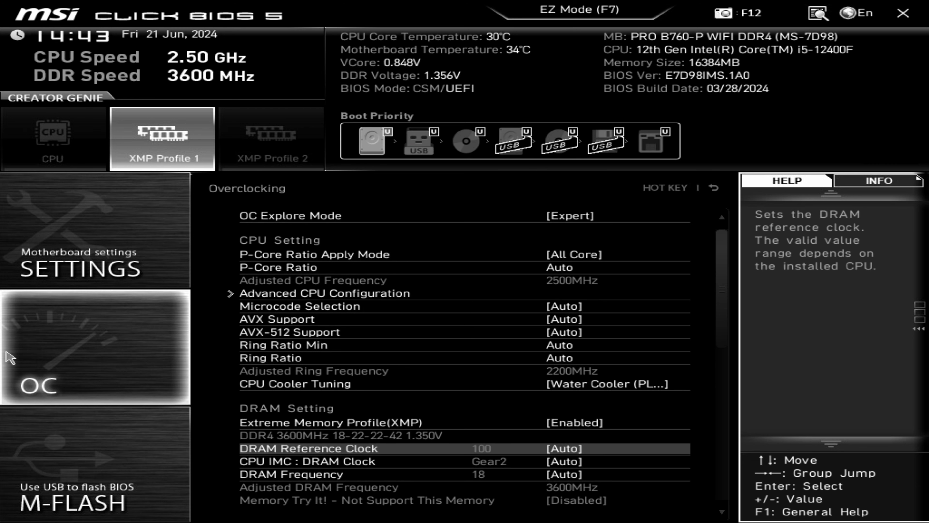
{"action": "key", "text": "Down"}
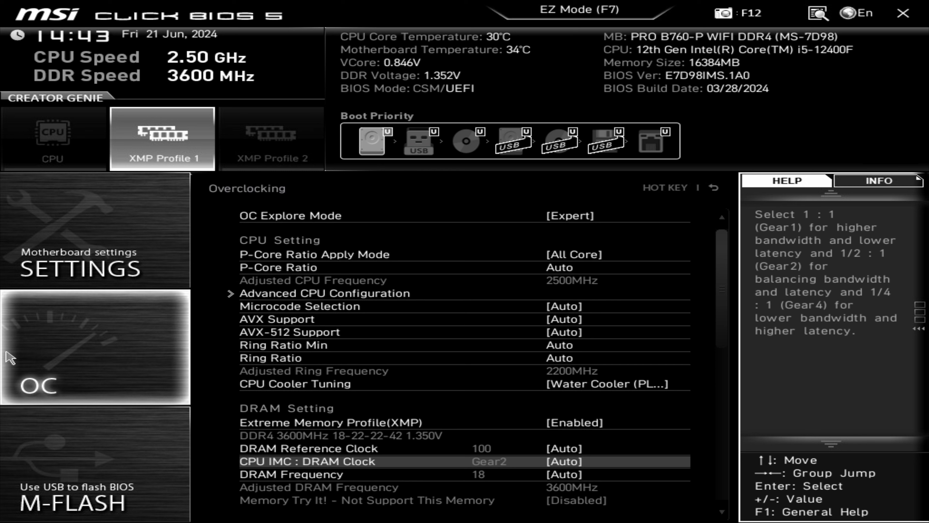
{"action": "key", "text": "Down"}
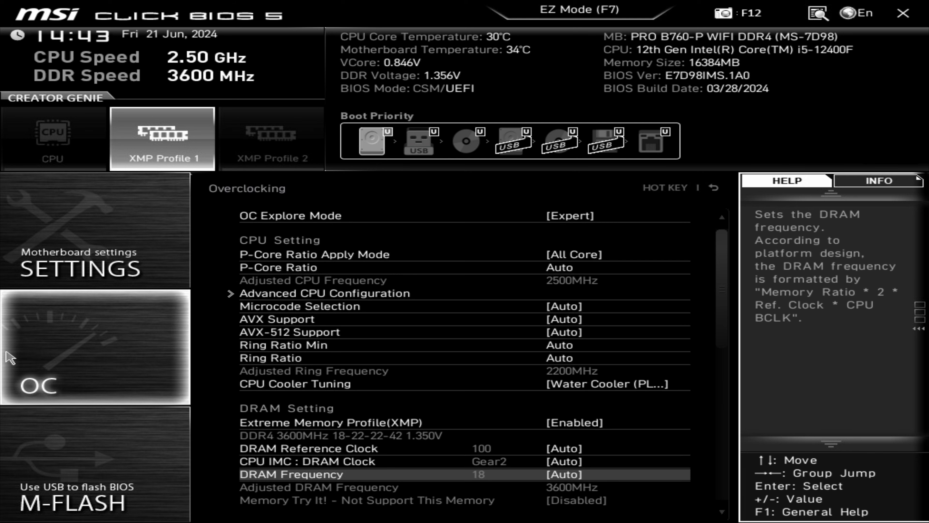
- Browse the DRAM Frequency choices, compare the 3600 G1 and 3600 G2 entries, and close the list without choosing one
{"action": "key", "text": "Return"}
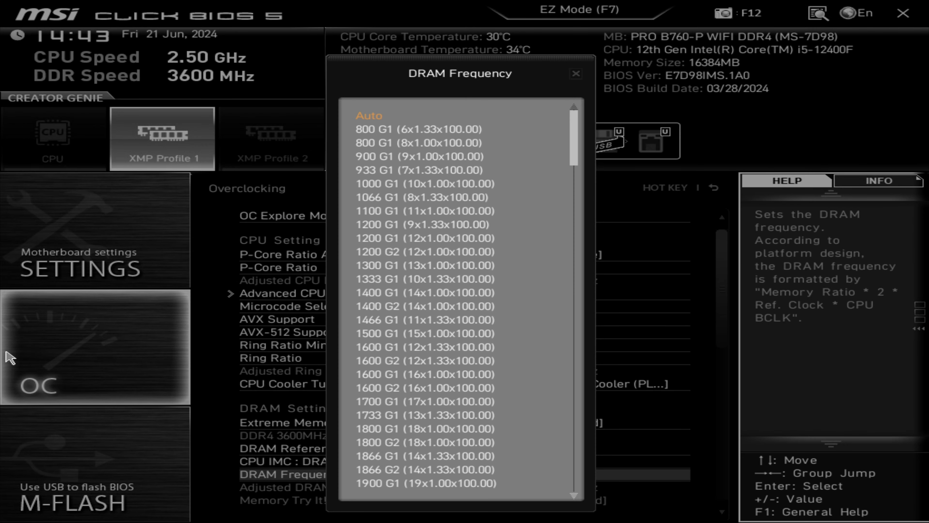
{"action": "key", "text": "Down"}
{"action": "key", "text": "Down"}
{"action": "key", "text": "Down"}
{"action": "key", "text": "Down"}
{"action": "key", "text": "Down"}
{"action": "key", "text": "Down"}
{"action": "key", "text": "Down"}
{"action": "key", "text": "Down"}
{"action": "key", "text": "Down"}
{"action": "key", "text": "Down"}
{"action": "key", "text": "Down"}
{"action": "key", "text": "Down"}
{"action": "key", "text": "Down"}
{"action": "key", "text": "Down"}
{"action": "key", "text": "Down"}
{"action": "key", "text": "Down"}
{"action": "key", "text": "Down"}
{"action": "key", "text": "Down"}
{"action": "key", "text": "Down"}
{"action": "key", "text": "Down"}
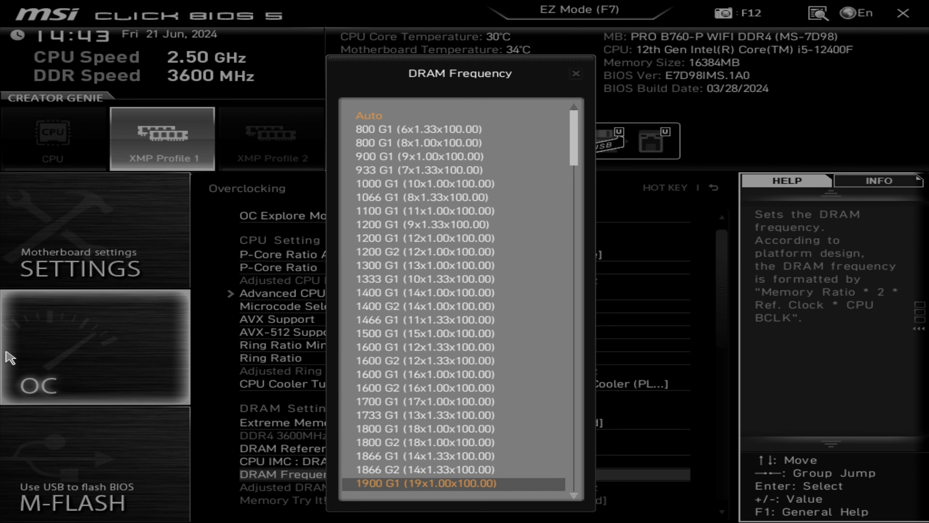
{"action": "key", "text": "Down"}
{"action": "key", "text": "Down"}
{"action": "key", "text": "Down"}
{"action": "key", "text": "Down"}
{"action": "key", "text": "Down"}
{"action": "key", "text": "Down"}
{"action": "key", "text": "Down"}
{"action": "key", "text": "Down"}
{"action": "key", "text": "Down"}
{"action": "key", "text": "Down"}
{"action": "key", "text": "Down"}
{"action": "key", "text": "Down"}
{"action": "key", "text": "Down"}
{"action": "key", "text": "Down"}
{"action": "key", "text": "Down"}
{"action": "key", "text": "Down"}
{"action": "key", "text": "Down"}
{"action": "key", "text": "Down"}
{"action": "key", "text": "Down"}
{"action": "key", "text": "Down"}
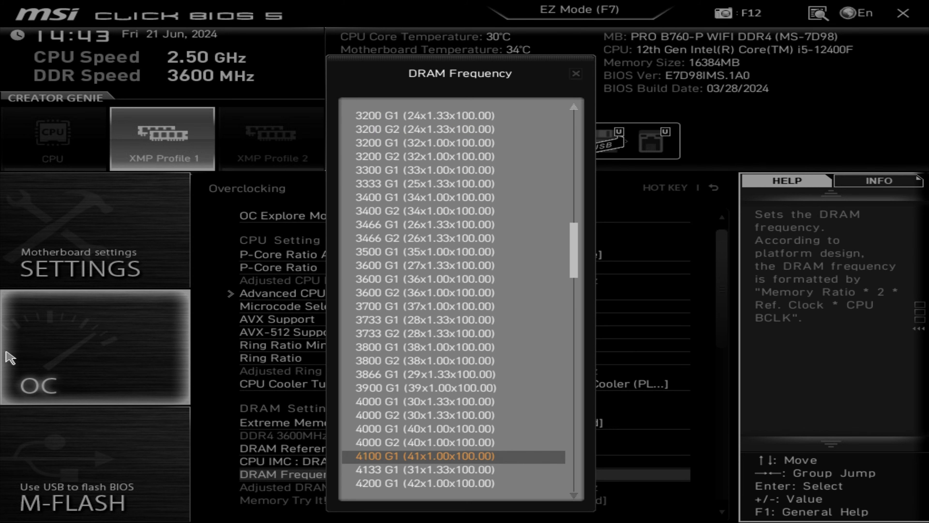
{"action": "key", "text": "Up"}
{"action": "key", "text": "Up"}
{"action": "key", "text": "Up"}
{"action": "key", "text": "Up"}
{"action": "key", "text": "Up"}
{"action": "key", "text": "Up"}
{"action": "key", "text": "Up"}
{"action": "key", "text": "Up"}
{"action": "key", "text": "Up"}
{"action": "key", "text": "Up"}
{"action": "key", "text": "Up"}
{"action": "key", "text": "Up"}
{"action": "key", "text": "Up"}
{"action": "key", "text": "Up"}
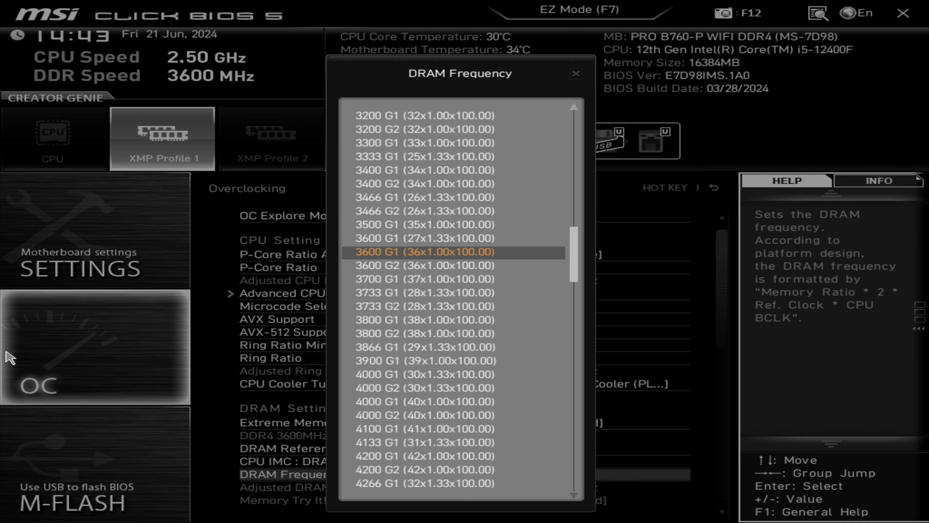
{"action": "key", "text": "Down"}
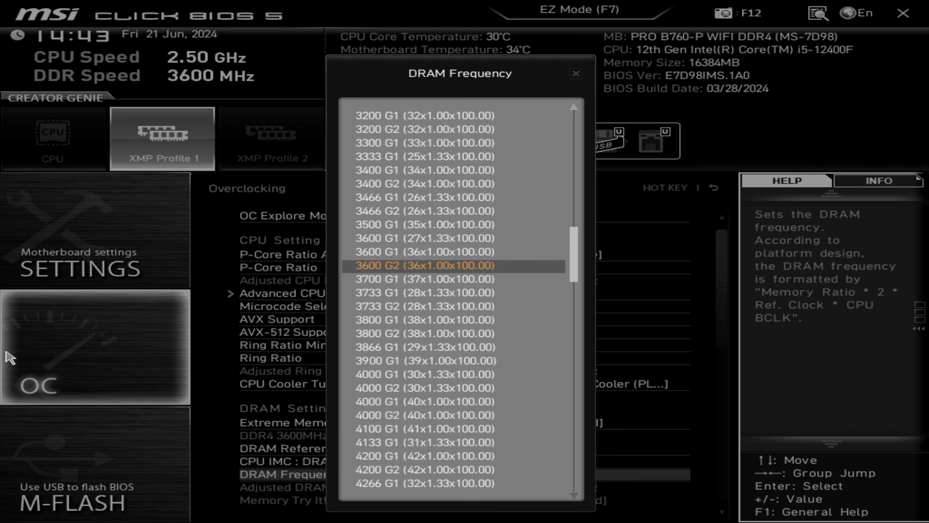
{"action": "key", "text": "Up"}
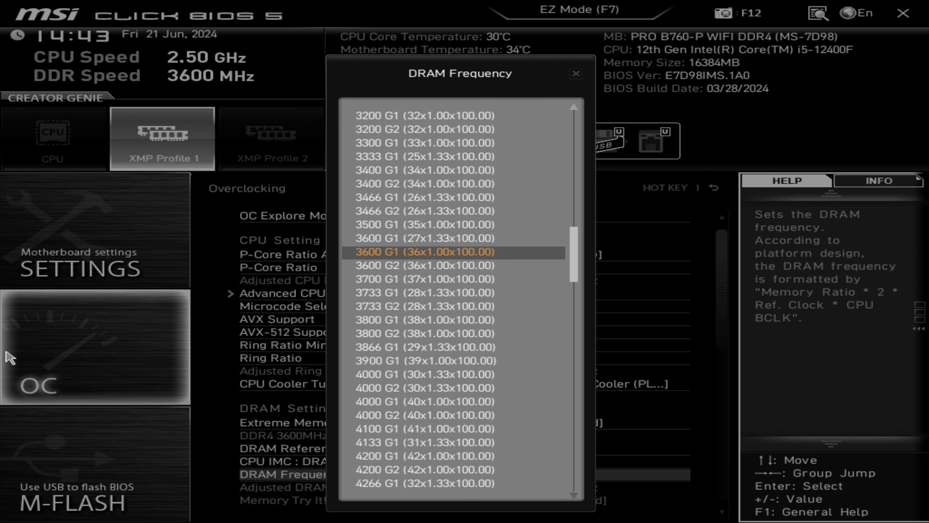
{"action": "key", "text": "Escape"}
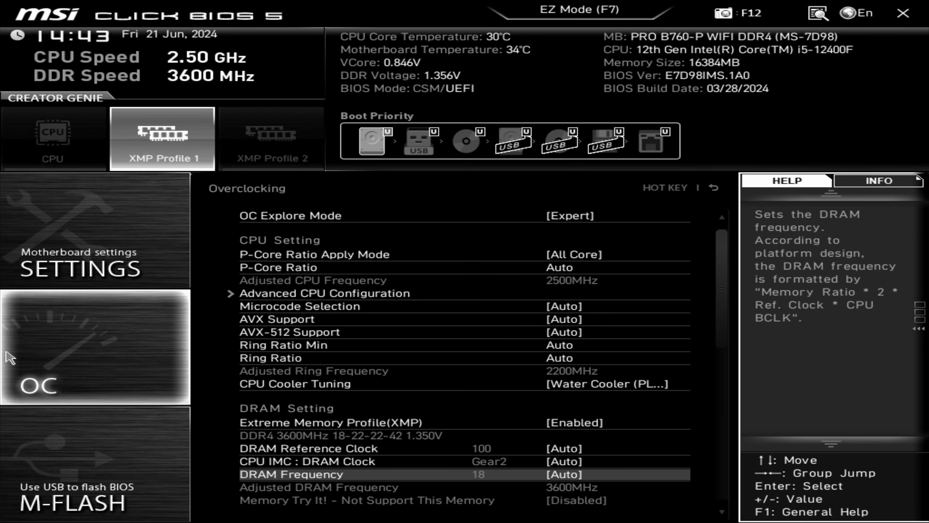
- Review the DRAM Timing Mode options and confirm Link
{"action": "key", "text": "Down"}
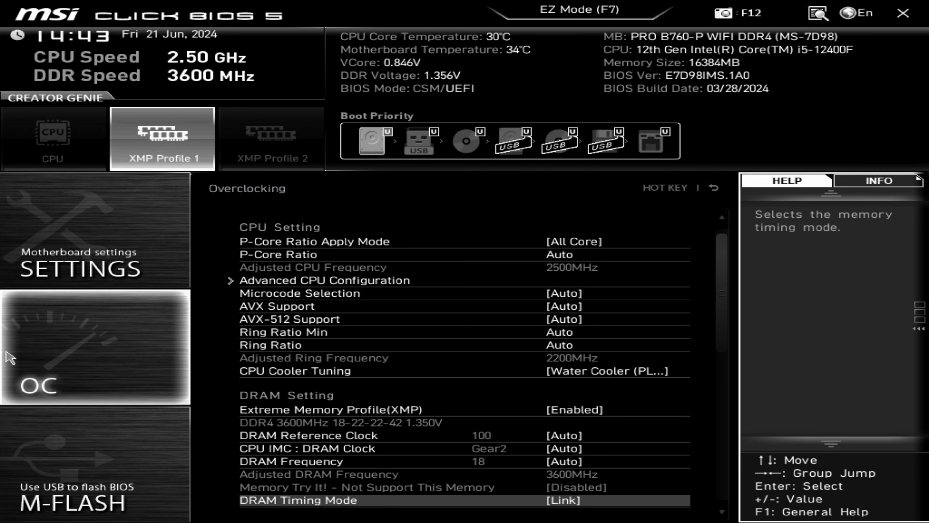
{"action": "key", "text": "Return"}
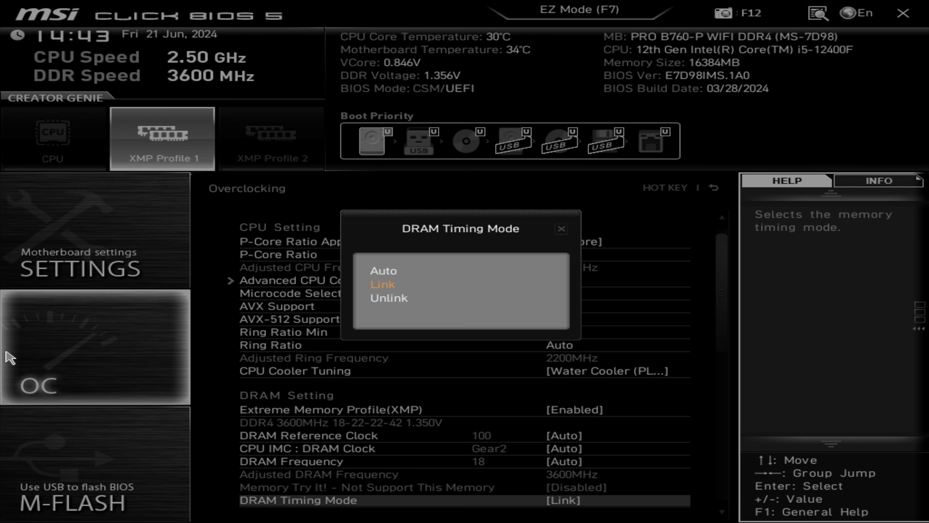
{"action": "key", "text": "Return"}
- Read the help for Advanced DRAM Configuration, Memory Fast Boot and Memory Fast Boot When OC Fail
{"action": "key", "text": "Down"}
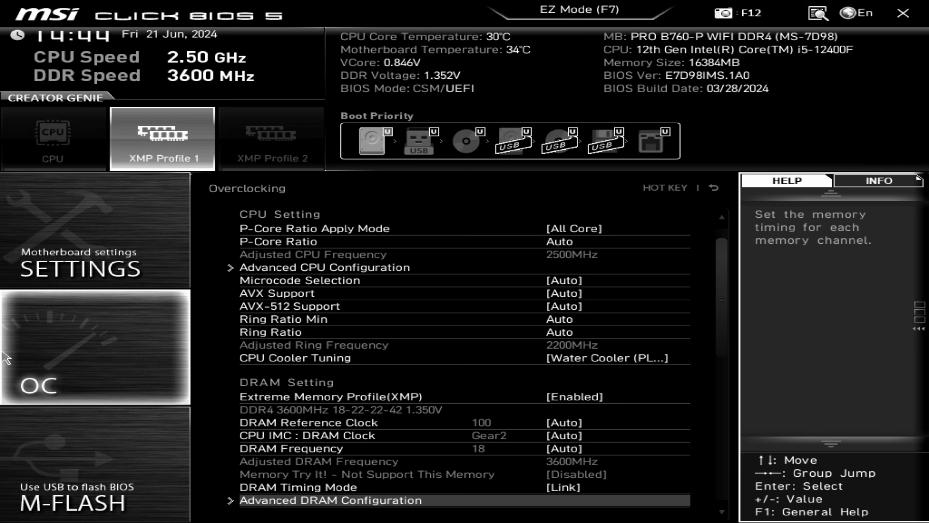
{"action": "key", "text": "Down"}
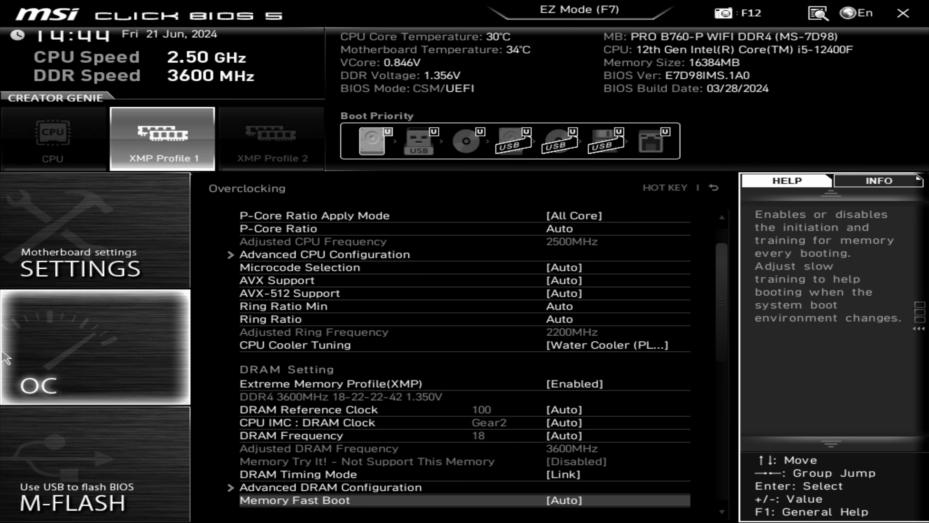
{"action": "key", "text": "Down"}
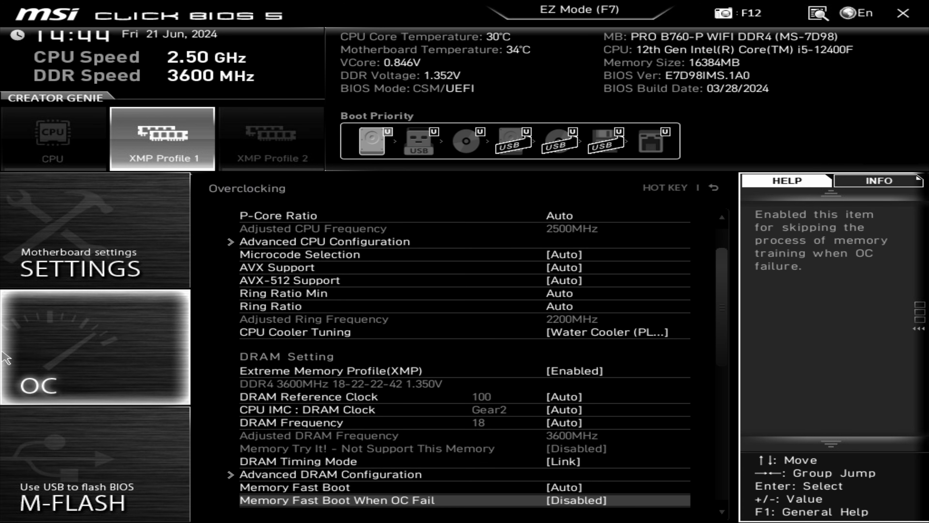
{"action": "key", "text": "Down"}
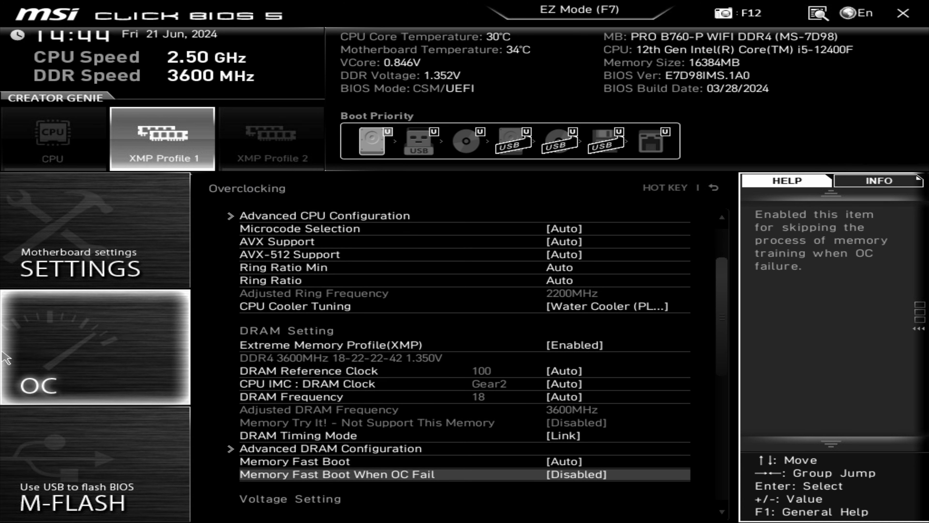
- View the DigitALL Power settings and return to the Overclocking page
{"action": "key", "text": "Down"}
{"action": "key", "text": "Down"}
{"action": "key", "text": "Up"}
{"action": "key", "text": "Return"}
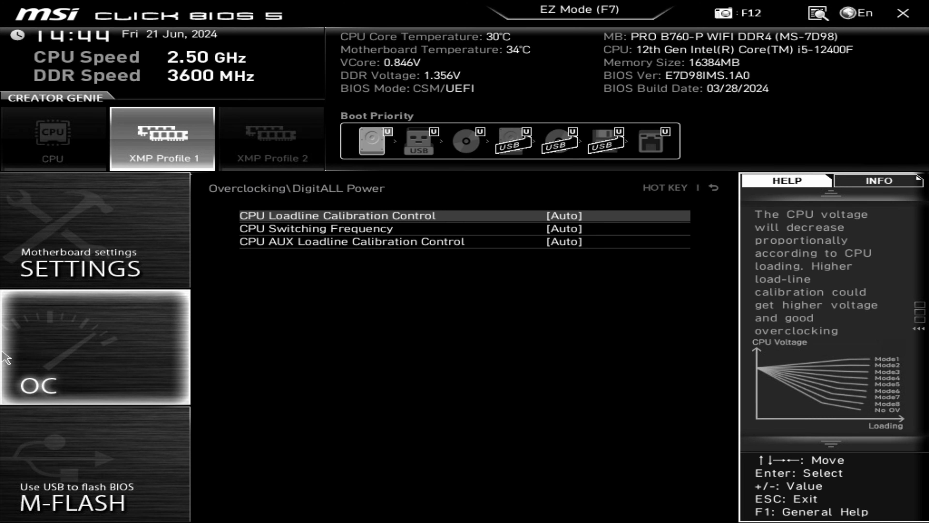
{"action": "key", "text": "Escape"}
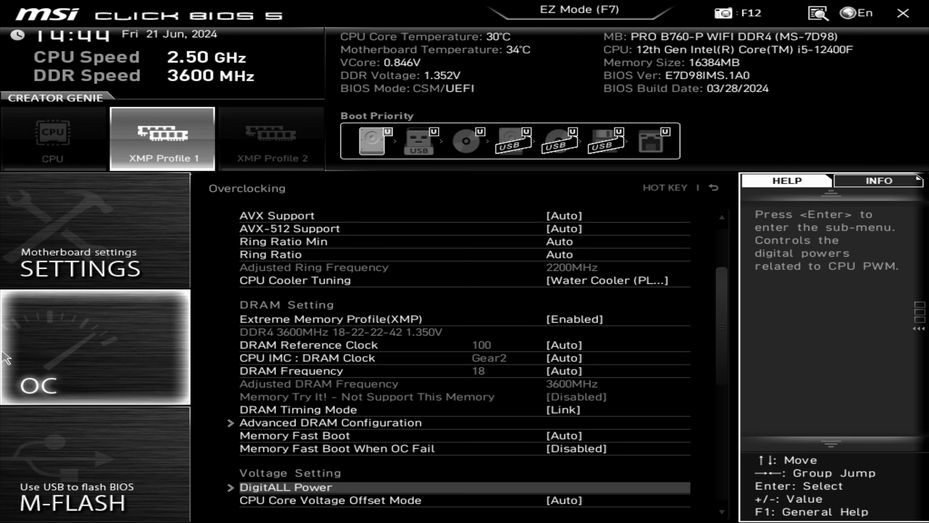
- Look over the CPU core, E-Core L2 and SA voltage settings and return to CPU Core Voltage Offset Mode
{"action": "key", "text": "Down"}
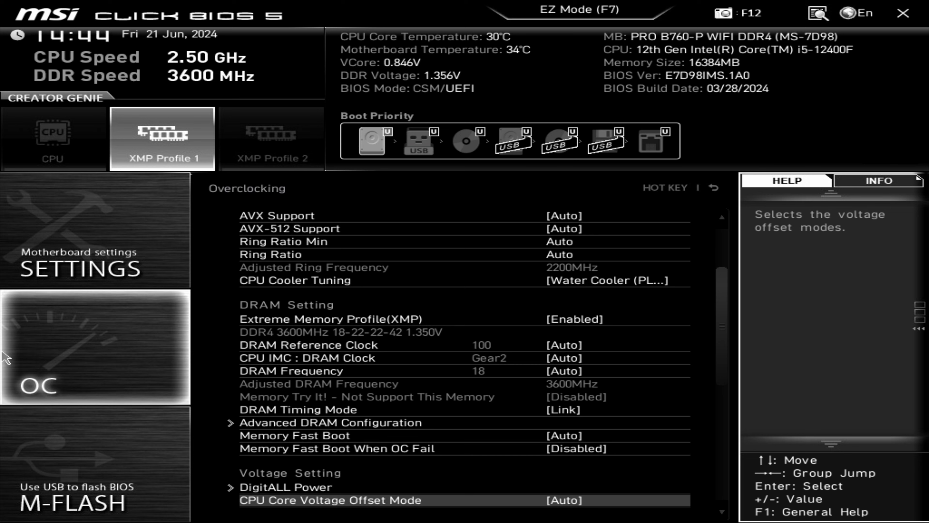
{"action": "key", "text": "Down"}
{"action": "key", "text": "Down"}
{"action": "key", "text": "Down"}
{"action": "key", "text": "Down"}
{"action": "key", "text": "Down"}
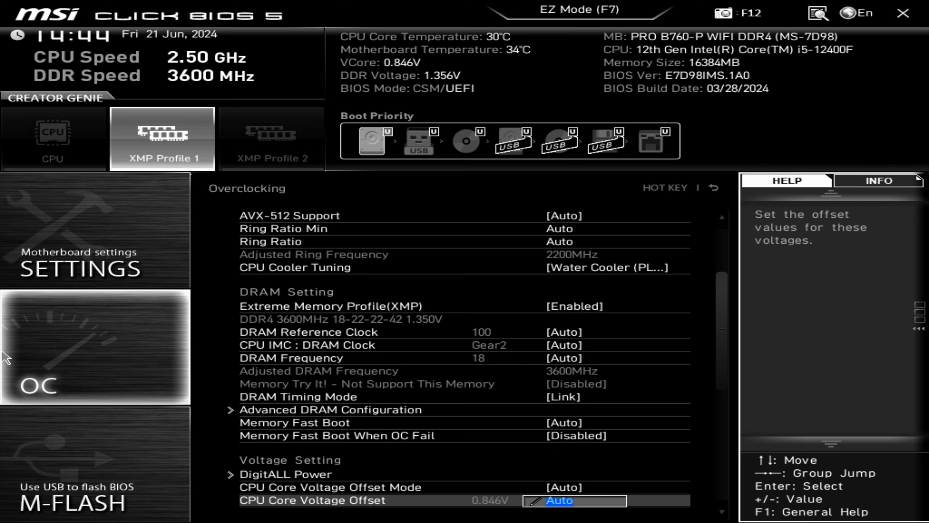
{"action": "key", "text": "Up"}
{"action": "key", "text": "Up"}
{"action": "key", "text": "Up"}
{"action": "key", "text": "Up"}
{"action": "key", "text": "Up"}
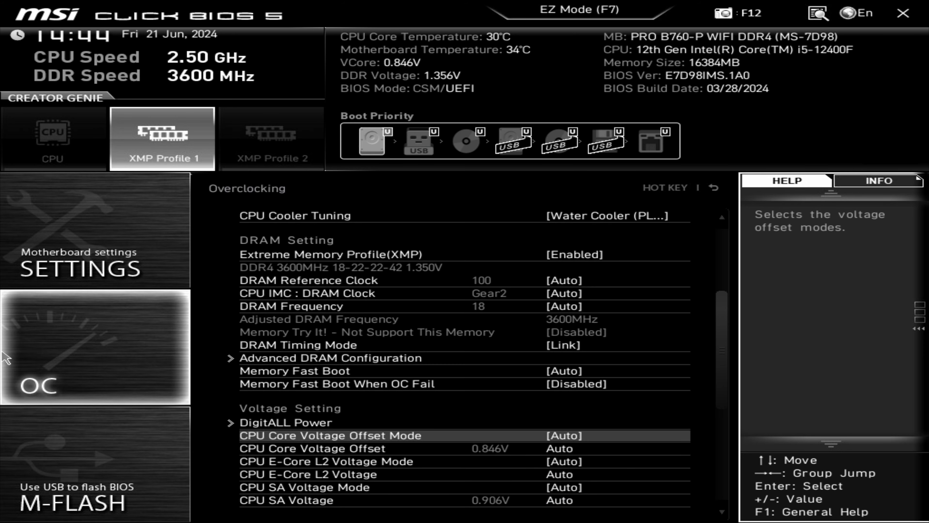
- Set CPU Core Voltage Offset Mode to [ - ]
{"action": "key", "text": "Return"}
{"action": "key", "text": "Down"}
{"action": "key", "text": "Down"}
{"action": "key", "text": "Return"}
- Enter 0.05 as the CPU Core Voltage Offset
{"action": "key", "text": "Down"}
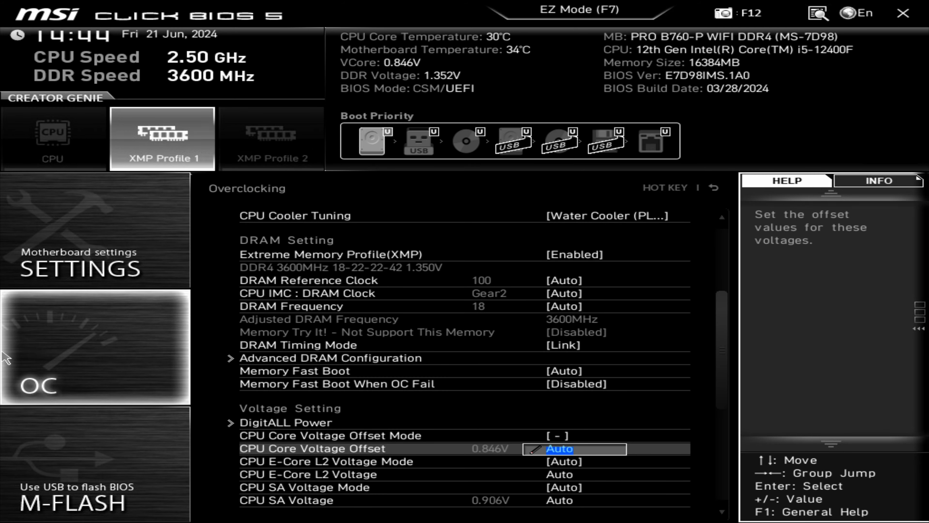
{"action": "key", "text": "BackSpace"}
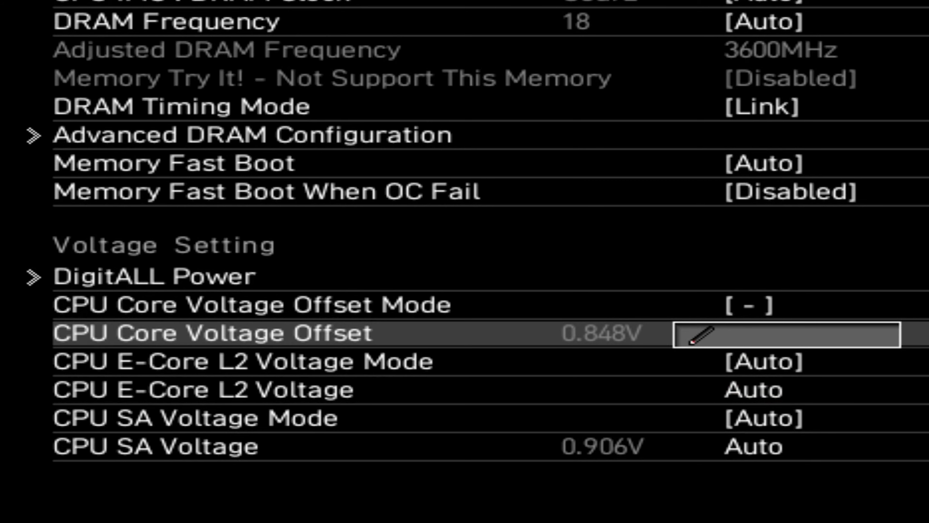
{"action": "type", "text": "0.05"}
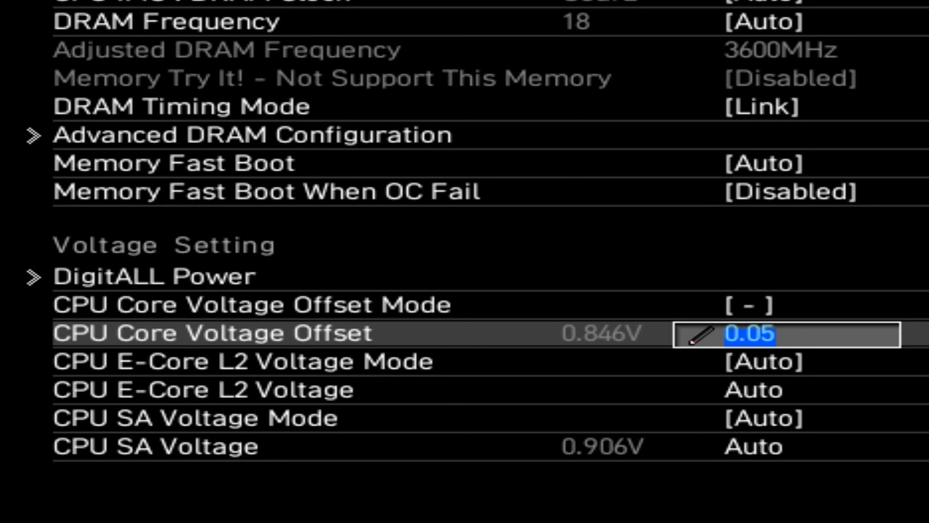
- Set the CPU Core Voltage Offset to 0.025 and acknowledge the voltage warning
{"action": "type", "text": "0"}
{"action": "key", "text": "BackSpace"}
{"action": "key", "text": "BackSpace"}
{"action": "type", "text": "25"}
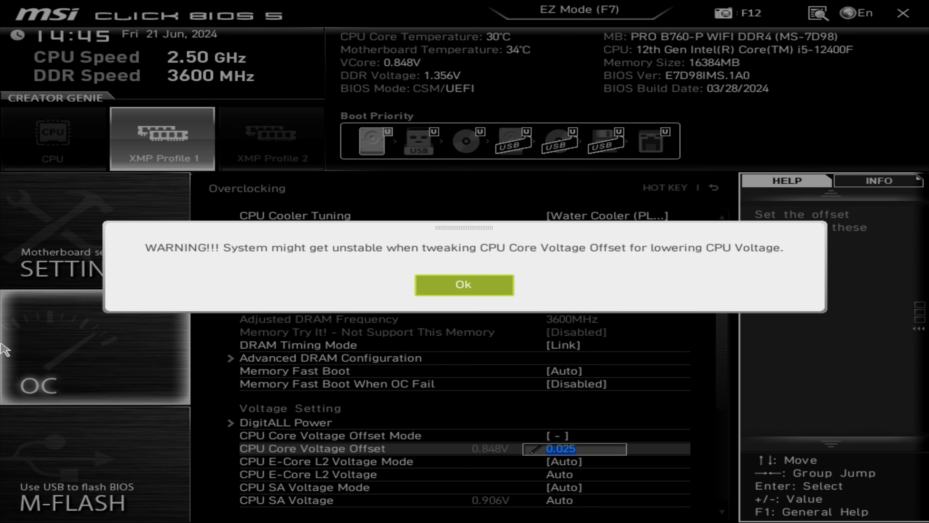
{"action": "key", "text": "Return"}
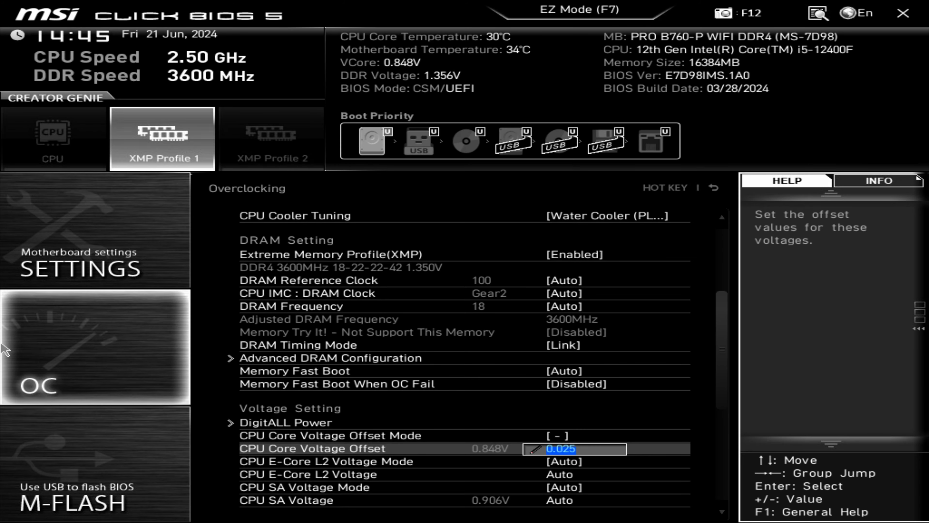
- Look through the remaining voltage settings from CPU E-Core L2 Voltage Mode to Memory OC Retry Count
{"action": "key", "text": "Down"}
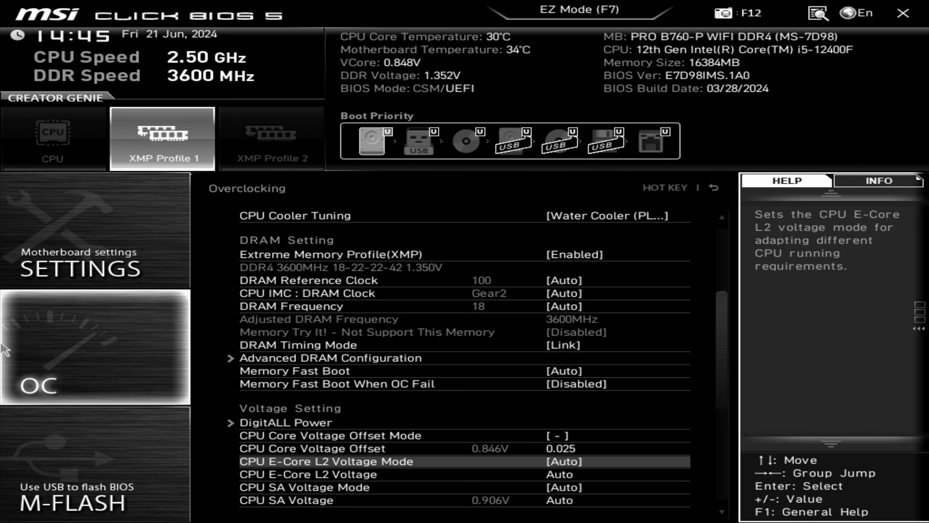
{"action": "key", "text": "Down"}
{"action": "key", "text": "Down"}
{"action": "key", "text": "Down"}
{"action": "key", "text": "Down"}
{"action": "key", "text": "Down"}
{"action": "key", "text": "Down"}
{"action": "key", "text": "Down"}
{"action": "key", "text": "Down"}
{"action": "key", "text": "Down"}
{"action": "key", "text": "Down"}
{"action": "key", "text": "Down"}
{"action": "key", "text": "Down"}
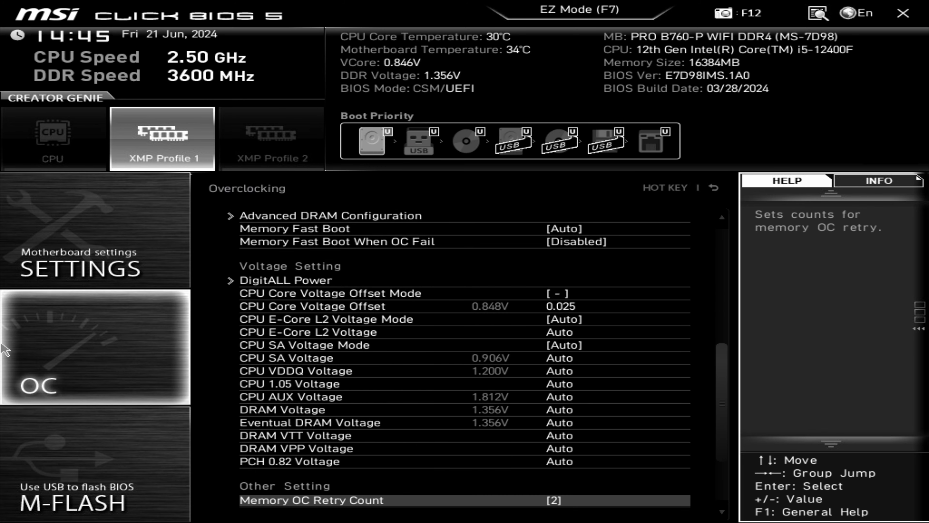
- Read the help for DRAM Voltage and DRAM VPP Voltage, including their default, maximum and minimum values
{"action": "key", "text": "Up"}
{"action": "key", "text": "Up"}
{"action": "key", "text": "Up"}
{"action": "key", "text": "Up"}
{"action": "key", "text": "Up"}
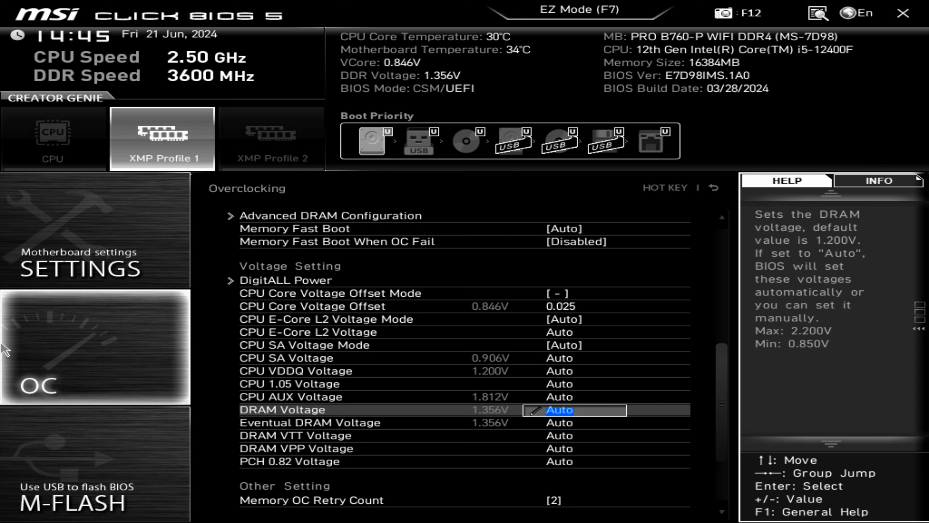
{"action": "key", "text": "Down"}
{"action": "key", "text": "Down"}
{"action": "key", "text": "Down"}
{"action": "key", "text": "Down"}
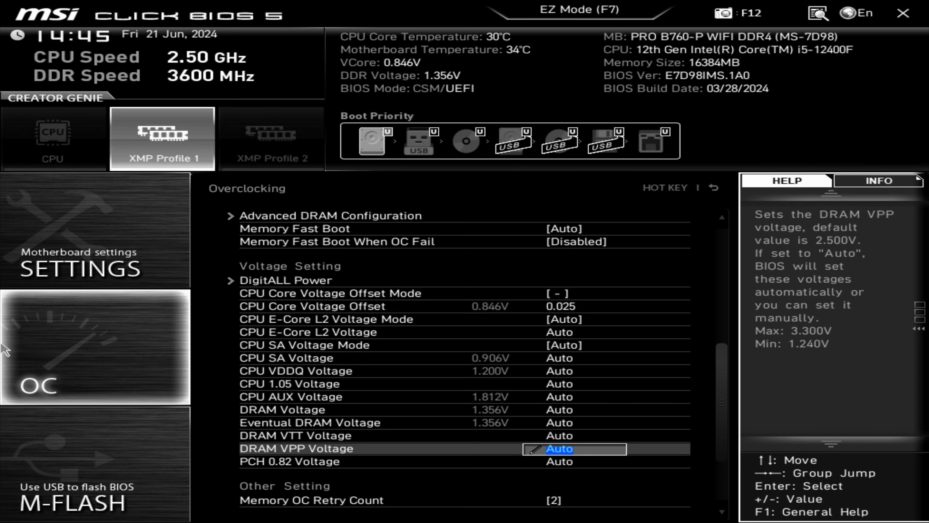
- Review the Memory OC Retry Count options and the help for CPU Memory Changed Detect and CPU Specifications
{"action": "key", "text": "Down"}
{"action": "key", "text": "Down"}
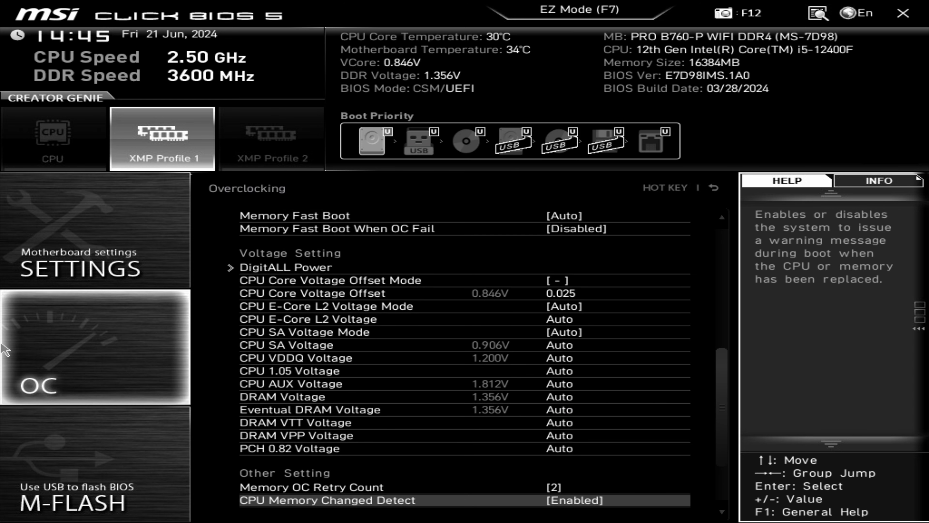
{"action": "key", "text": "Down"}
{"action": "key", "text": "Up"}
{"action": "key", "text": "Up"}
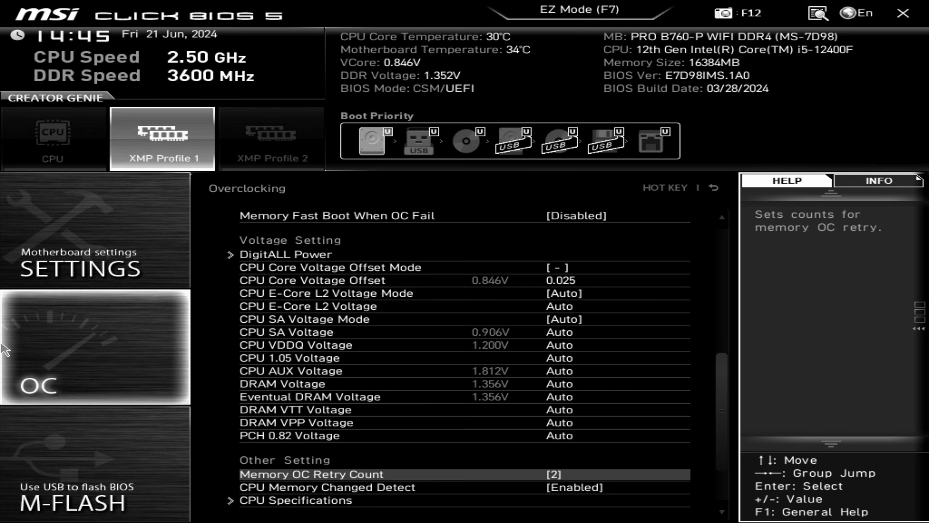
{"action": "key", "text": "Return"}
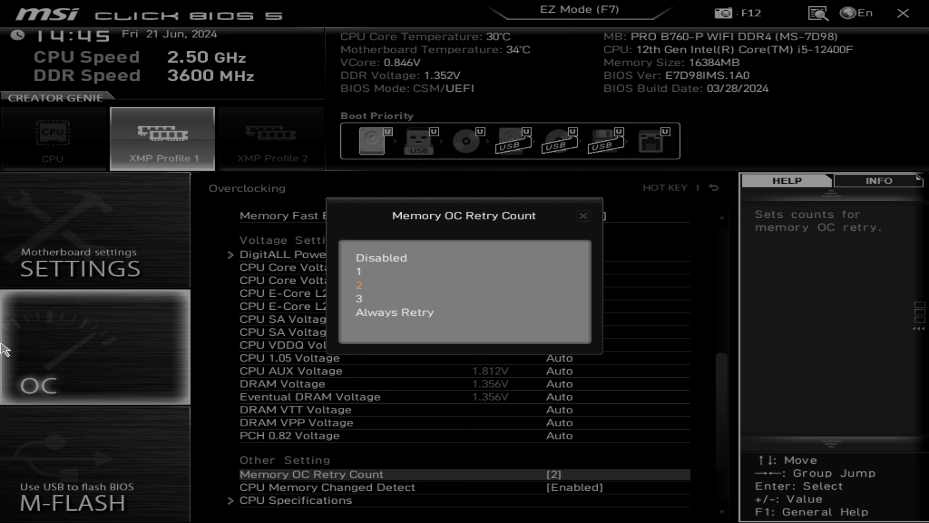
{"action": "key", "text": "Escape"}
{"action": "key", "text": "Down"}
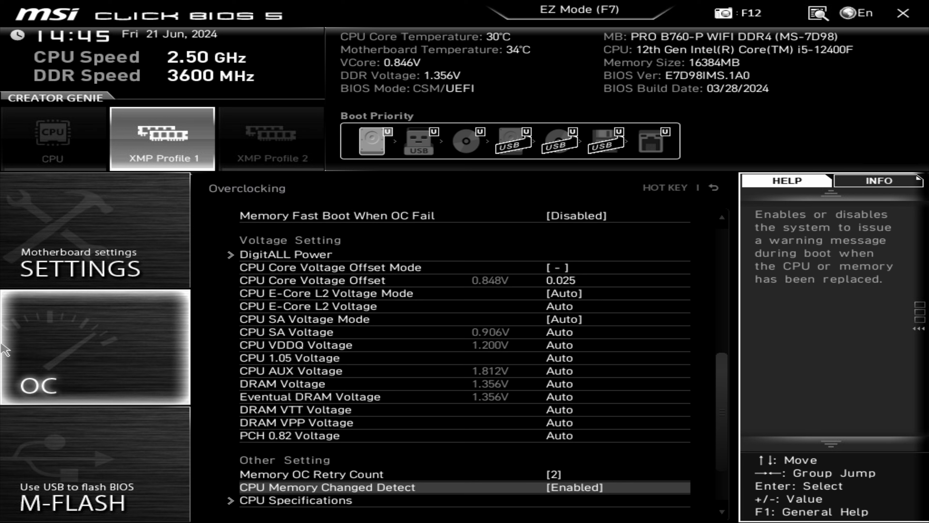
{"action": "key", "text": "Down"}
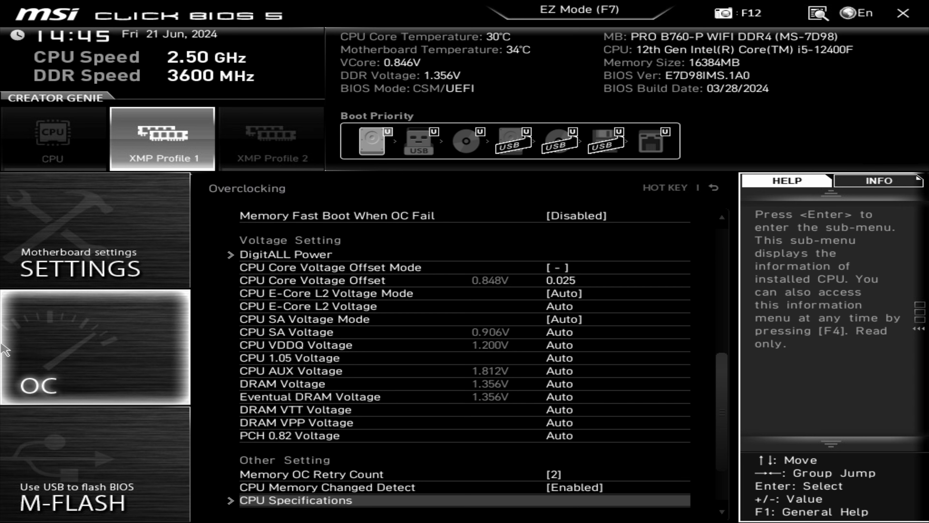
- Review the CPU Specifications page and its CPU Technology Support list, returning to the Overclocking settings
{"action": "key", "text": "Return"}
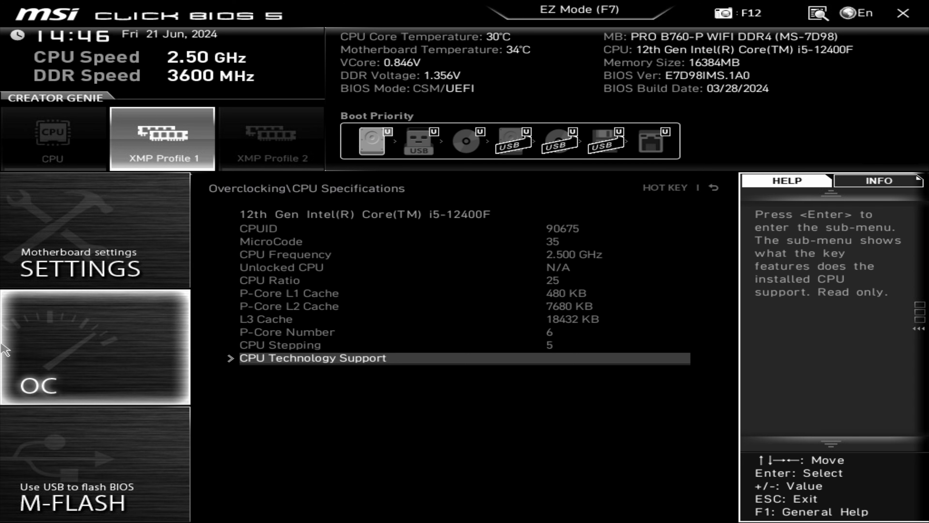
{"action": "key", "text": "Escape"}
{"action": "key", "text": "Return"}
{"action": "key", "text": "Return"}
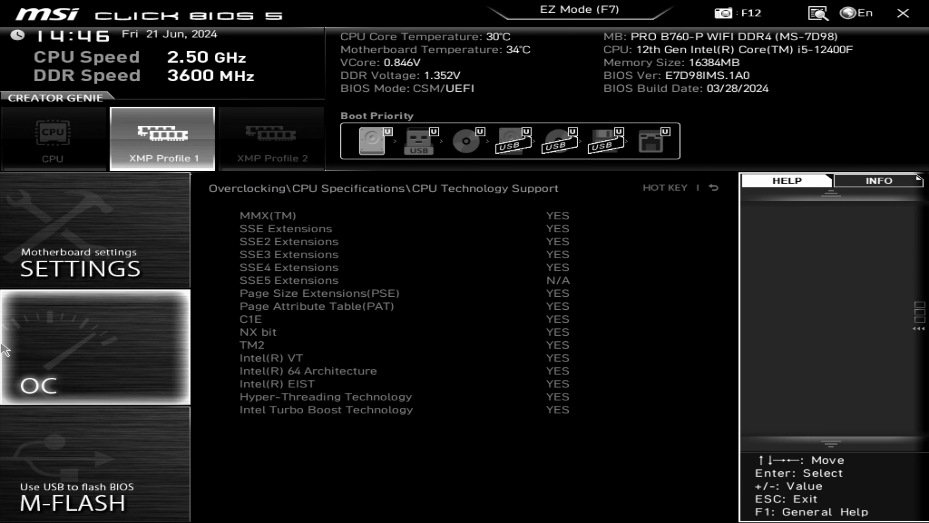
{"action": "key", "text": "Escape"}
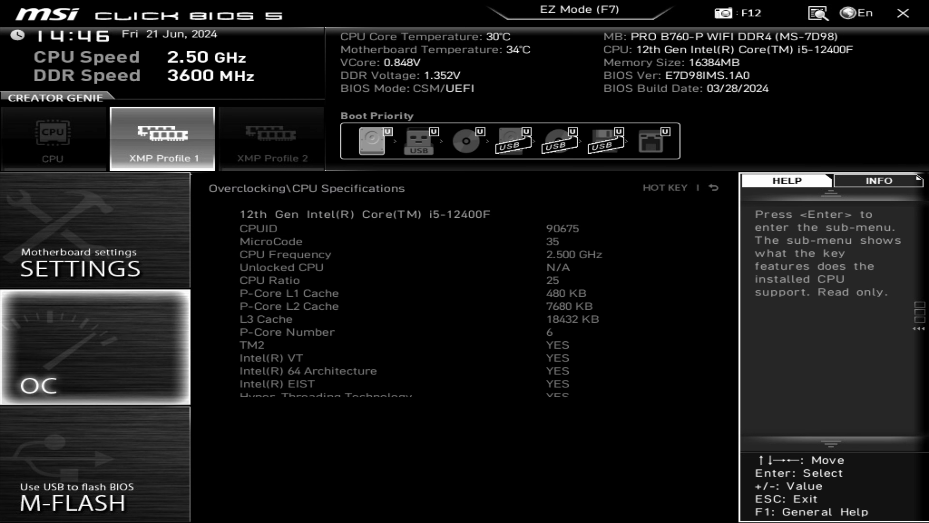
{"action": "key", "text": "Escape"}
- Review the CPU Features options from Limit CPUID Maximum to Control IOMMU Pre-boot Behavior, including their help texts
{"action": "key", "text": "Down"}
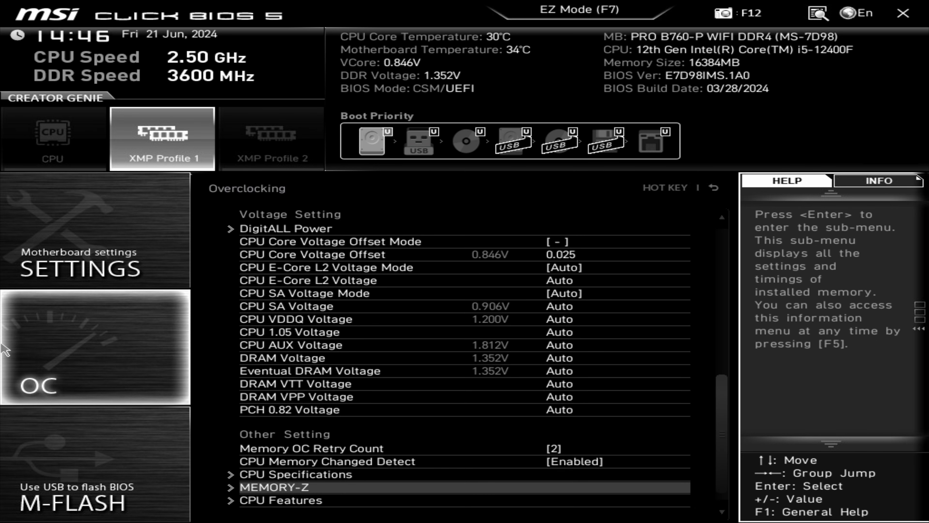
{"action": "key", "text": "Return"}
{"action": "key", "text": "Return"}
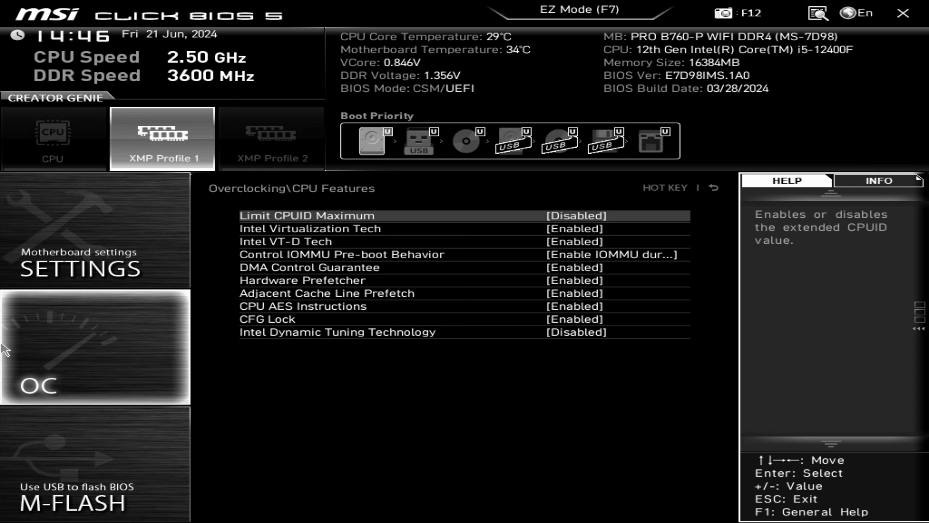
{"action": "key", "text": "Down"}
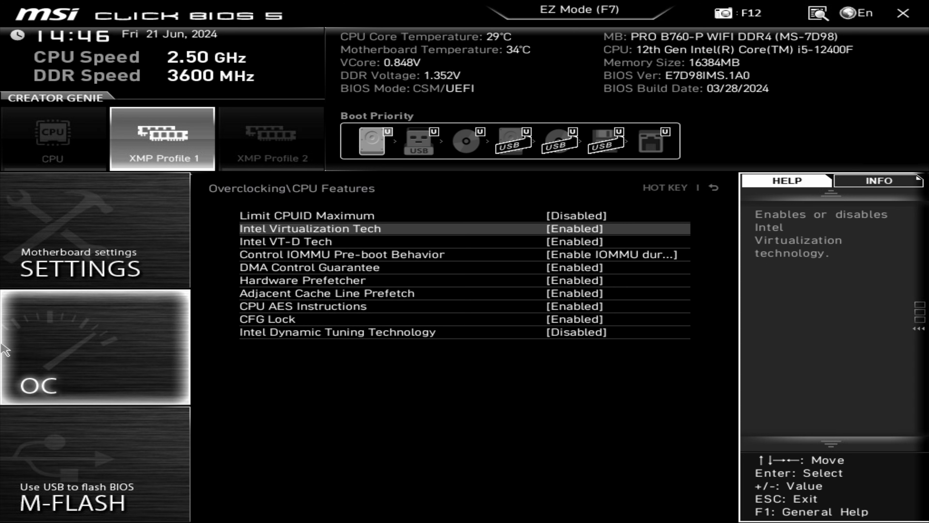
{"action": "key", "text": "Down"}
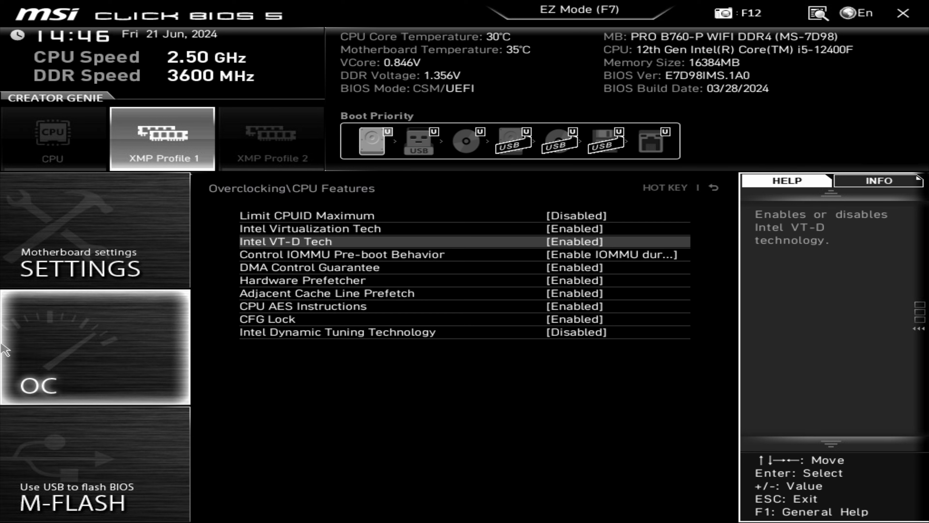
{"action": "key", "text": "Down"}
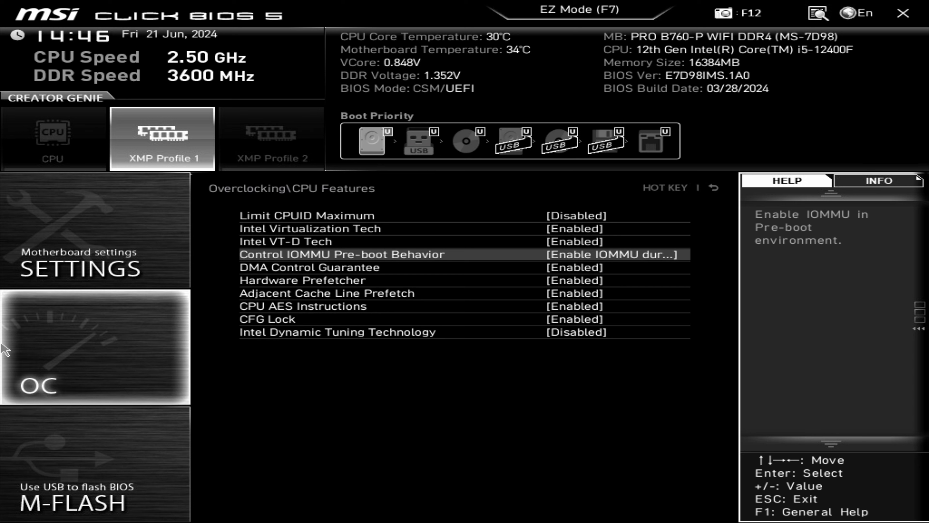
{"action": "key", "text": "Escape"}
- Look through the whole Overclocking list from OC Explore Mode down to CPU Features
{"action": "key", "text": "Down"}
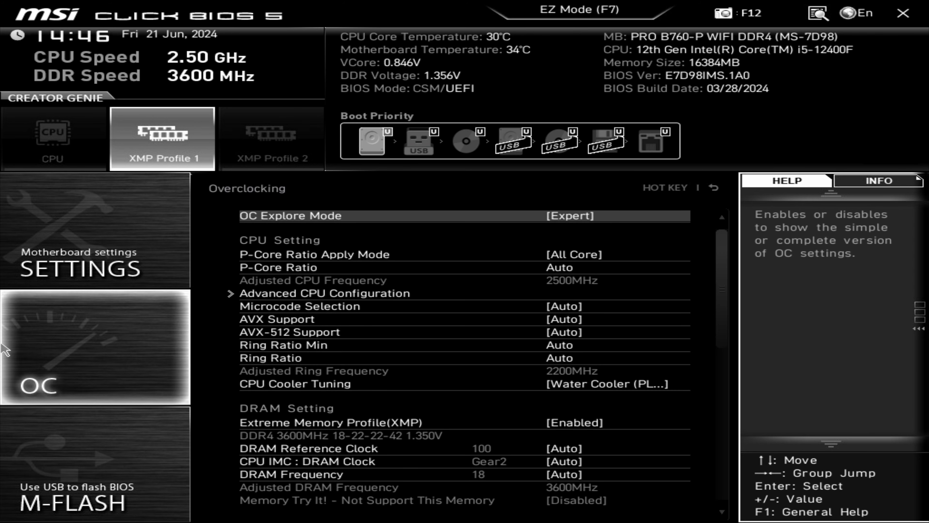
{"action": "key", "text": "Down"}
{"action": "key", "text": "Down"}
{"action": "key", "text": "Down"}
{"action": "key", "text": "Down"}
{"action": "key", "text": "Down"}
{"action": "key", "text": "Down"}
{"action": "key", "text": "Down"}
{"action": "key", "text": "Down"}
{"action": "key", "text": "Down"}
{"action": "key", "text": "Down"}
{"action": "key", "text": "Down"}
{"action": "key", "text": "Down"}
{"action": "key", "text": "Down"}
{"action": "key", "text": "Down"}
{"action": "key", "text": "Down"}
{"action": "key", "text": "Down"}
{"action": "key", "text": "Down"}
{"action": "key", "text": "Down"}
{"action": "key", "text": "Down"}
{"action": "key", "text": "Down"}
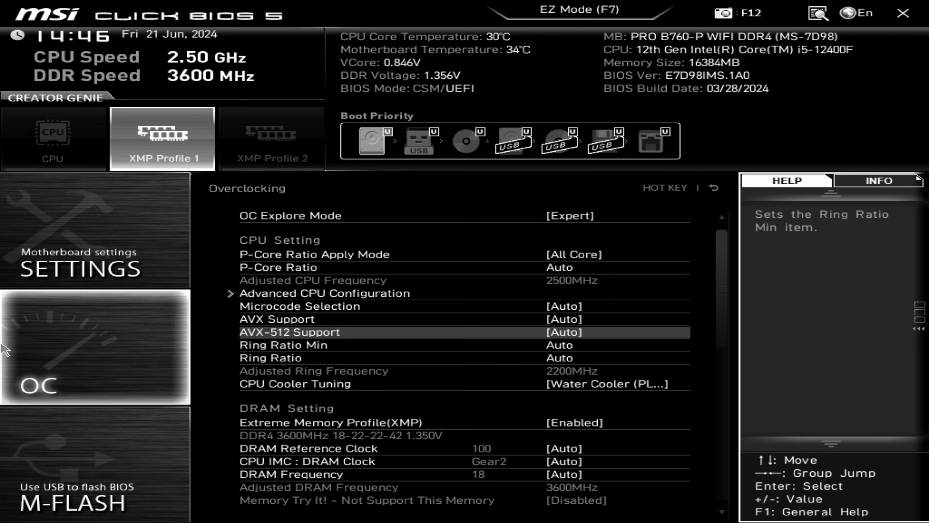
{"action": "key", "text": "Down"}
{"action": "key", "text": "Down"}
{"action": "key", "text": "Down"}
{"action": "key", "text": "Down"}
{"action": "key", "text": "Down"}
{"action": "key", "text": "Down"}
{"action": "key", "text": "Down"}
{"action": "key", "text": "Down"}
{"action": "key", "text": "Down"}
{"action": "key", "text": "Down"}
{"action": "key", "text": "Down"}
{"action": "key", "text": "Down"}
{"action": "key", "text": "Down"}
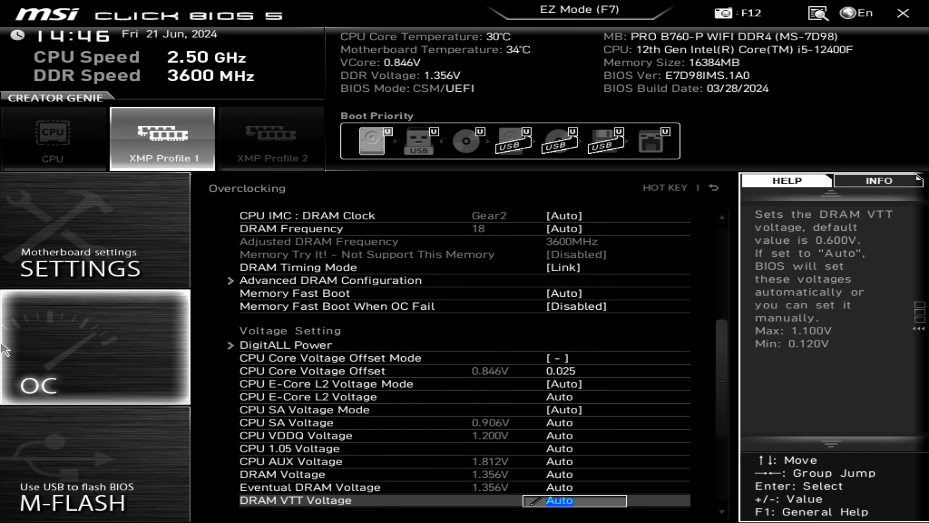
{"action": "key", "text": "Down"}
{"action": "key", "text": "Down"}
{"action": "key", "text": "Down"}
{"action": "key", "text": "Down"}
{"action": "key", "text": "Down"}
{"action": "key", "text": "Down"}
{"action": "key", "text": "Down"}
{"action": "key", "text": "Down"}
{"action": "key", "text": "Down"}
{"action": "key", "text": "Down"}
{"action": "key", "text": "Up"}
{"action": "key", "text": "Up"}
{"action": "key", "text": "Up"}
{"action": "key", "text": "Up"}
{"action": "key", "text": "Up"}
{"action": "key", "text": "Up"}
{"action": "key", "text": "Up"}
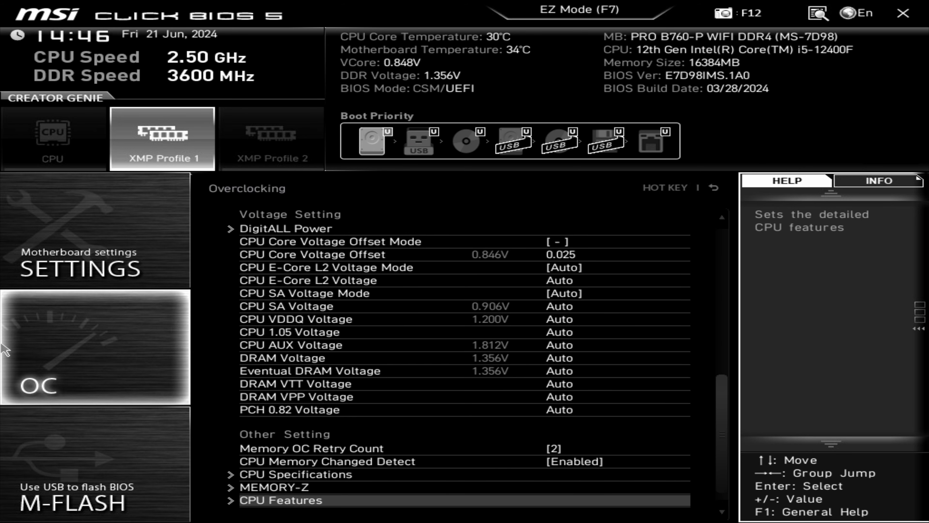
- Check M-FLASH without entering flash mode, and review the OC Profiles options for storing and loading profiles
{"action": "key", "text": "Escape"}
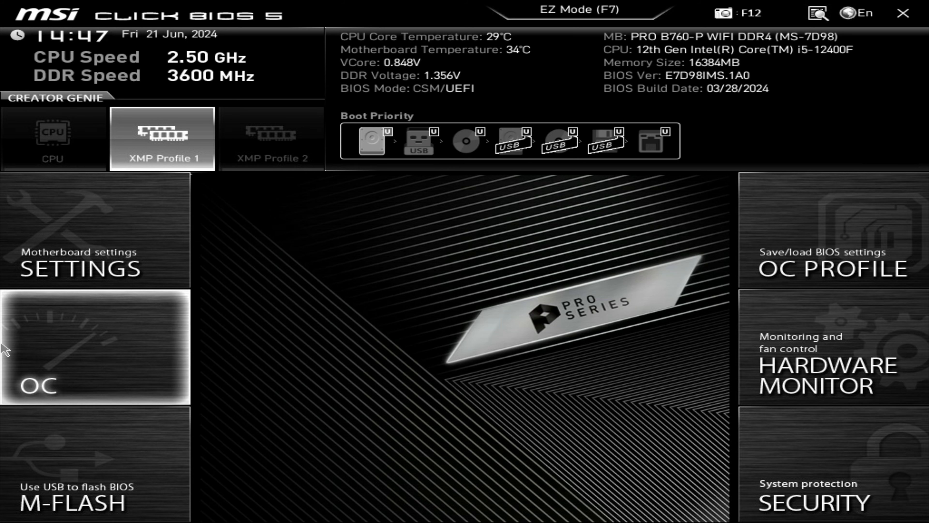
{"action": "left_click", "coordinate": [99, 333]}
{"action": "key", "text": "Escape"}
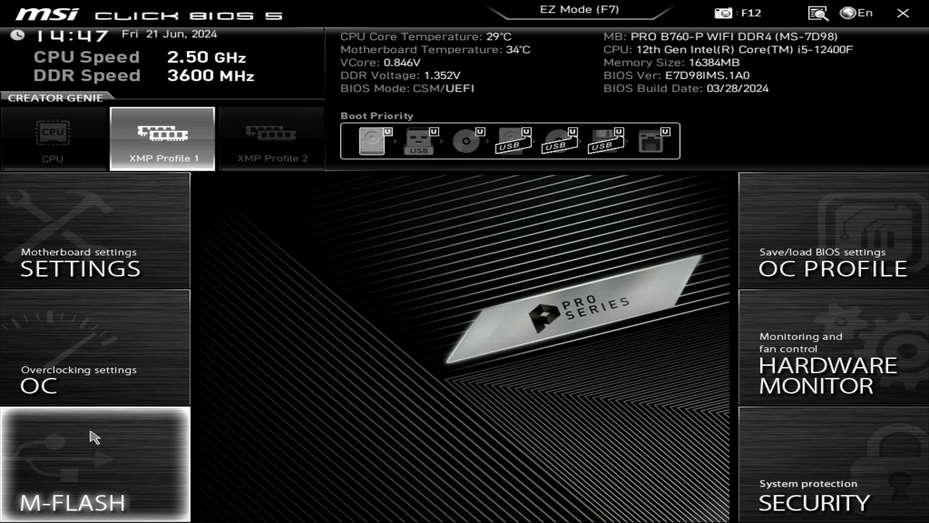
{"action": "left_click", "coordinate": [63, 468]}
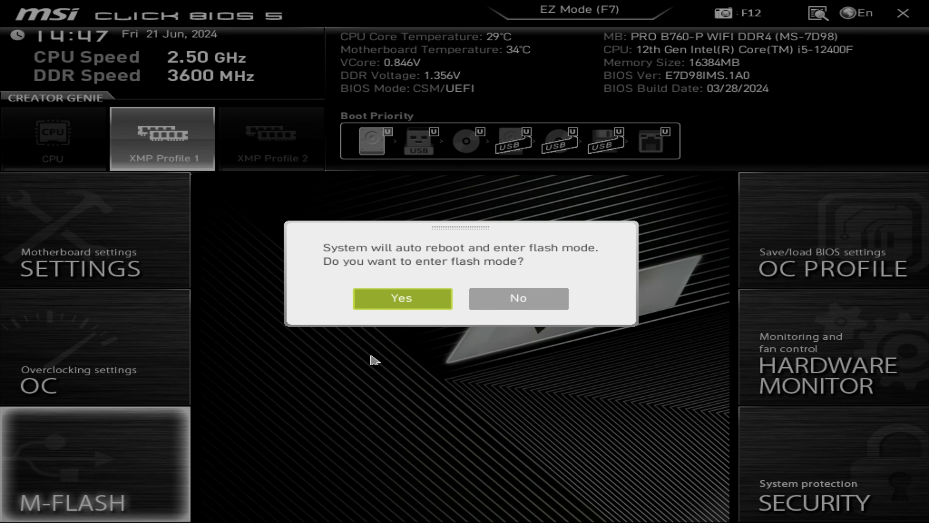
{"action": "left_click", "coordinate": [526, 307]}
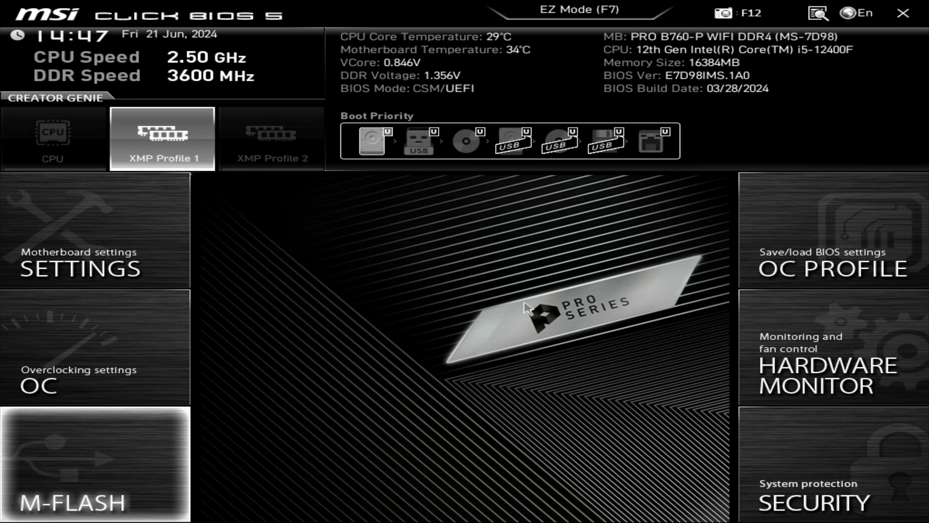
{"action": "left_click", "coordinate": [790, 266]}
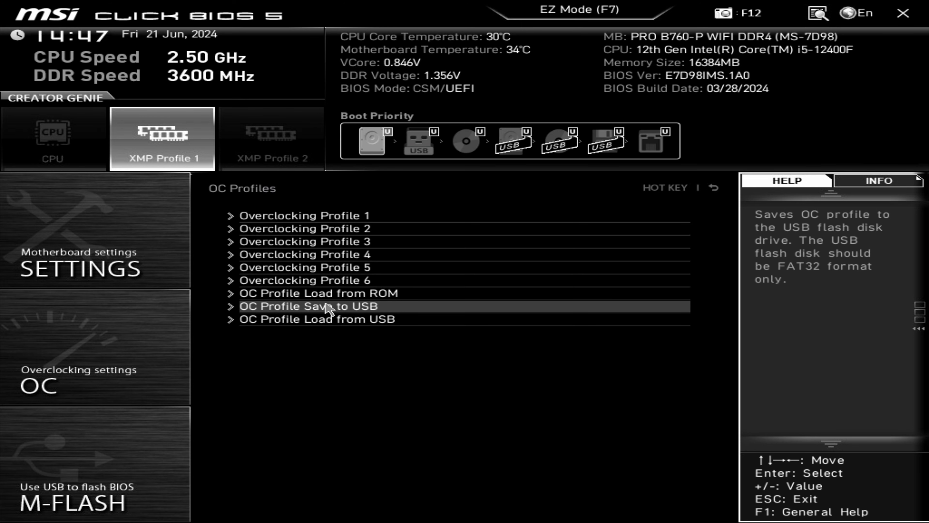
{"action": "key", "text": "Escape"}
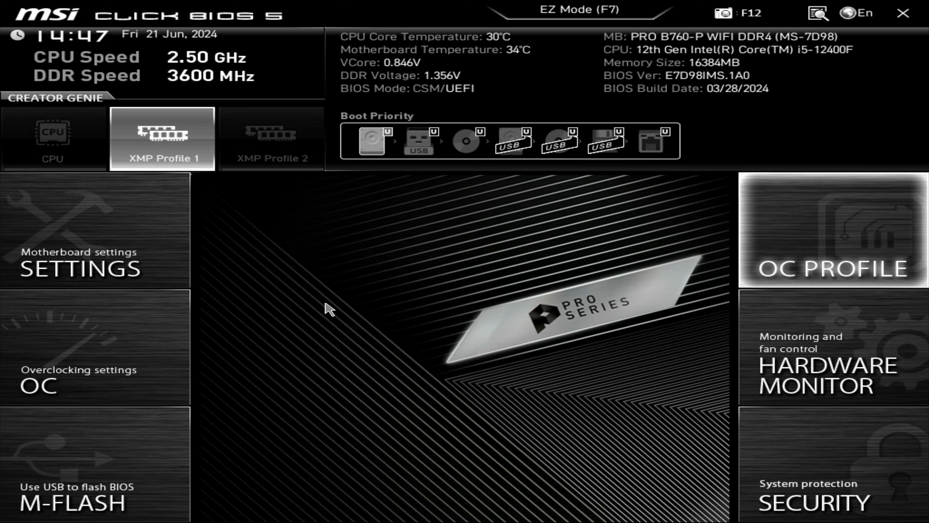
- In Hardware Monitor, set the System 1 fan's fixed speed to 52% with Smart Fan Mode off, and re-enable Smart Fan Mode
{"action": "left_click", "coordinate": [796, 324]}
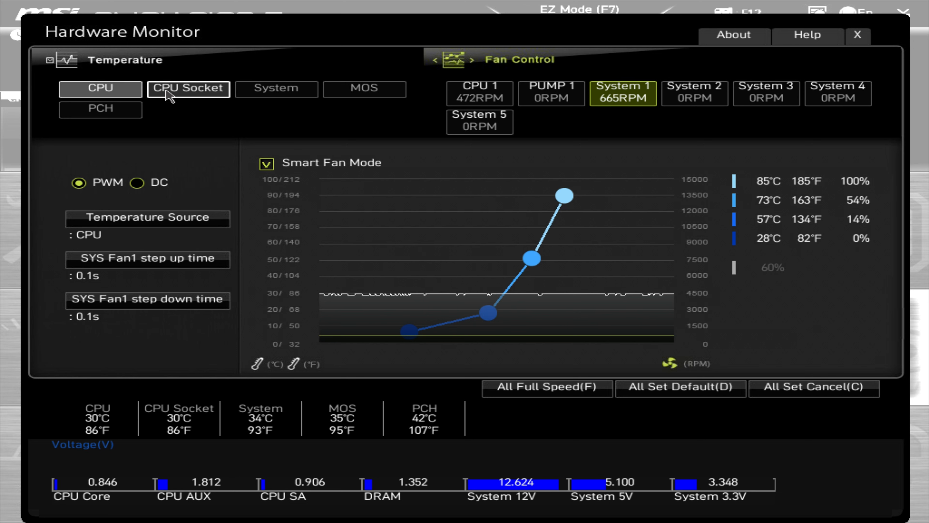
{"action": "left_click", "coordinate": [105, 95]}
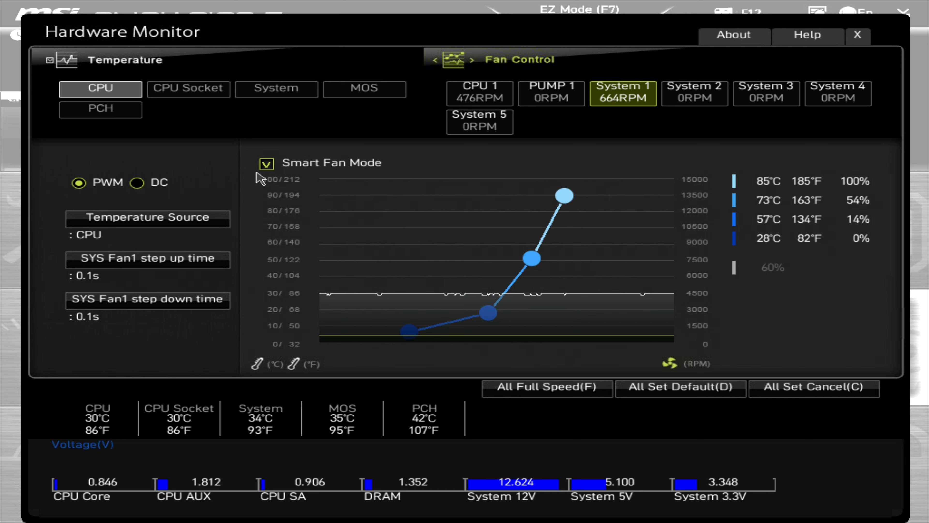
{"action": "left_click", "coordinate": [267, 166]}
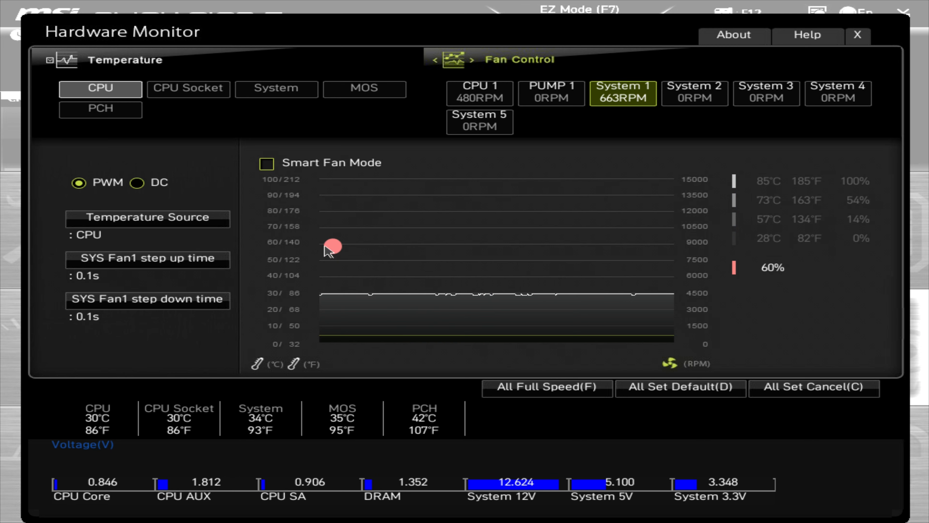
{"action": "left_click_drag", "start_coordinate": [333, 248], "coordinate": [376, 266]}
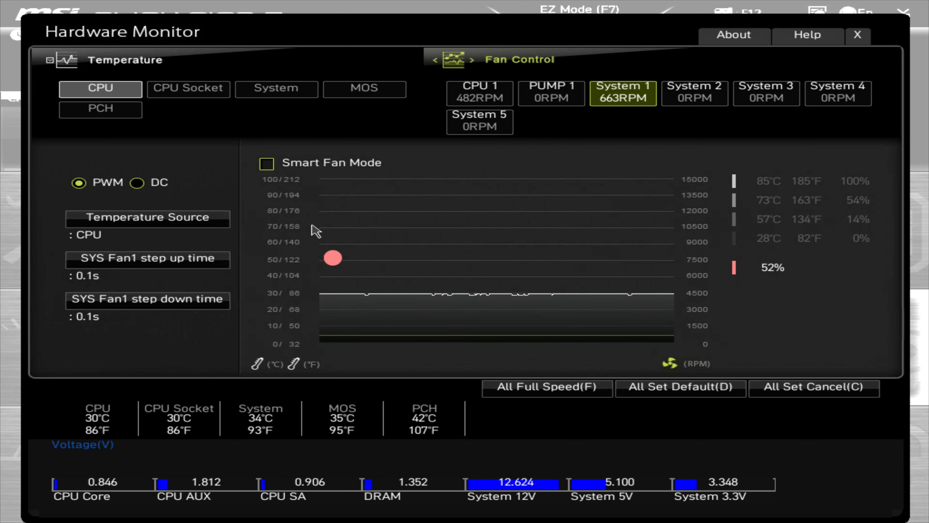
{"action": "left_click", "coordinate": [266, 163]}
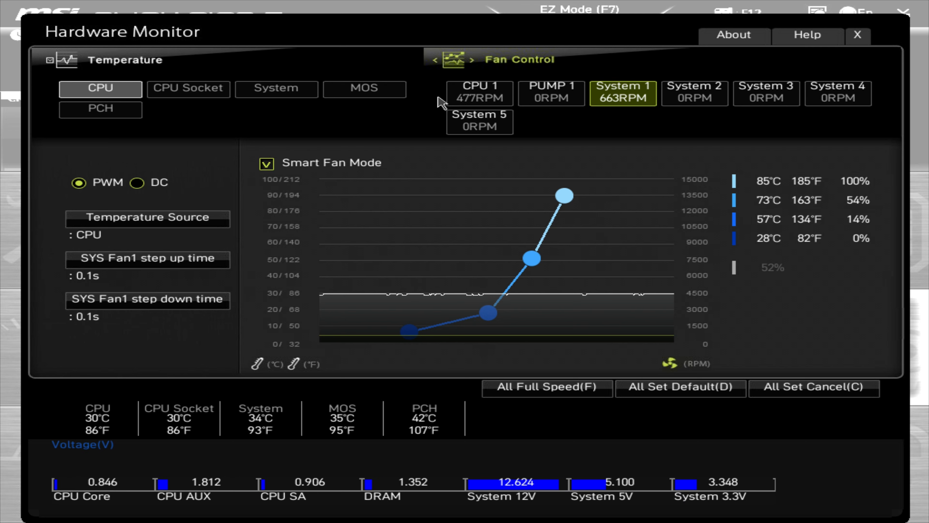
- Raise the CPU 1 fan curve to 65% at 0°C, 79% at 37°C and 86% at 57°C
{"action": "left_click", "coordinate": [482, 89]}
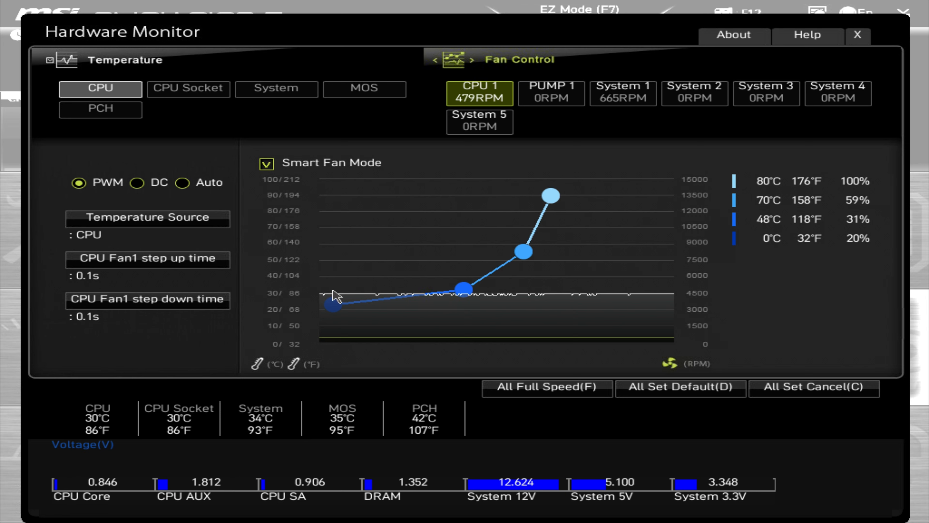
{"action": "left_click_drag", "start_coordinate": [464, 292], "coordinate": [462, 270]}
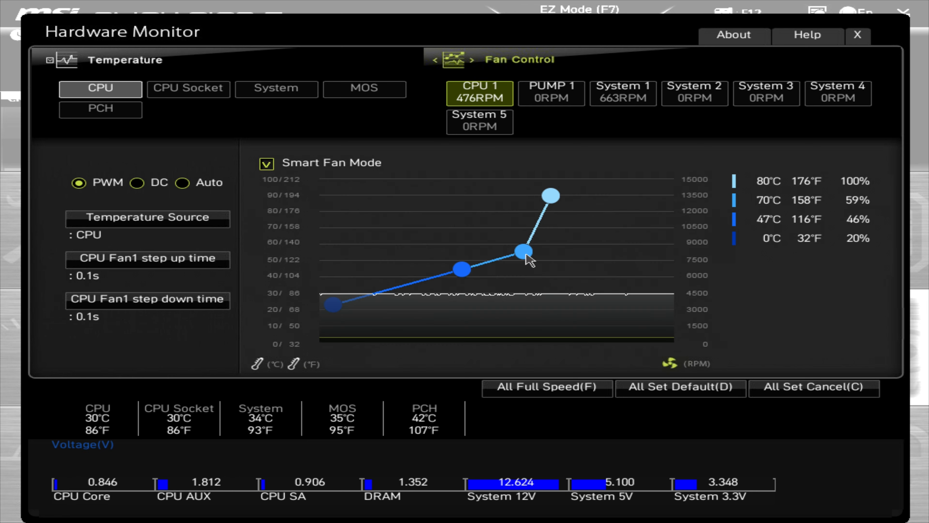
{"action": "left_click", "coordinate": [527, 253]}
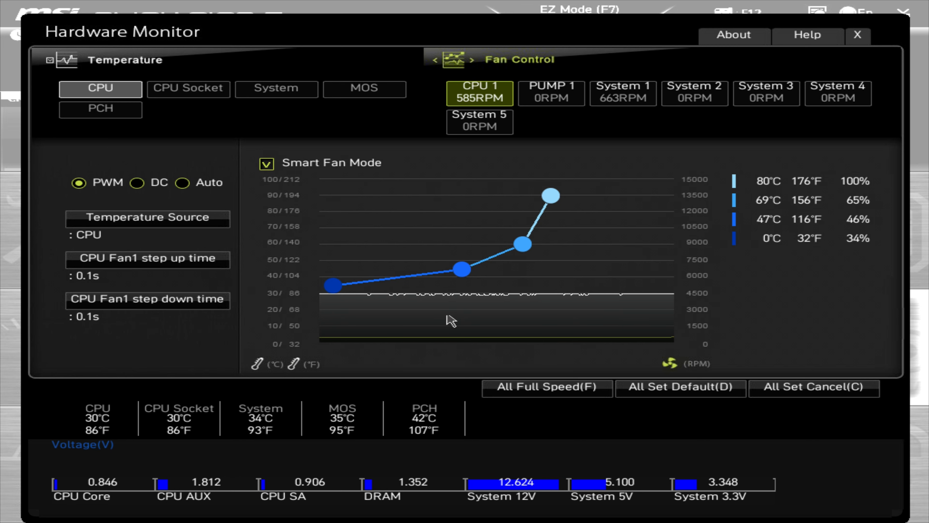
{"action": "left_click_drag", "start_coordinate": [334, 287], "coordinate": [333, 273]}
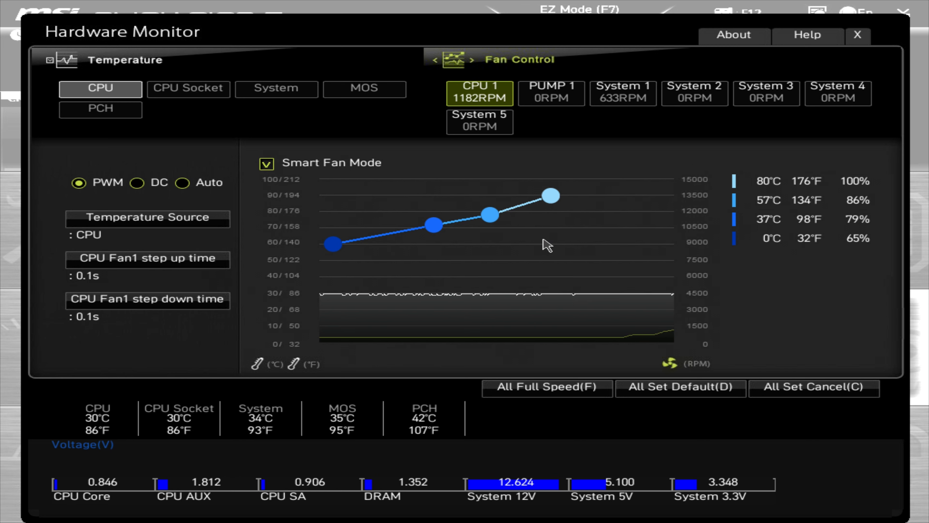
- Lower the three lower points of the CPU 1 fan curve to 19% at 3°C, 23% at 39°C and 49% at 67°C
{"action": "left_click", "coordinate": [331, 245]}
{"action": "left_click_drag", "start_coordinate": [330, 245], "coordinate": [343, 308]}
{"action": "left_click_drag", "start_coordinate": [434, 226], "coordinate": [442, 303]}
{"action": "left_click_drag", "start_coordinate": [495, 221], "coordinate": [521, 268]}
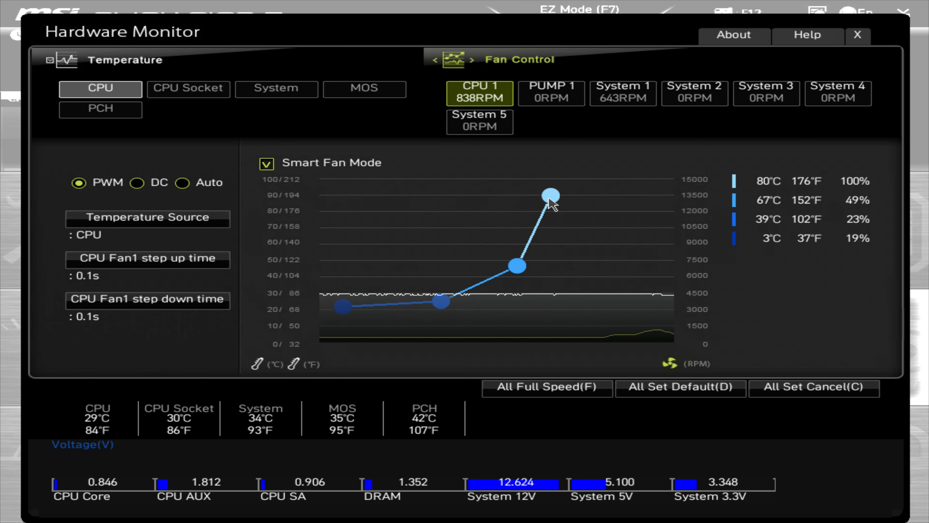
- Move the CPU 1 curve's upper points to 100% at 70°C and 49% at 58°C, keeping CPU as the temperature source
{"action": "left_click_drag", "start_coordinate": [549, 198], "coordinate": [550, 199]}
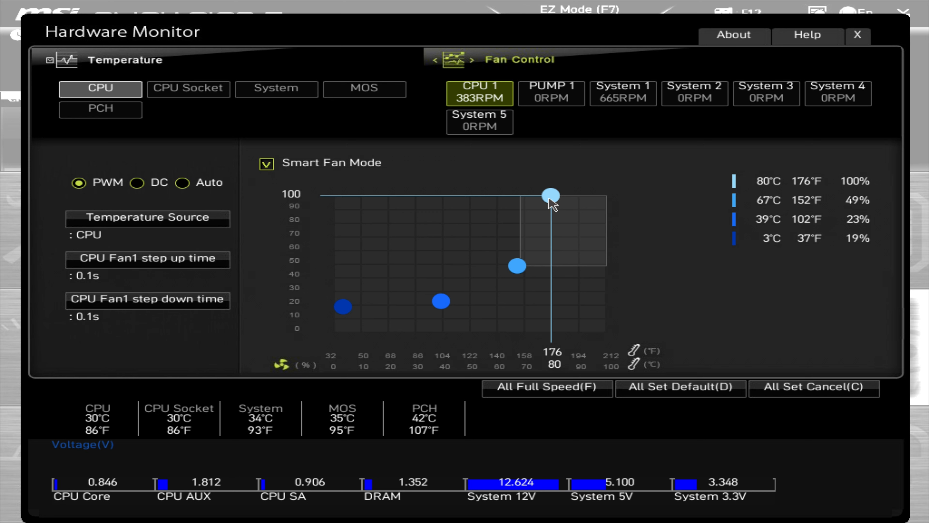
{"action": "left_click_drag", "start_coordinate": [552, 204], "coordinate": [523, 197]}
{"action": "left_click_drag", "start_coordinate": [517, 265], "coordinate": [501, 269]}
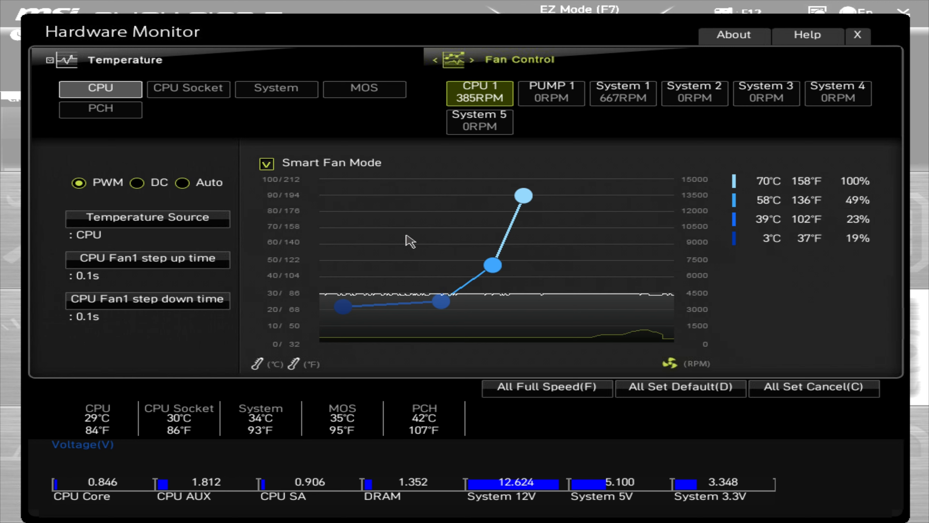
{"action": "left_click", "coordinate": [163, 219]}
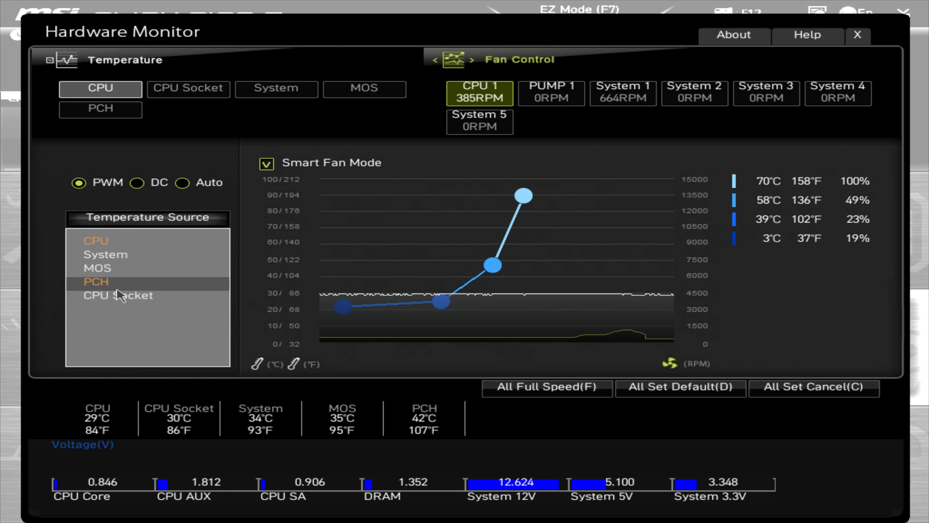
{"action": "left_click", "coordinate": [112, 243]}
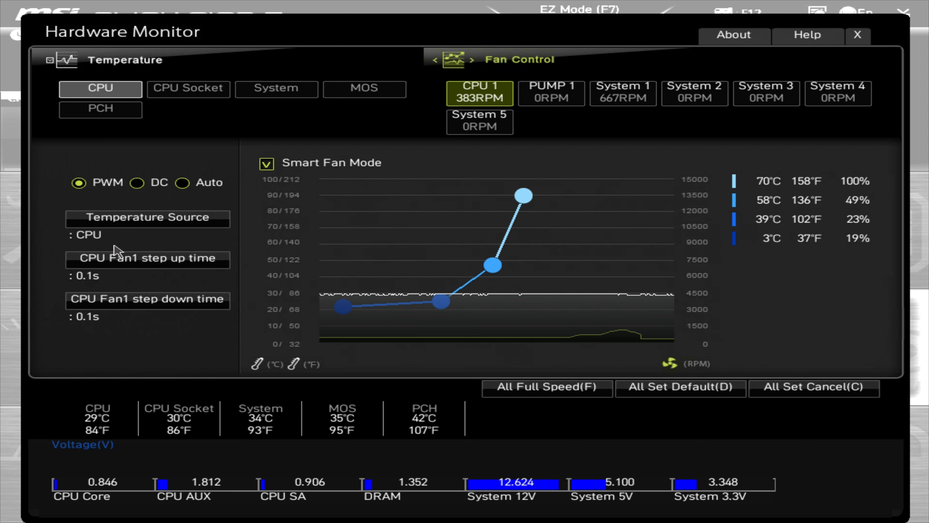
- Enable Smart Fan Mode for PUMP 1 and move its lowest curve point to 36% at 14°C
{"action": "left_click", "coordinate": [549, 103]}
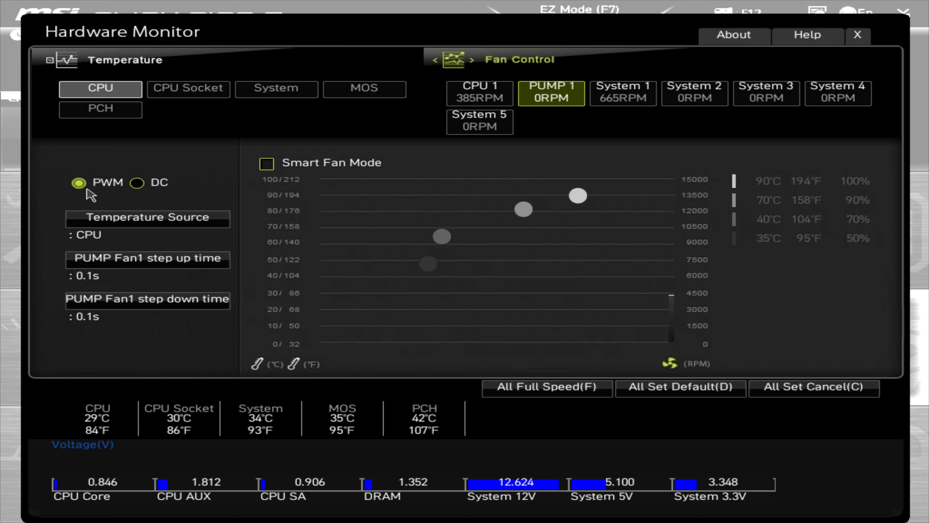
{"action": "left_click", "coordinate": [266, 164]}
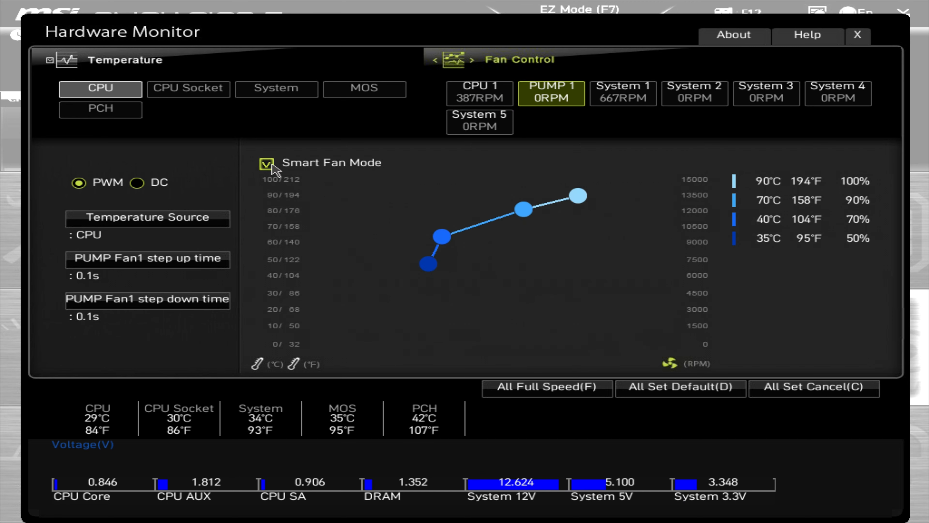
{"action": "left_click_drag", "start_coordinate": [425, 266], "coordinate": [433, 286]}
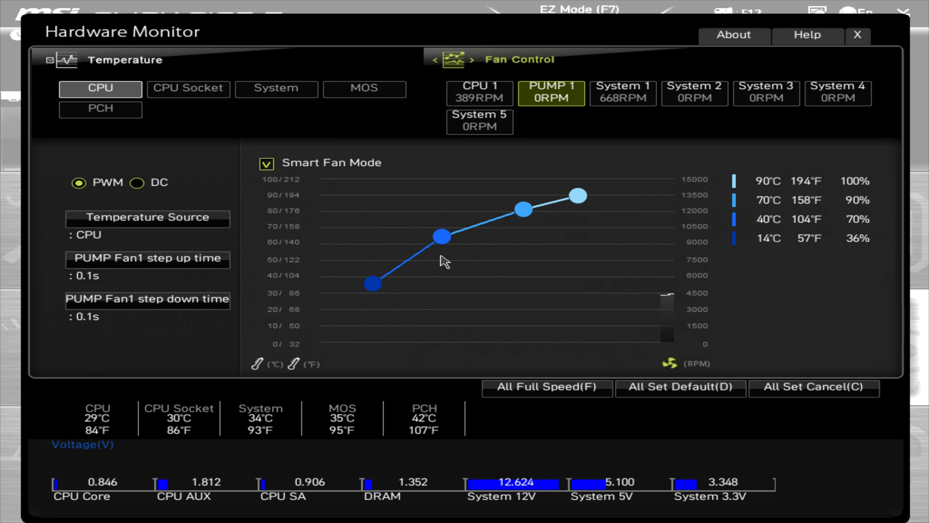
- Shape the PUMP 1 fan curve to 68% at 0°C, 78% at 33°C, 91% at 59°C and 100% at 76°C
{"action": "left_click_drag", "start_coordinate": [443, 238], "coordinate": [459, 227]}
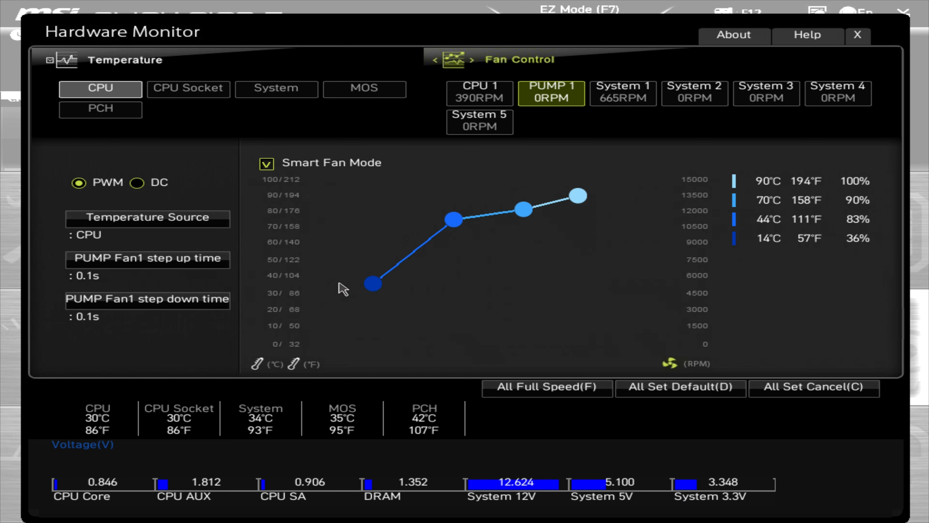
{"action": "left_click_drag", "start_coordinate": [373, 287], "coordinate": [331, 240]}
{"action": "left_click_drag", "start_coordinate": [453, 229], "coordinate": [425, 225]}
{"action": "left_click_drag", "start_coordinate": [518, 213], "coordinate": [496, 208]}
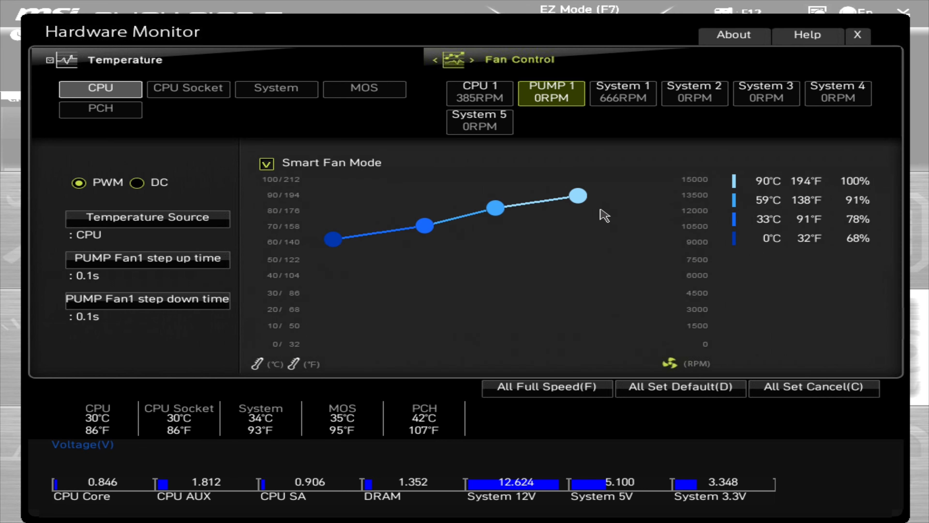
{"action": "left_click_drag", "start_coordinate": [577, 198], "coordinate": [541, 196]}
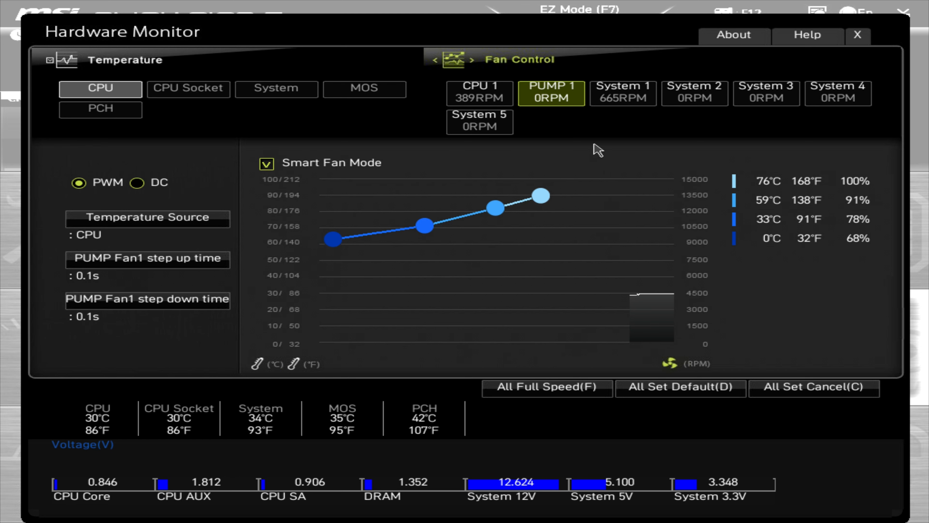
- View the System 1 fan curve and set the System 2 fan's temperature source to System
{"action": "left_click", "coordinate": [636, 92]}
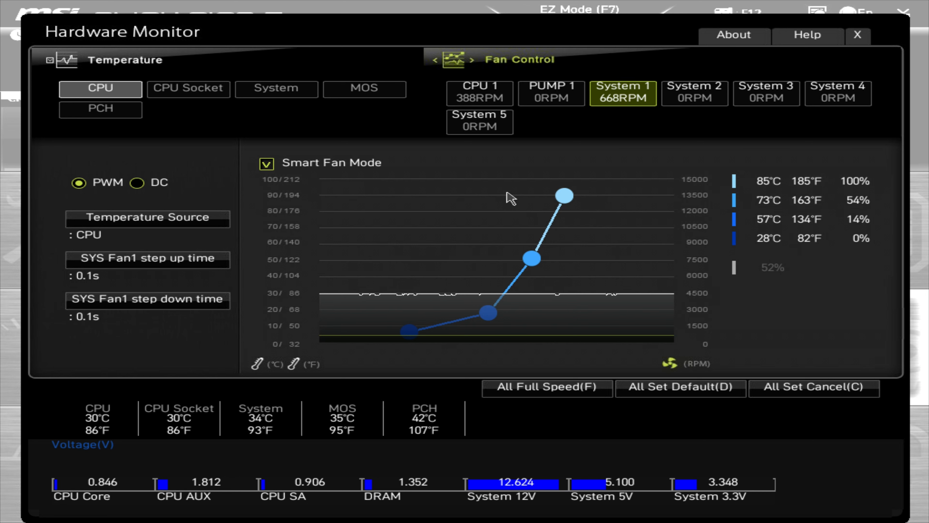
{"action": "left_click", "coordinate": [704, 101]}
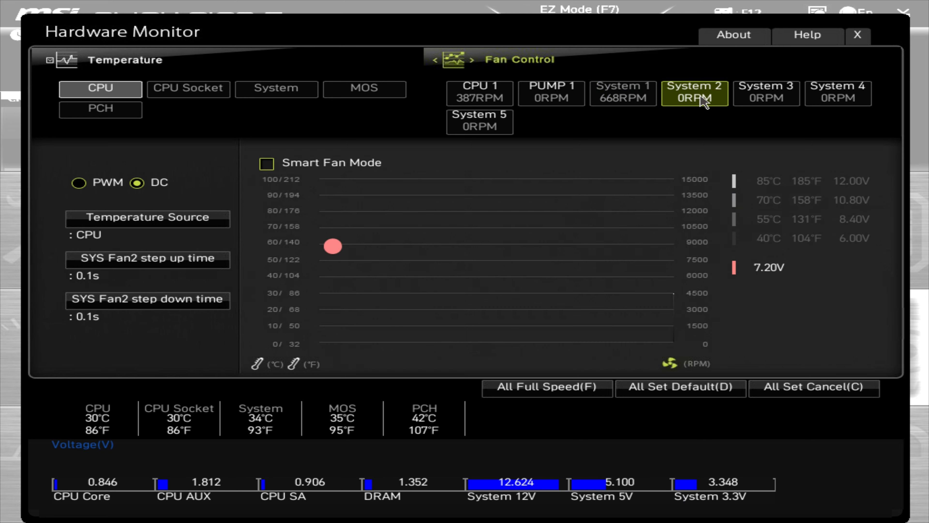
{"action": "left_click", "coordinate": [141, 220]}
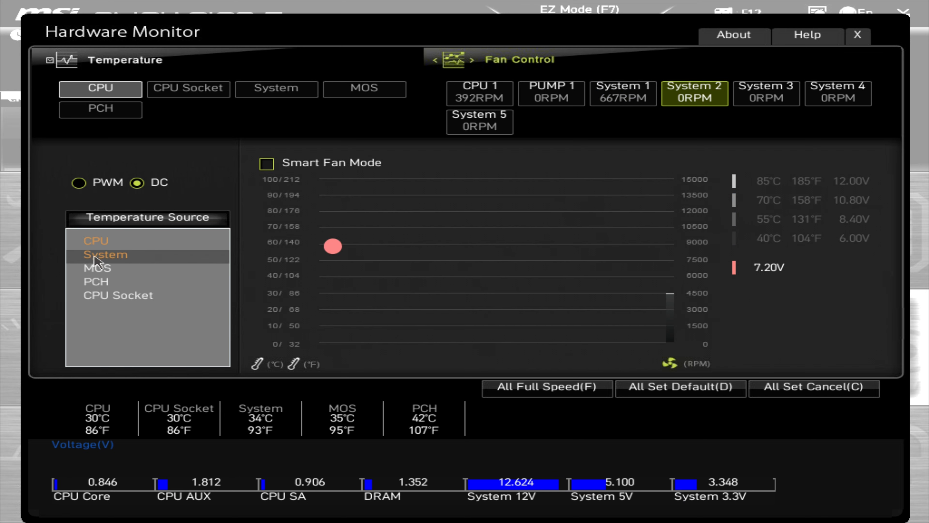
{"action": "left_click", "coordinate": [96, 285]}
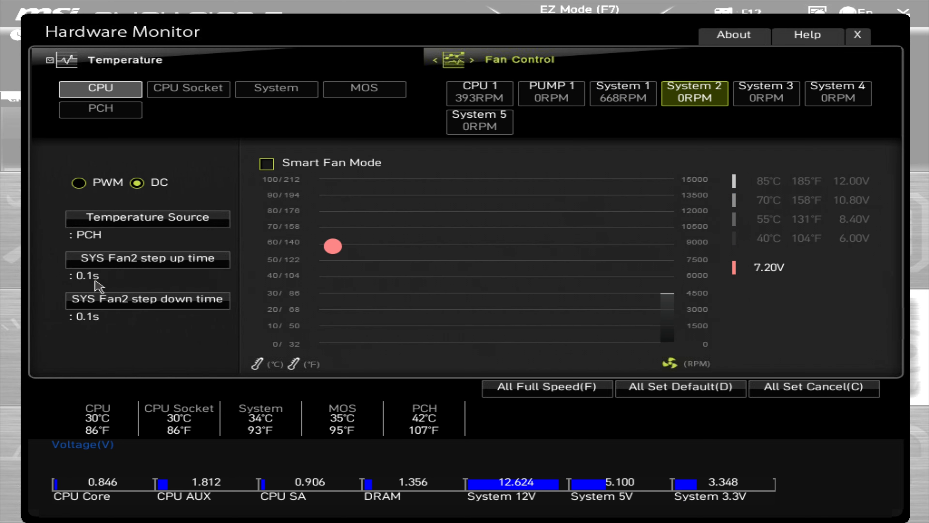
{"action": "left_click", "coordinate": [125, 224]}
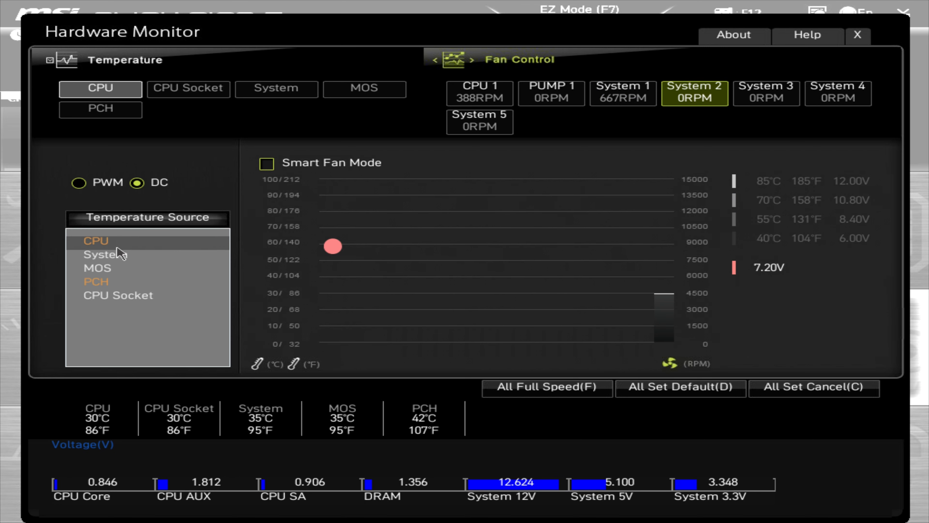
{"action": "left_click", "coordinate": [121, 254]}
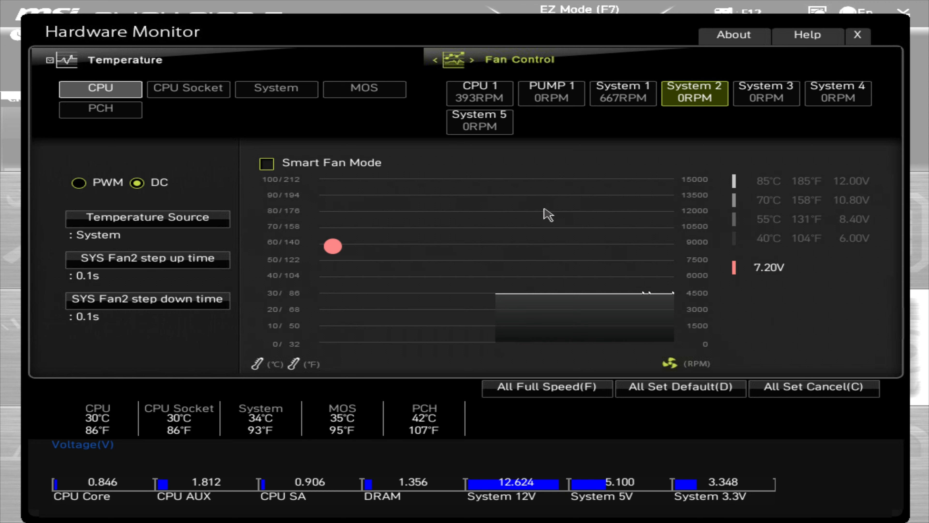
- Close Hardware Monitor and open the Trusted Computing settings in the Security section
{"action": "left_click", "coordinate": [858, 35]}
{"action": "left_click", "coordinate": [800, 447]}
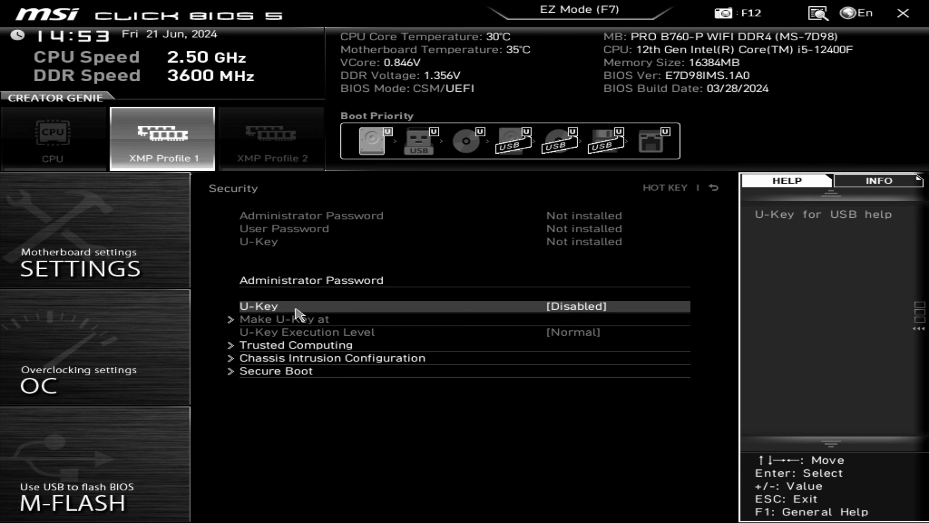
{"action": "key", "text": "Down"}
{"action": "key", "text": "Down"}
{"action": "key", "text": "Up"}
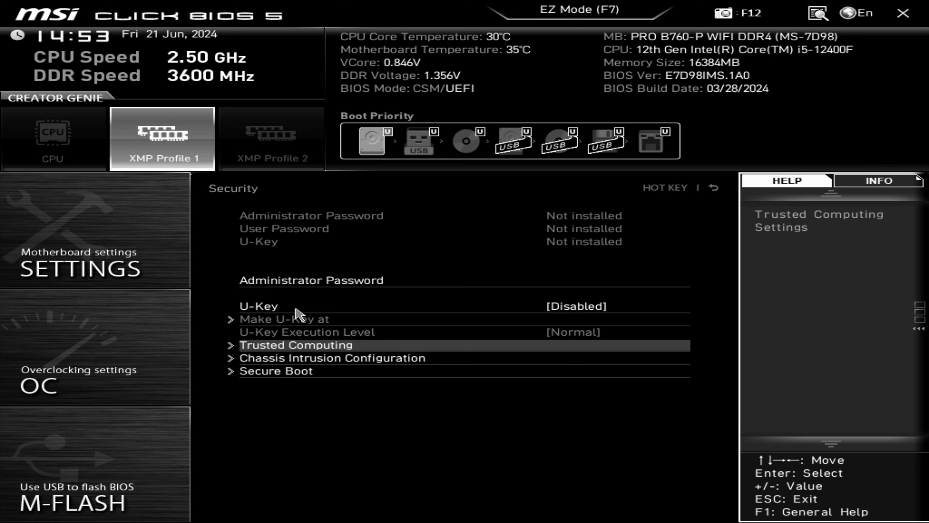
{"action": "key", "text": "Return"}
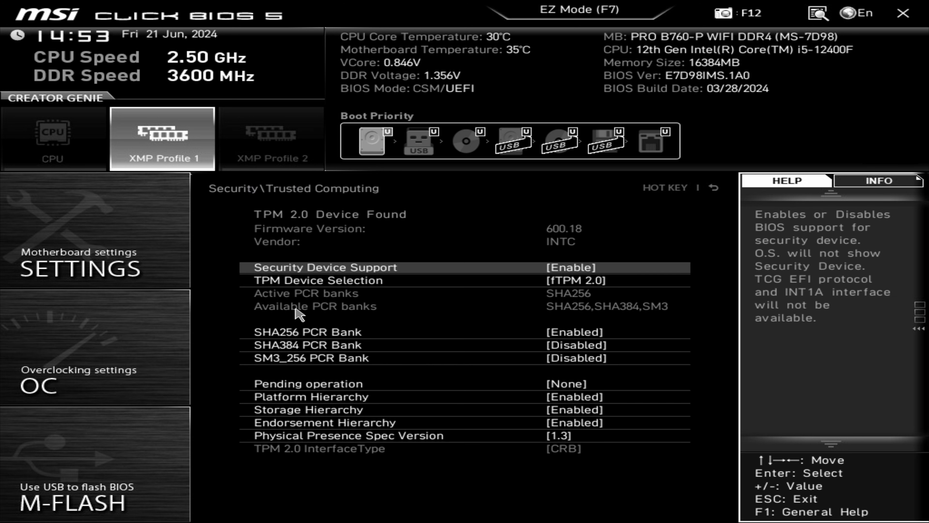
- Review the Security Device Support and TPM Device Selection options, and return to the Security overview
{"action": "key", "text": "Up"}
{"action": "key", "text": "Down"}
{"action": "key", "text": "Down"}
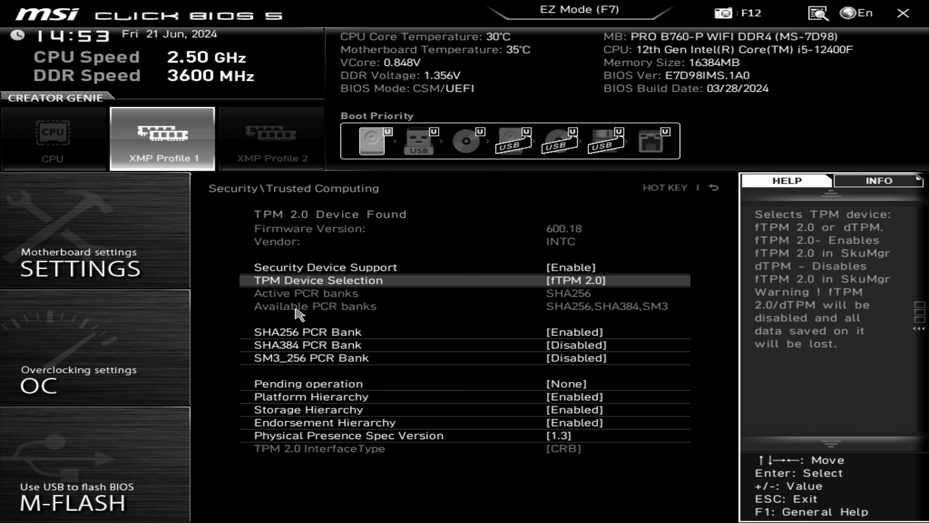
{"action": "key", "text": "Up"}
{"action": "key", "text": "Down"}
{"action": "key", "text": "Escape"}
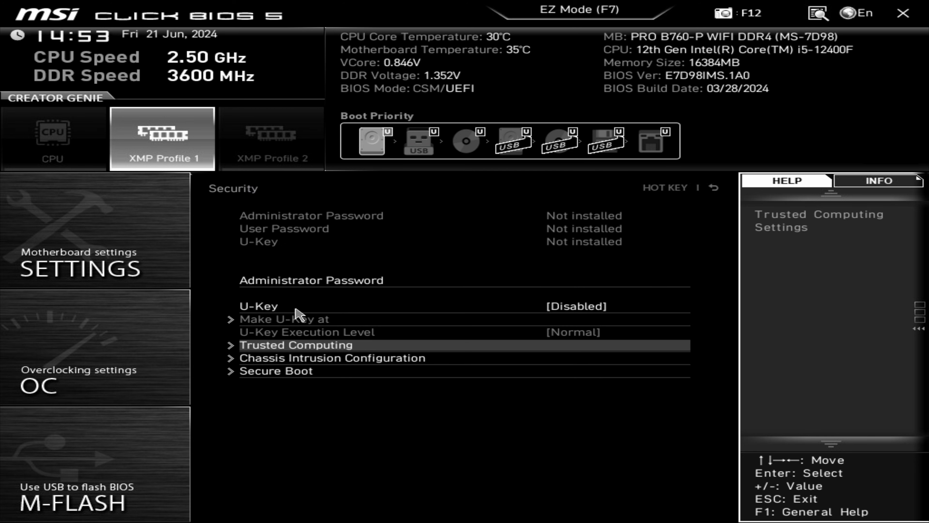
- Check the Chassis Intrusion setting under Chassis Intrusion Configuration and return to the Security overview
{"action": "key", "text": "Down"}
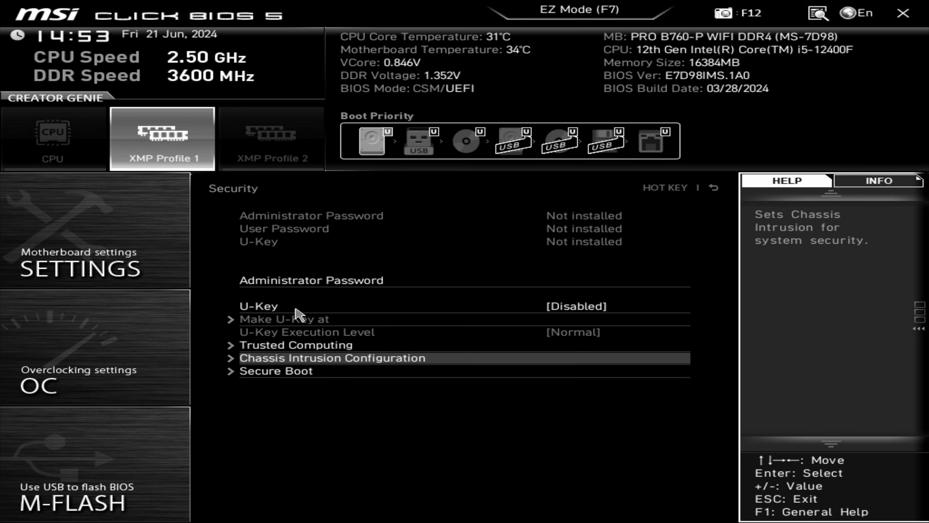
{"action": "key", "text": "Return"}
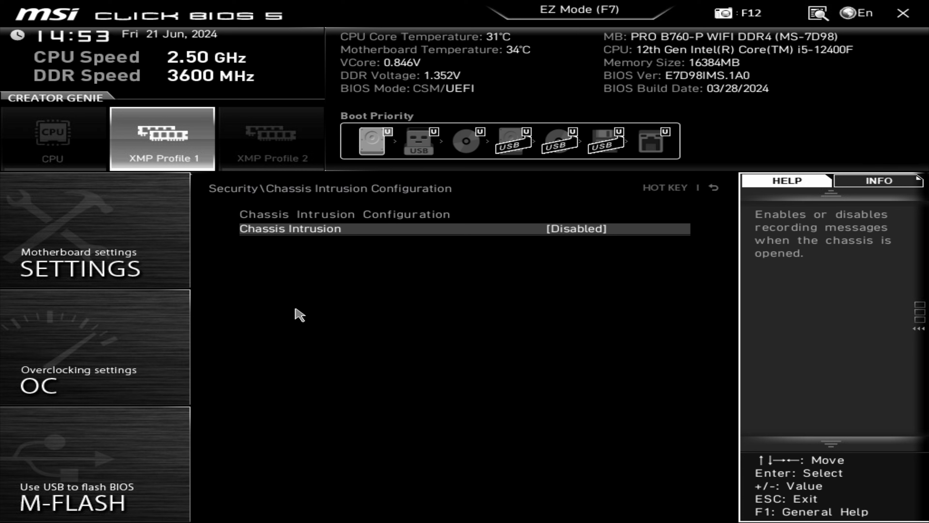
{"action": "key", "text": "Escape"}
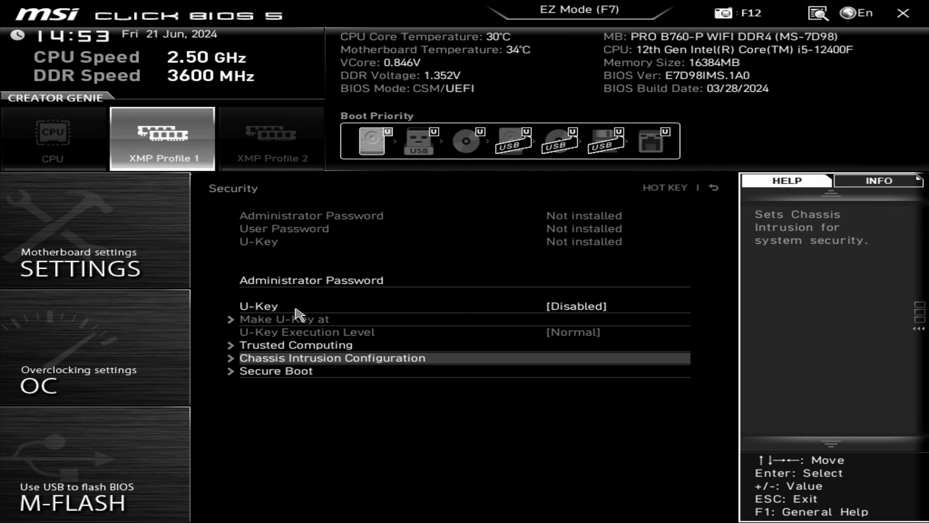
- Open the Secure Boot settings and view the Secure Boot Mode choices, keeping Standard selected
{"action": "key", "text": "Down"}
{"action": "key", "text": "Return"}
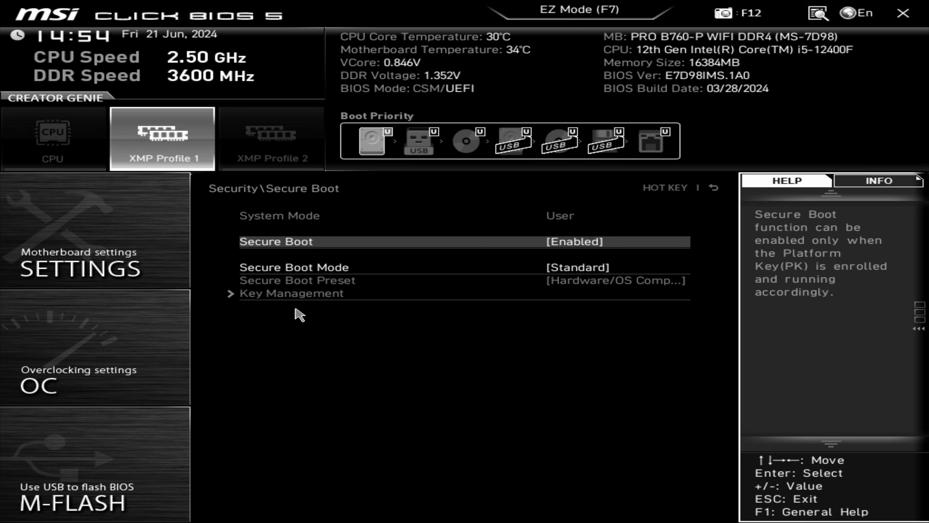
{"action": "key", "text": "Down"}
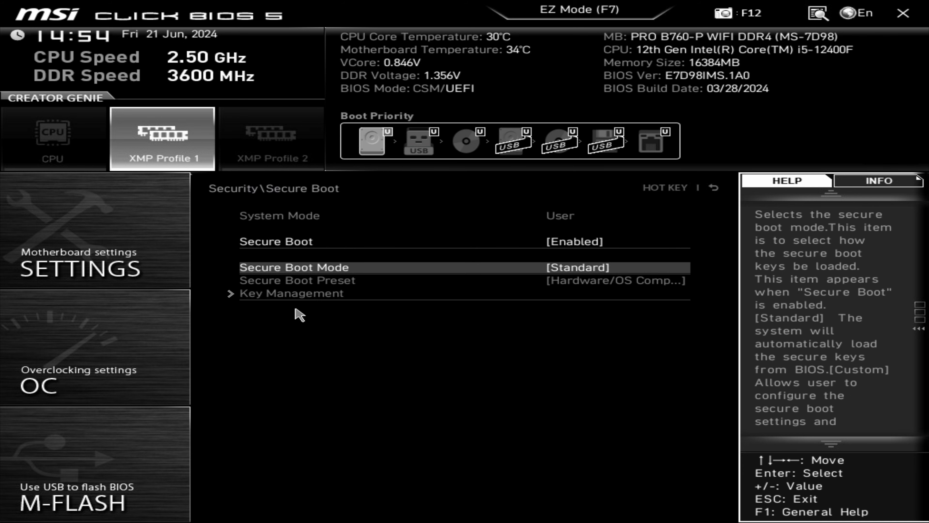
{"action": "key", "text": "Return"}
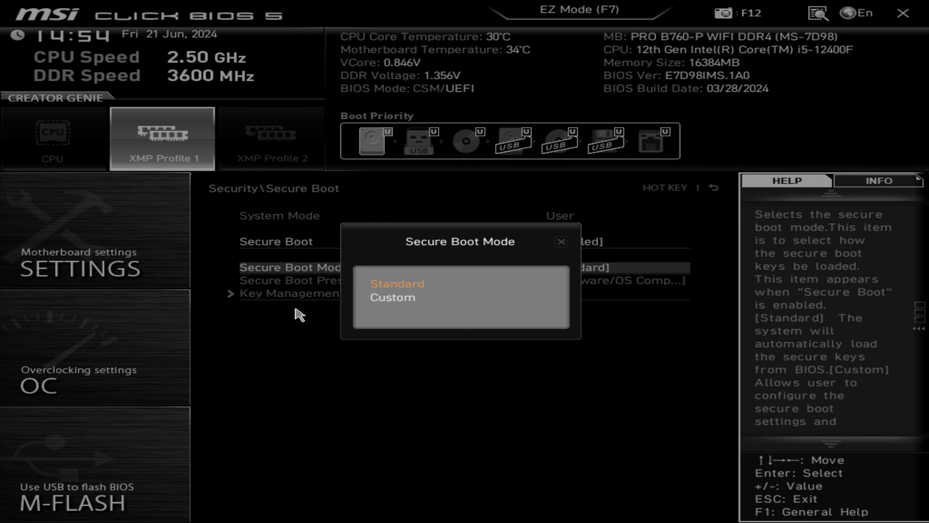
{"action": "key", "text": "Return"}
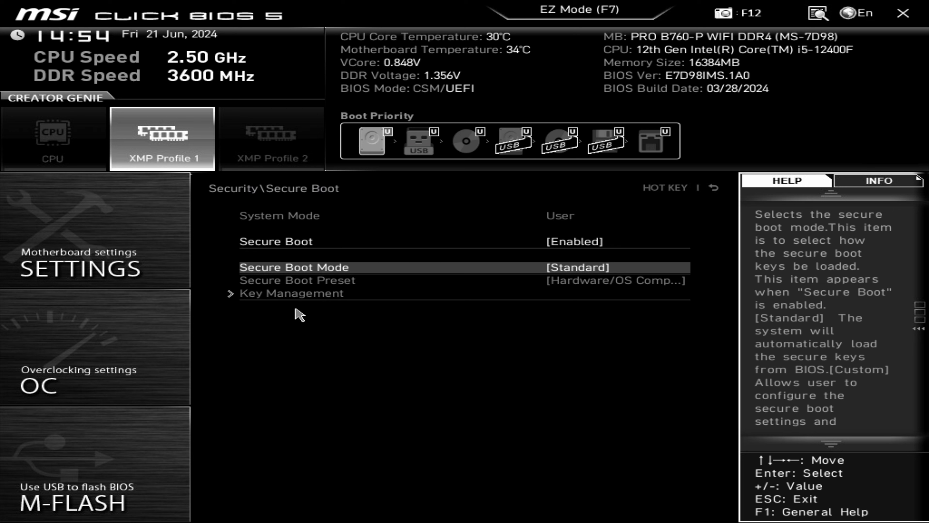
- Compare the help descriptions of Secure Boot and Secure Boot Mode, and exit the Security section to the main screen
{"action": "key", "text": "Up"}
{"action": "key", "text": "Down"}
{"action": "key", "text": "Up"}
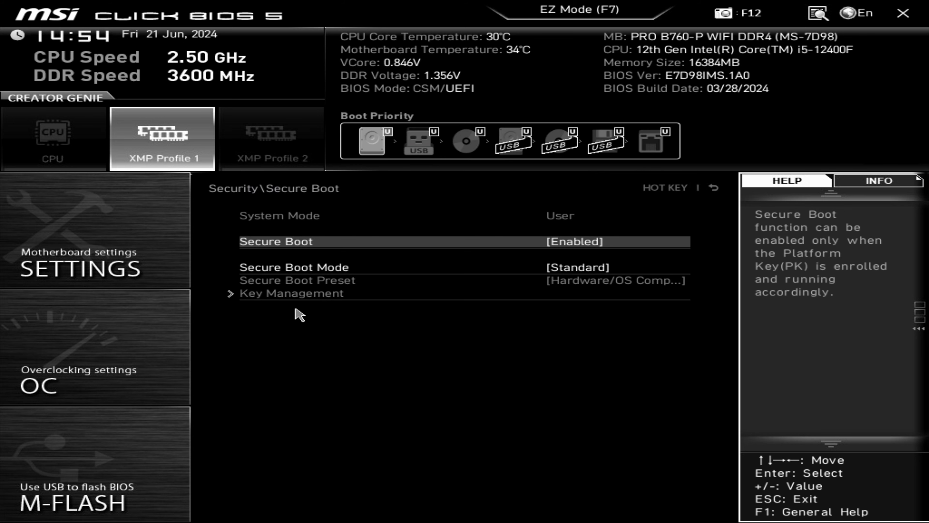
{"action": "key", "text": "Escape"}
{"action": "key", "text": "Escape"}
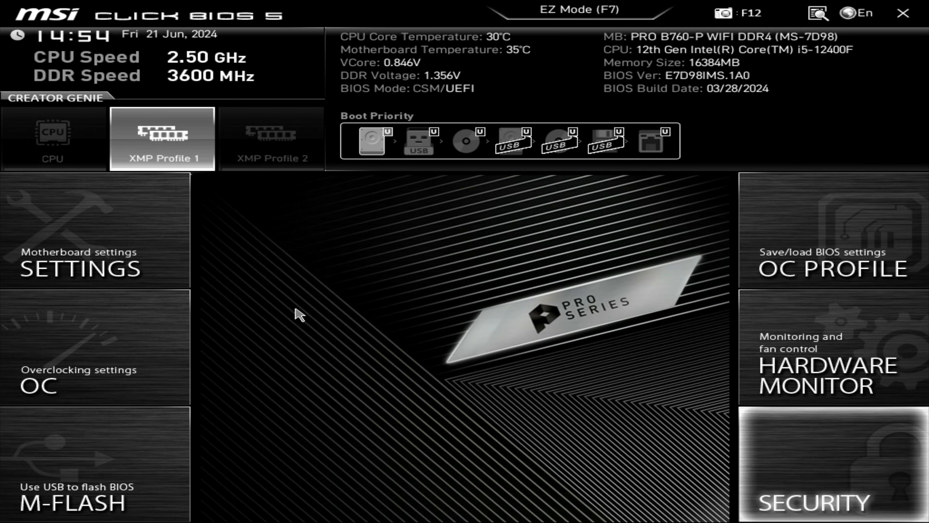